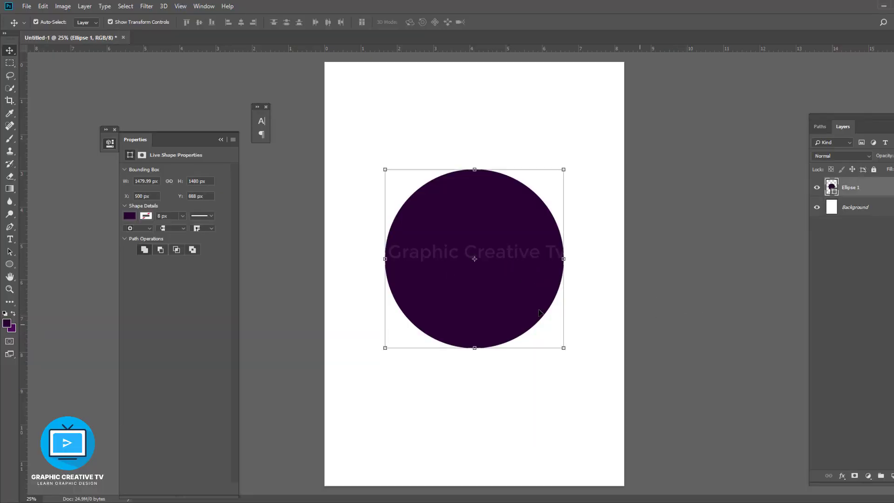
Add a Gradient Overlay to the circle with dark red and bright red stops
{"action": "left_click", "coordinate": [843, 476]}
{"action": "left_click", "coordinate": [857, 446]}
{"action": "left_click", "coordinate": [237, 130]}
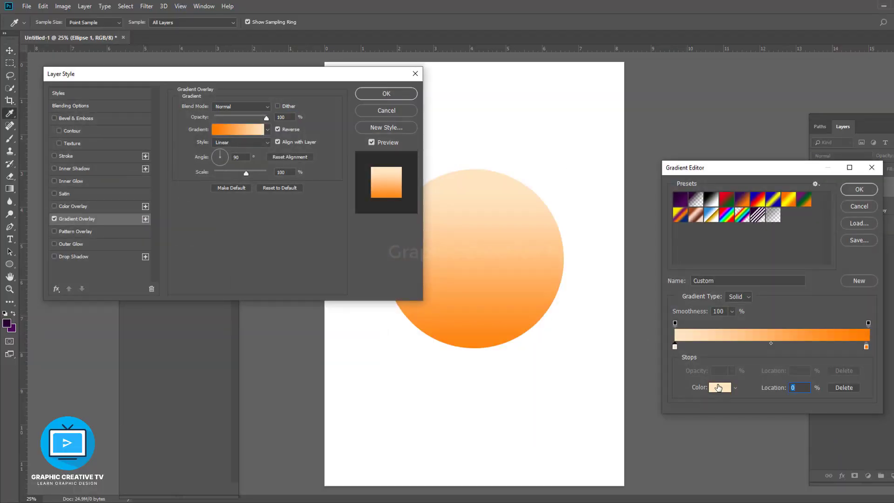
{"action": "left_click", "coordinate": [719, 388]}
{"action": "left_click", "coordinate": [677, 395]}
{"action": "left_click", "coordinate": [682, 366]}
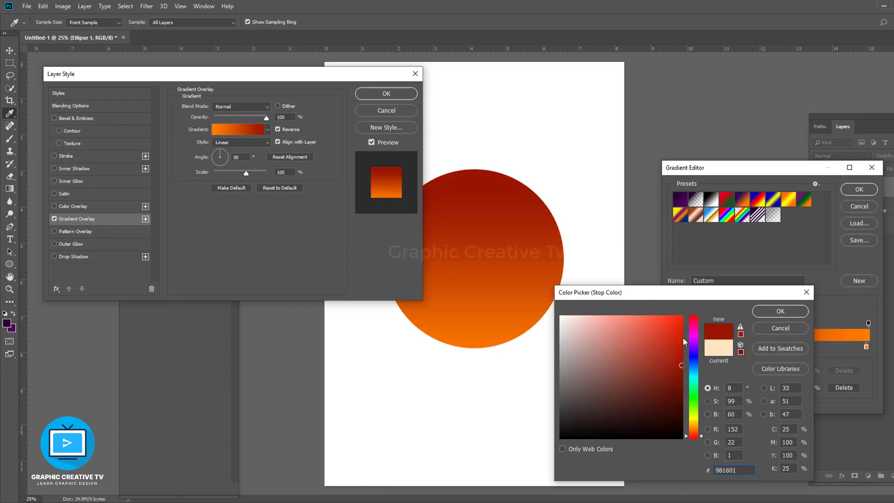
{"action": "left_click", "coordinate": [780, 311]}
{"action": "left_click", "coordinate": [720, 388]}
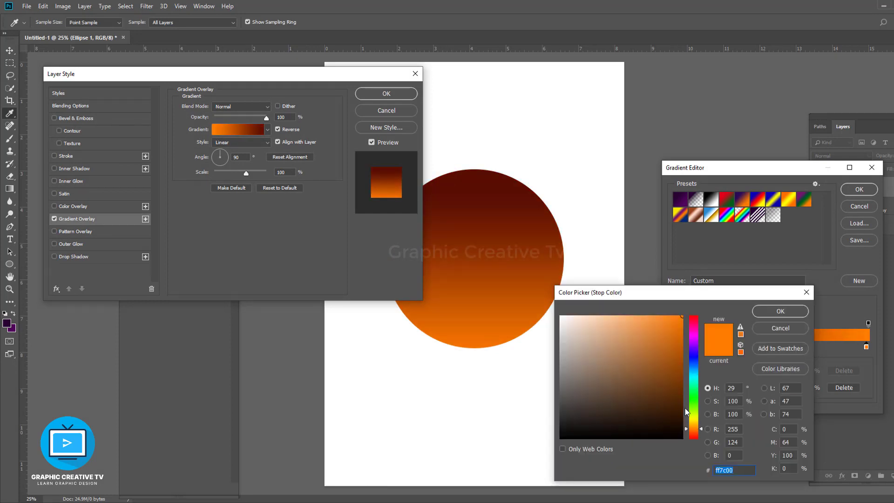
{"action": "left_click", "coordinate": [696, 441]}
{"action": "key", "text": "Return"}
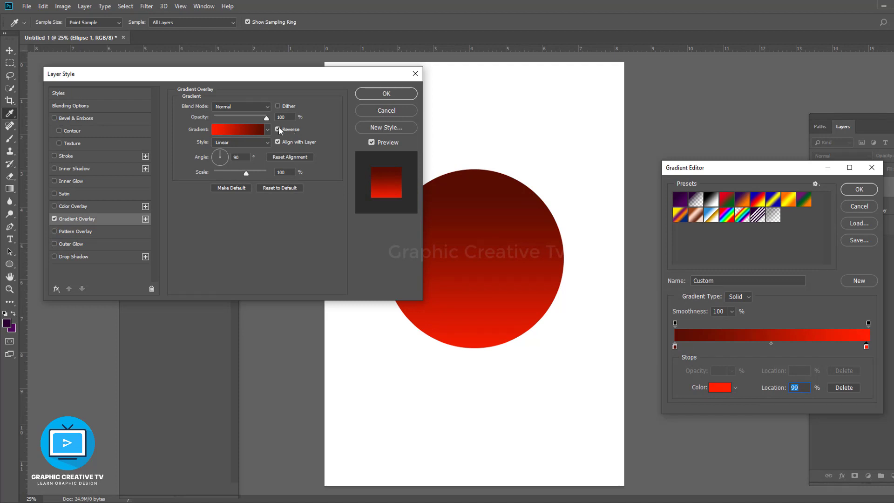
Make the red gradient radial at 133% scale and apply it
{"action": "left_click", "coordinate": [859, 190]}
{"action": "left_click", "coordinate": [241, 142]}
{"action": "left_click", "coordinate": [228, 160]}
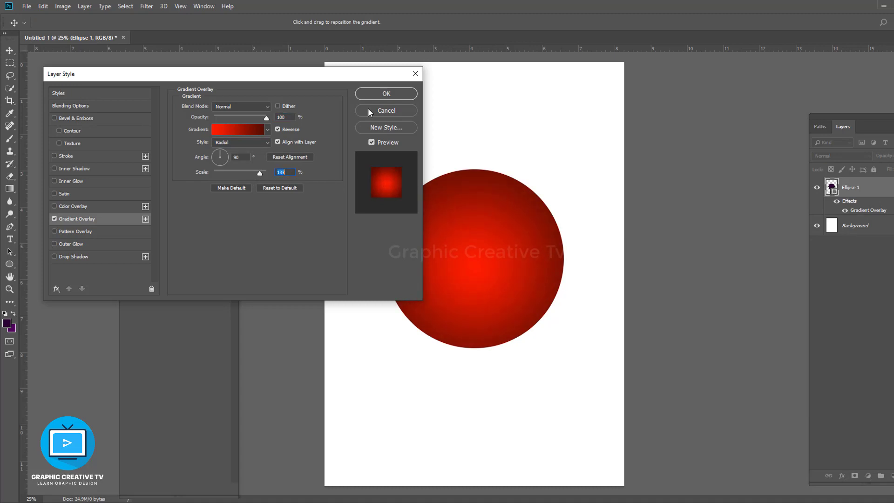
{"action": "left_click", "coordinate": [383, 93]}
Duplicate the red circle and shrink the copy to about 92%
{"action": "left_click", "coordinate": [549, 261]}
{"action": "key", "text": "ctrl+j"}
{"action": "left_click_drag", "start_coordinate": [565, 169], "coordinate": [561, 178]}
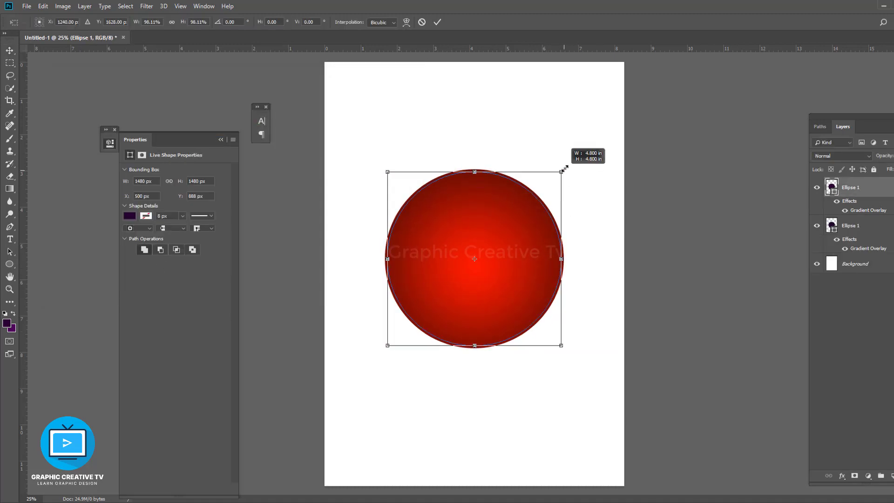
{"action": "left_click", "coordinate": [10, 263]}
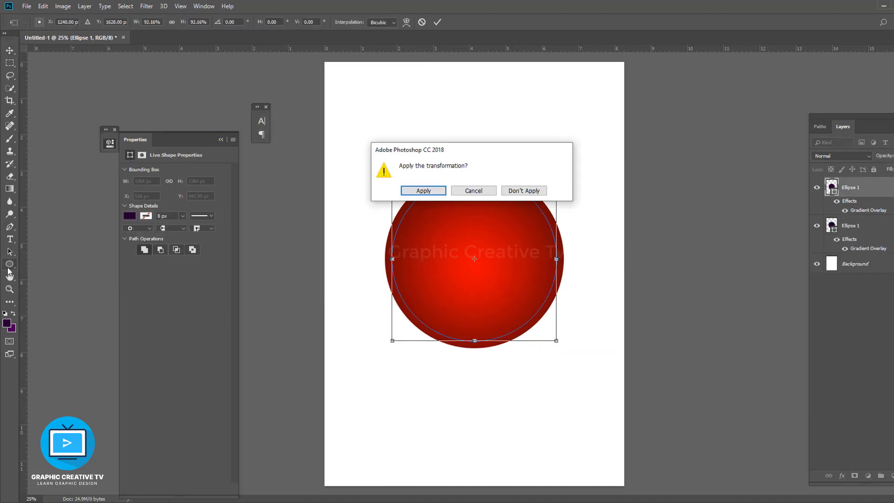
{"action": "key", "text": "Return"}
Set the inner circle copy's fill to none and remove its gradient effect
{"action": "right_click", "coordinate": [9, 263]}
{"action": "left_click", "coordinate": [88, 22]}
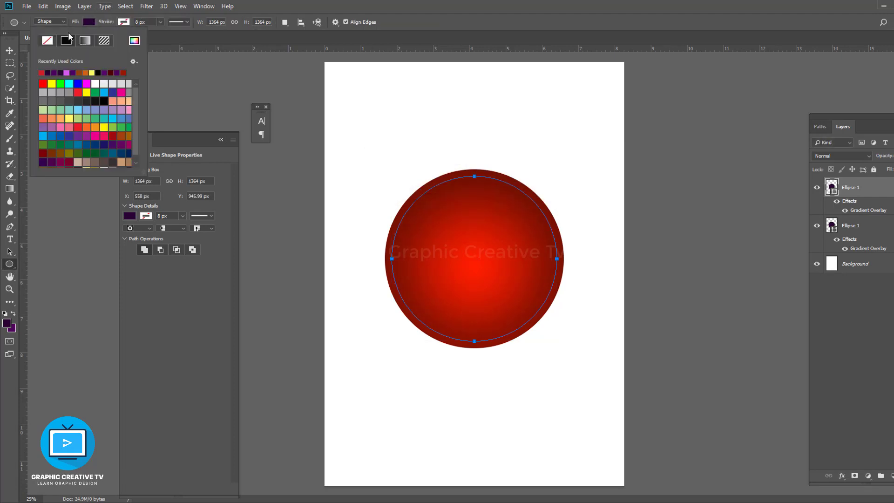
{"action": "left_click", "coordinate": [10, 50]}
{"action": "left_click", "coordinate": [130, 216]}
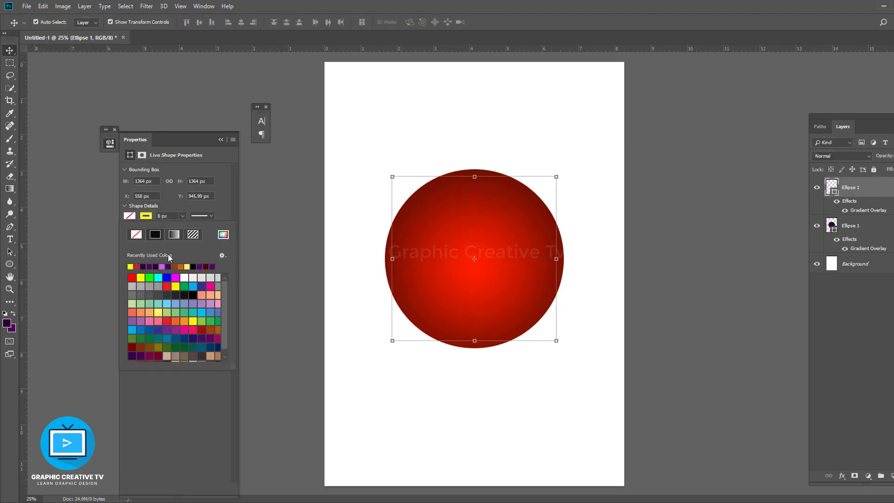
{"action": "left_click_drag", "start_coordinate": [855, 217], "coordinate": [892, 476]}
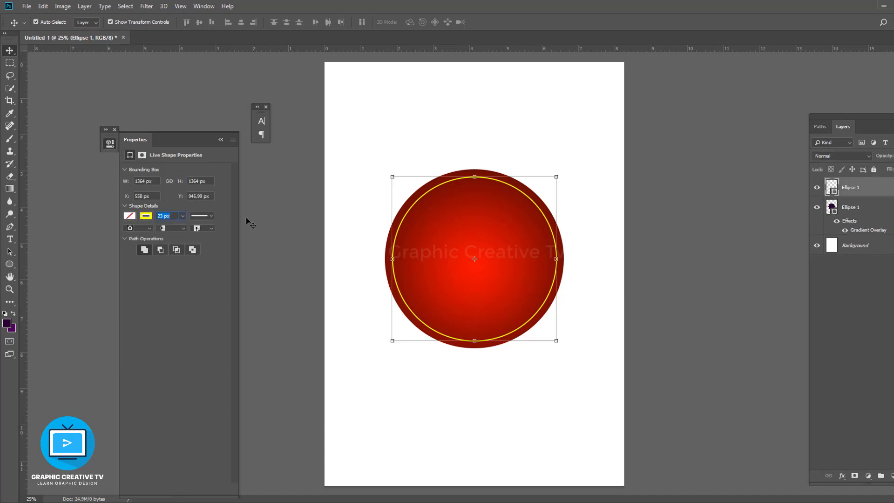
Give the inner circle a 29 px yellow stroke to form a ring
{"action": "type", "text": "8"}
{"action": "left_click", "coordinate": [320, 234]}
{"action": "left_click", "coordinate": [457, 184]}
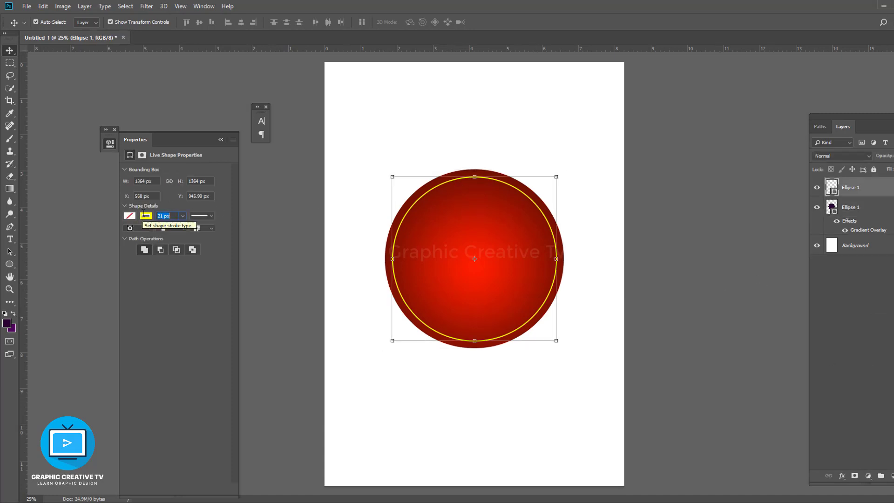
{"action": "type", "text": "29"}
{"action": "key", "text": "Return"}
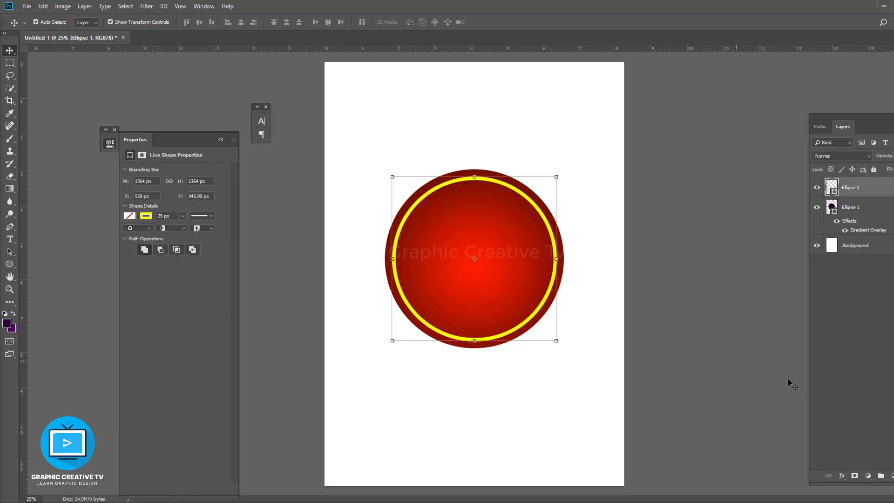
Add an orange-to-yellow Gradient Overlay to the ring, with the yellow stop at the end
{"action": "left_click", "coordinate": [842, 476]}
{"action": "left_click", "coordinate": [237, 129]}
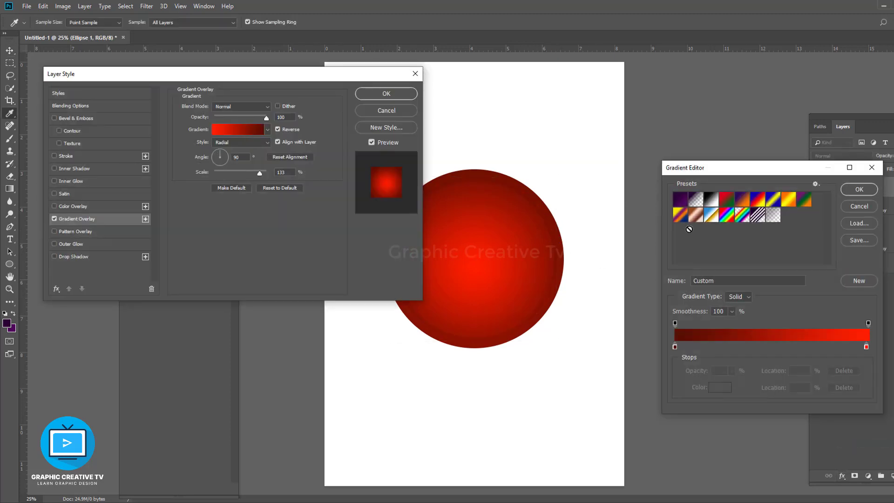
{"action": "left_click", "coordinate": [789, 200]}
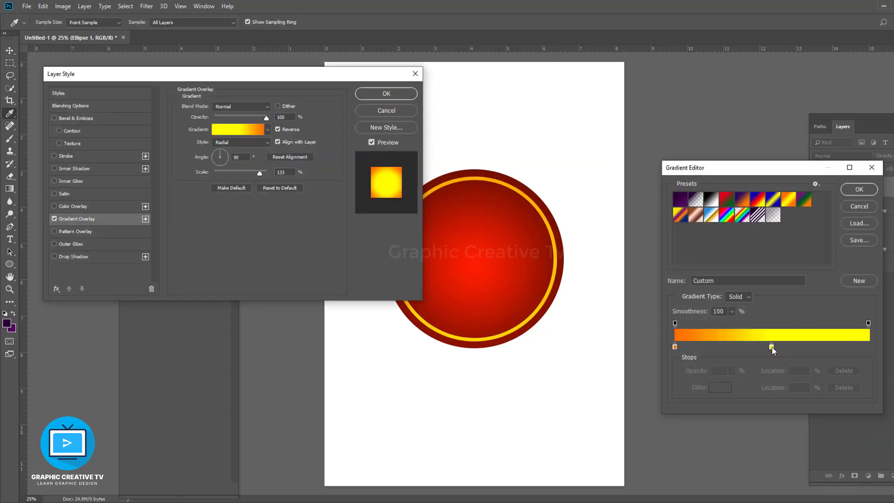
{"action": "left_click_drag", "start_coordinate": [772, 348], "coordinate": [869, 348]}
{"action": "left_click", "coordinate": [256, 147]}
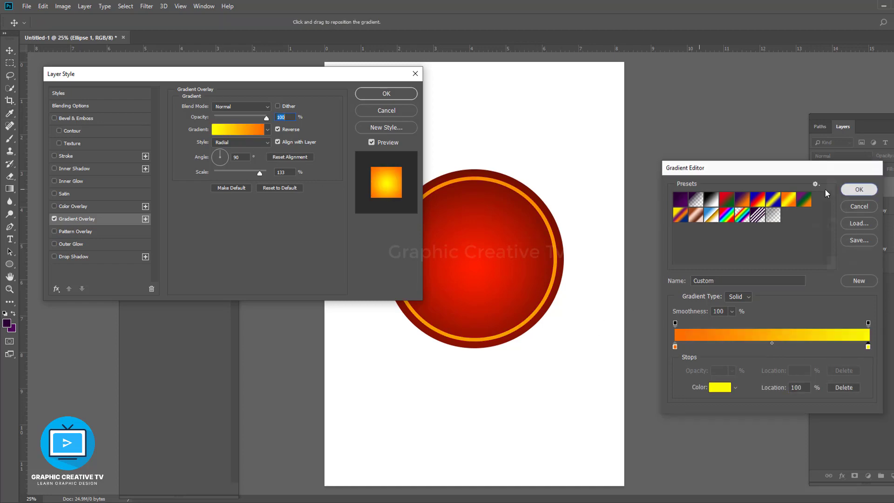
{"action": "left_click", "coordinate": [386, 93]}
Enlarge the ring slightly so it meets the circle's dark red rim
{"action": "key", "text": "ctrl+t"}
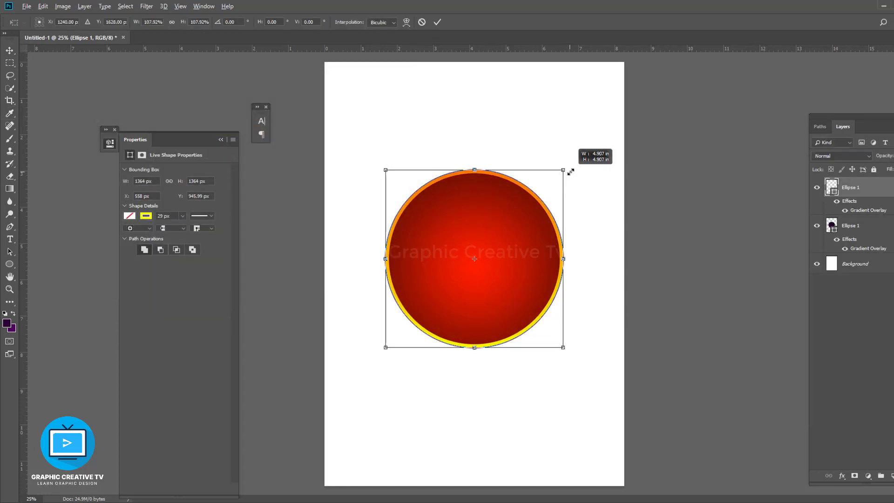
{"action": "left_click_drag", "start_coordinate": [556, 177], "coordinate": [565, 178]}
{"action": "key", "text": "Return"}
{"action": "key", "text": "t"}
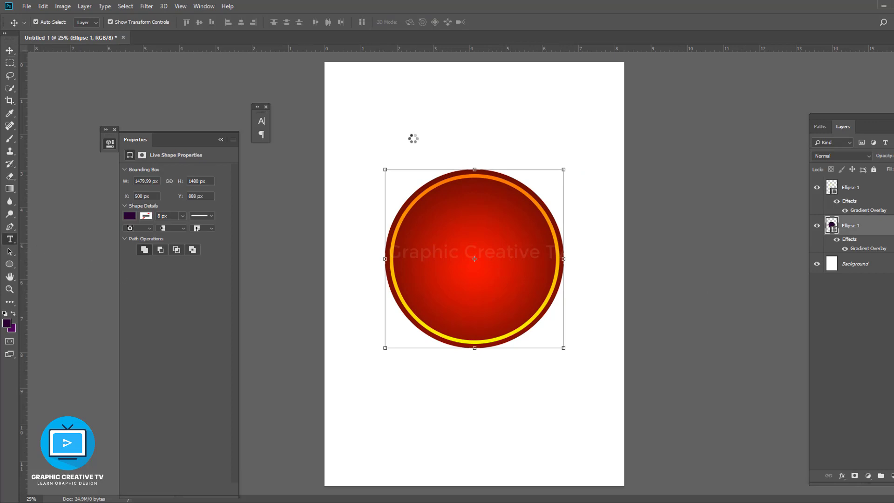
Type 'Diwali' and move it onto the centre of the circle
{"action": "left_click", "coordinate": [380, 126]}
{"action": "type", "text": "wali"}
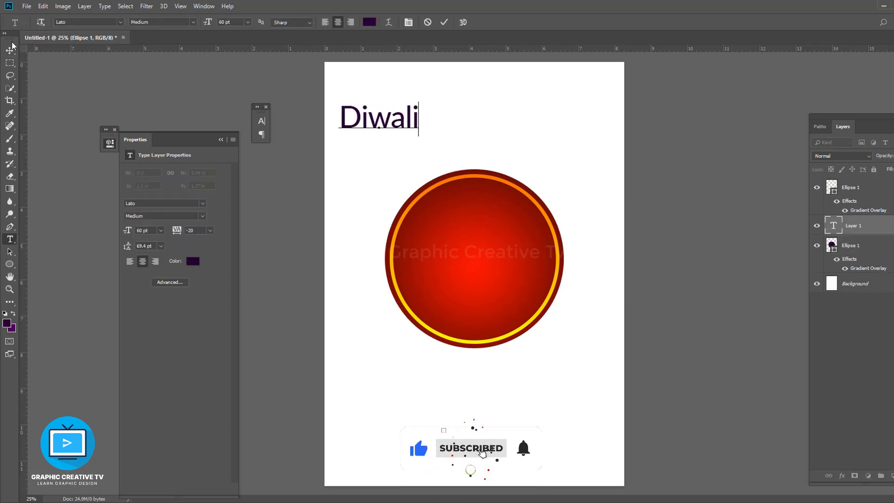
{"action": "left_click", "coordinate": [12, 45]}
{"action": "mouse_move", "coordinate": [380, 119]}
{"action": "left_mouse_down"}
{"action": "mouse_move", "coordinate": [461, 238]}
{"action": "mouse_move", "coordinate": [533, 265]}
{"action": "left_mouse_up"}
Try several fonts on Diwali, including Great Vibes and Gilroy-HeavyItalic
{"action": "left_click", "coordinate": [150, 203]}
{"action": "type", "text": "Great Vibes"}
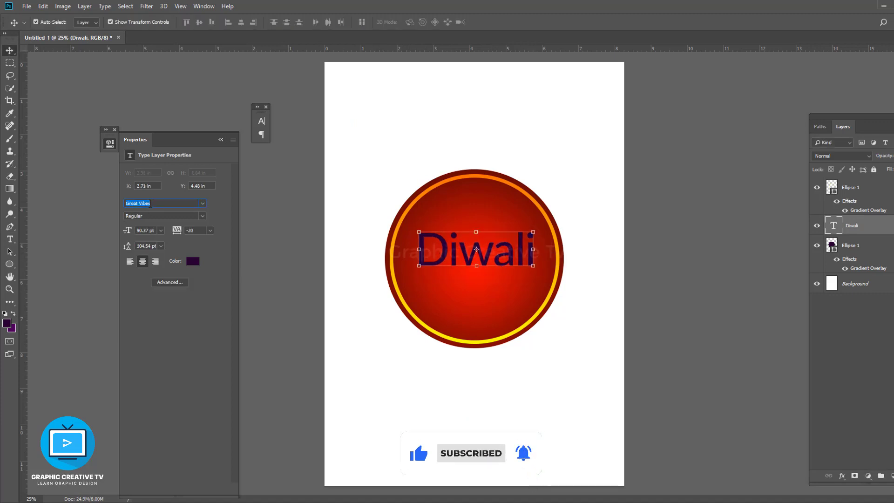
{"action": "type", "text": "Gilroy-HeavyItalic"}
{"action": "key", "text": "Return"}
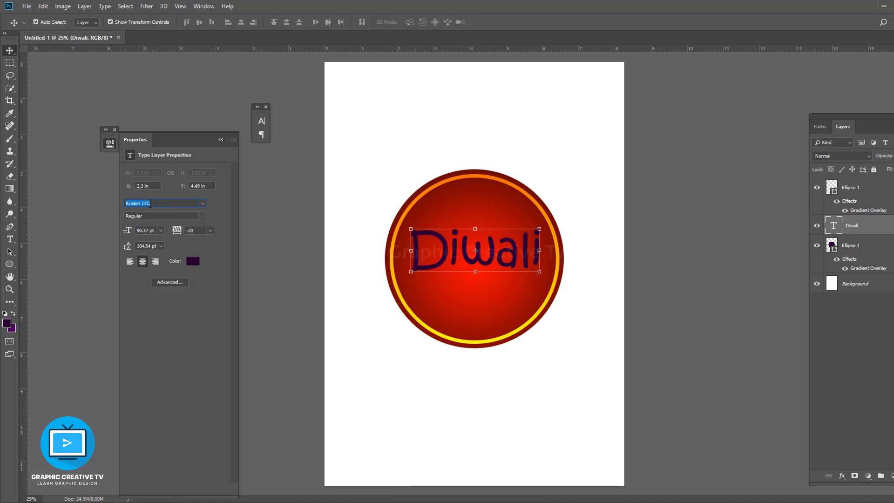
{"action": "type", "text": "Baskerville BT"}
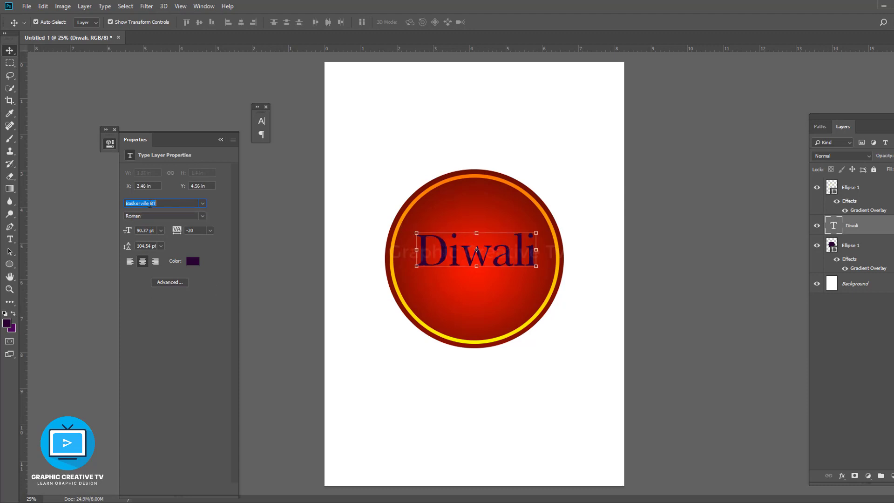
{"action": "key", "text": "Down"}
{"action": "key", "text": "Down"}
{"action": "key", "text": "Down"}
{"action": "key", "text": "Down"}
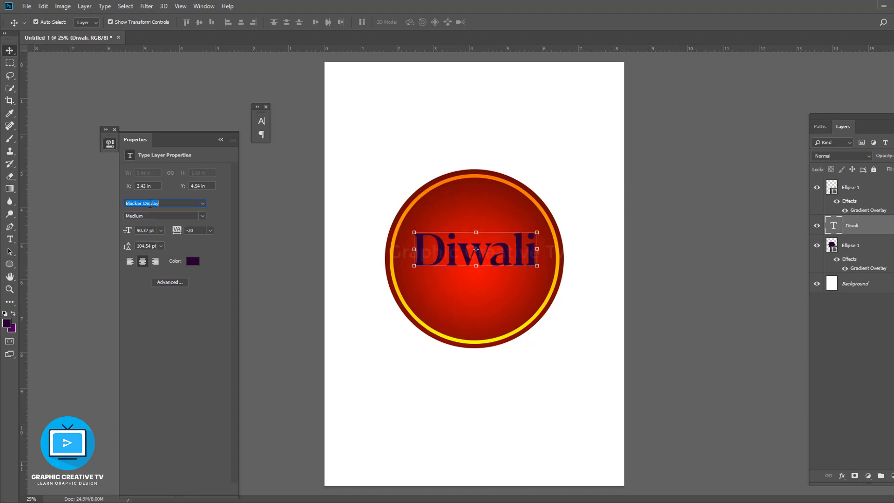
{"action": "key", "text": "Down"}
{"action": "key", "text": "Down"}
{"action": "key", "text": "Down"}
{"action": "key", "text": "Down"}
{"action": "key", "text": "Down"}
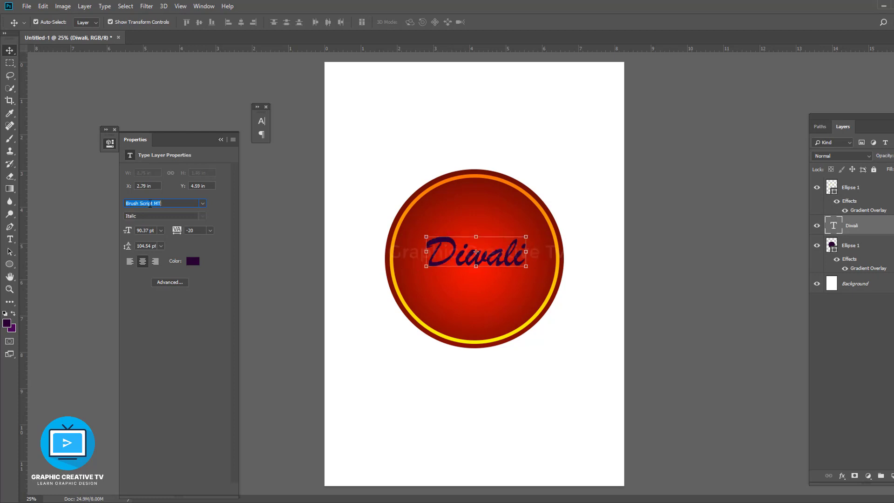
{"action": "key", "text": "Down"}
{"action": "key", "text": "Down"}
{"action": "key", "text": "Down"}
{"action": "key", "text": "Down"}
{"action": "key", "text": "Down"}
{"action": "key", "text": "Down"}
{"action": "key", "text": "Down"}
{"action": "key", "text": "Down"}
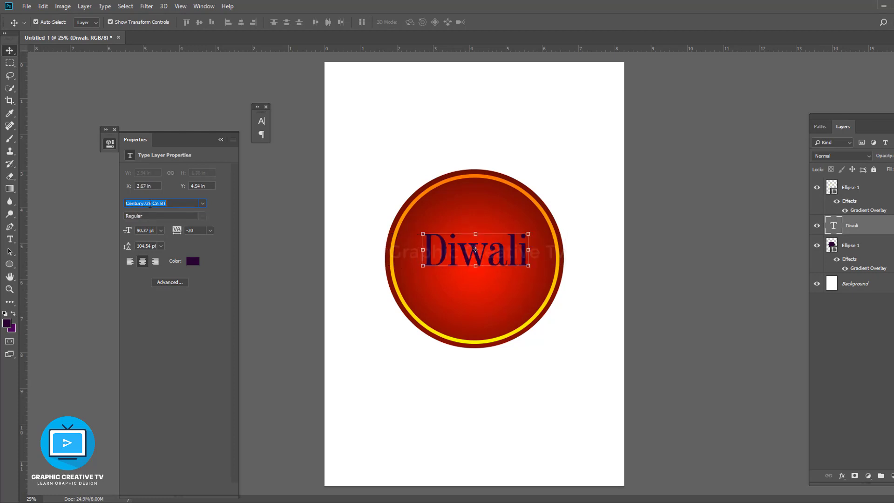
{"action": "key", "text": "Down"}
{"action": "key", "text": "Down"}
{"action": "key", "text": "Down"}
{"action": "key", "text": "Down"}
{"action": "key", "text": "Down"}
{"action": "key", "text": "Down"}
{"action": "key", "text": "Down"}
{"action": "key", "text": "Down"}
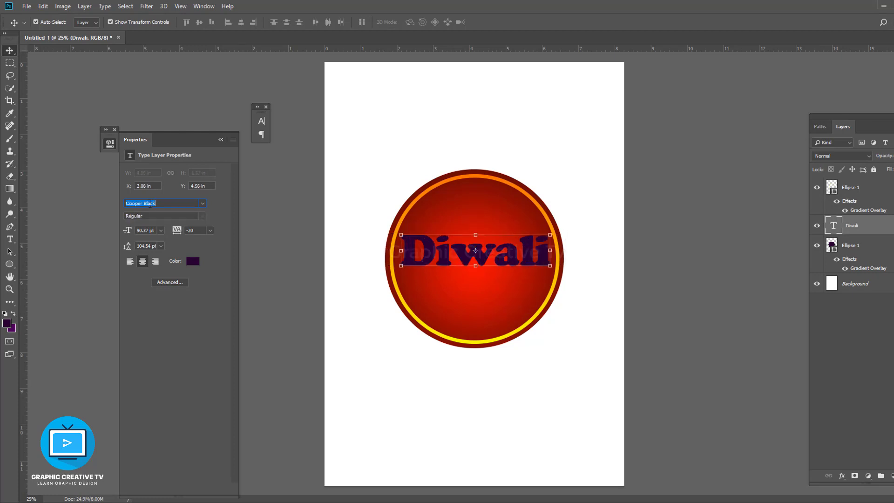
{"action": "key", "text": "Down"}
{"action": "key", "text": "Down"}
{"action": "key", "text": "Down"}
{"action": "key", "text": "Down"}
{"action": "key", "text": "Down"}
{"action": "key", "text": "Down"}
{"action": "key", "text": "Down"}
{"action": "key", "text": "Down"}
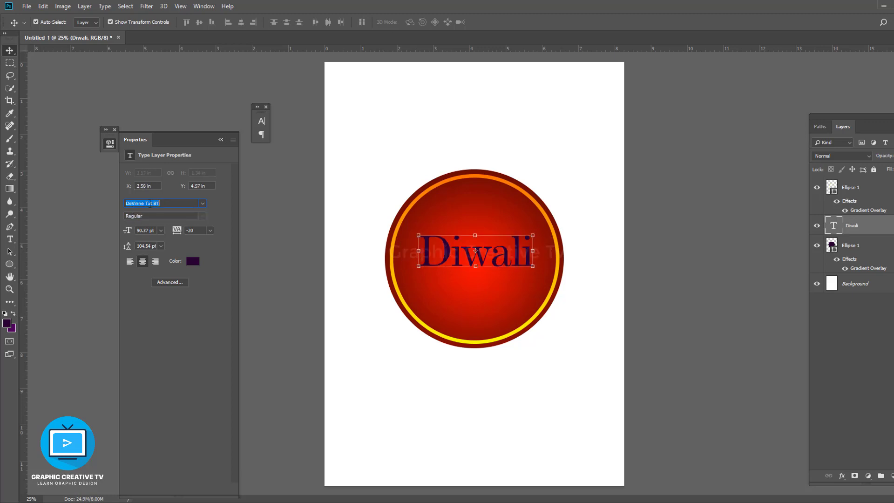
{"action": "key", "text": "Down"}
{"action": "key", "text": "Down"}
Set Diwali to Poppins Bold and widen it to about 95.47 pt across the badge
{"action": "type", "text": "Poppins"}
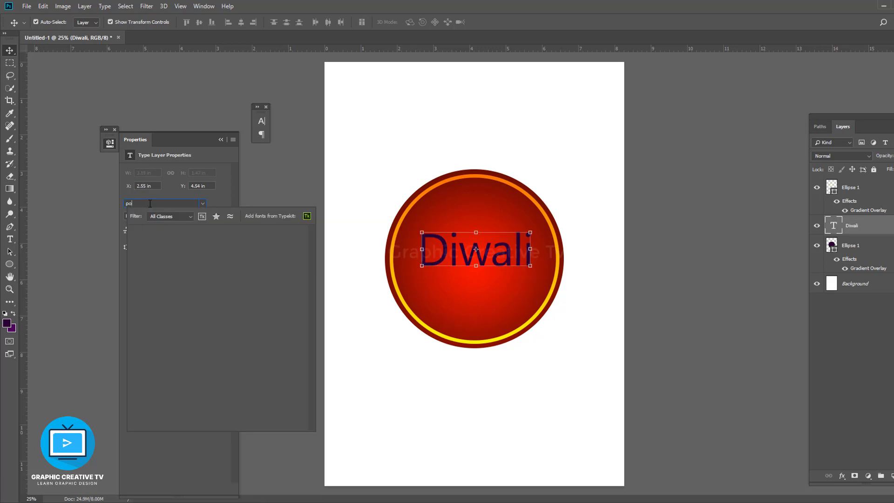
{"action": "left_click", "coordinate": [180, 368]}
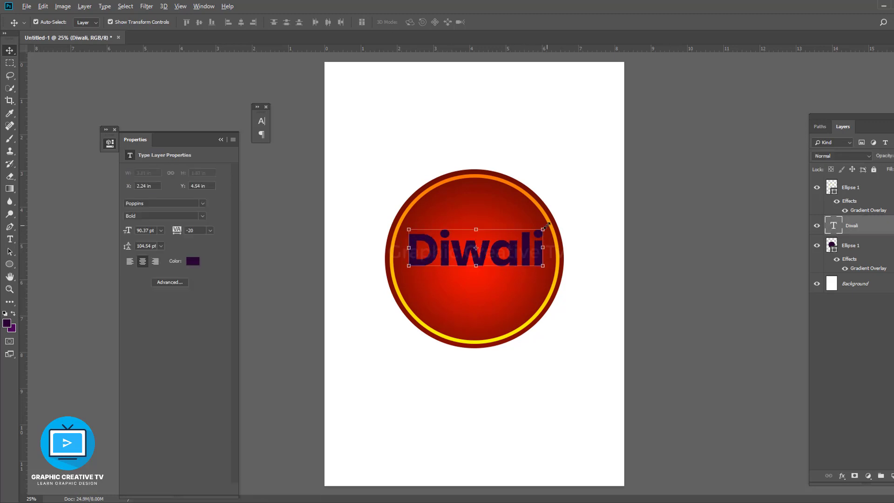
{"action": "left_click_drag", "start_coordinate": [543, 229], "coordinate": [524, 294]}
{"action": "key", "text": "Return"}
Duplicate the Diwali text and change the copy to 'Festival'
{"action": "key", "text": "t"}
{"action": "double_click", "coordinate": [444, 291]}
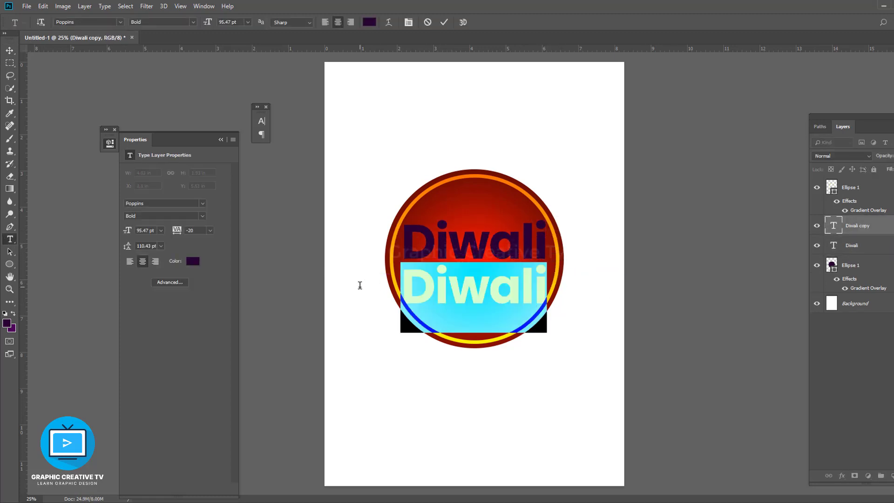
{"action": "type", "text": "Festival"}
{"action": "key", "text": "ctrl+Return"}
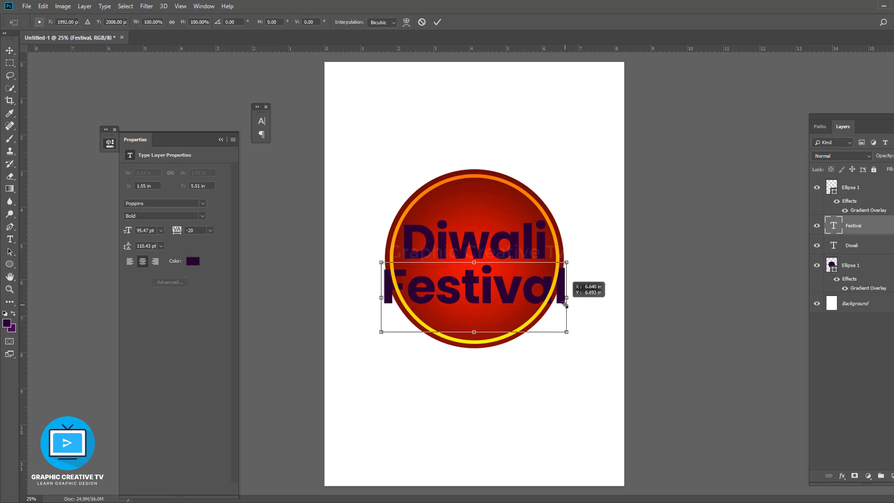
Set both FESTIVAL and DIWALI to All Caps
{"action": "double_click", "coordinate": [511, 294]}
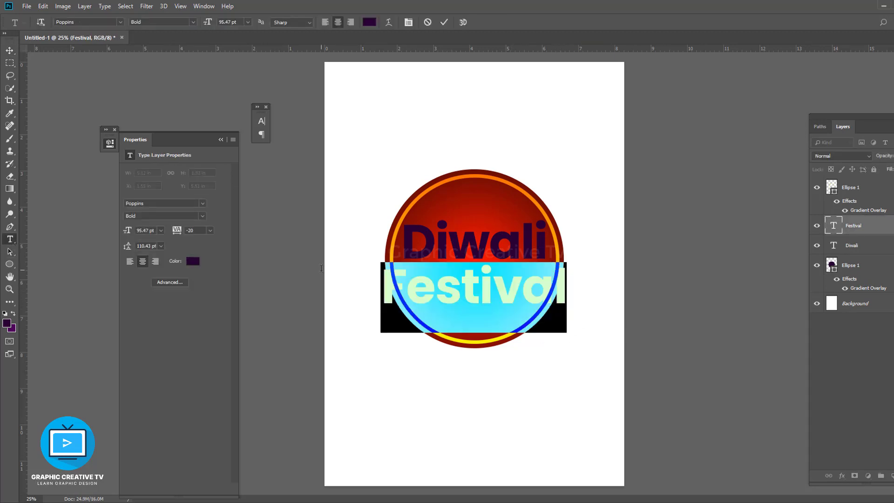
{"action": "left_click", "coordinate": [408, 23]}
{"action": "left_click", "coordinate": [306, 194]}
{"action": "left_click", "coordinate": [10, 50]}
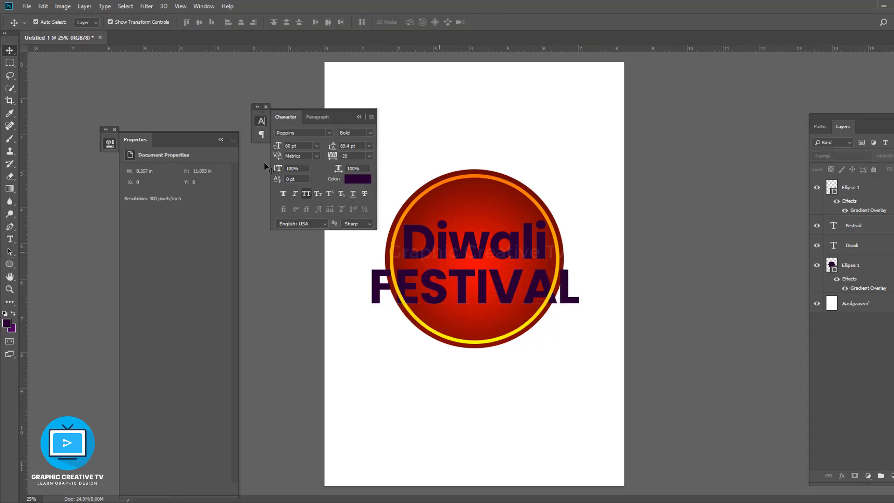
{"action": "left_click", "coordinate": [474, 240]}
{"action": "left_click", "coordinate": [306, 194]}
Shrink DIWALI and FESTIVAL to about three quarters, match their widths, and centre them
{"action": "left_click", "coordinate": [489, 289], "text": "shift"}
{"action": "key", "text": "ctrl+t"}
{"action": "left_click_drag", "start_coordinate": [579, 306], "coordinate": [551, 280]}
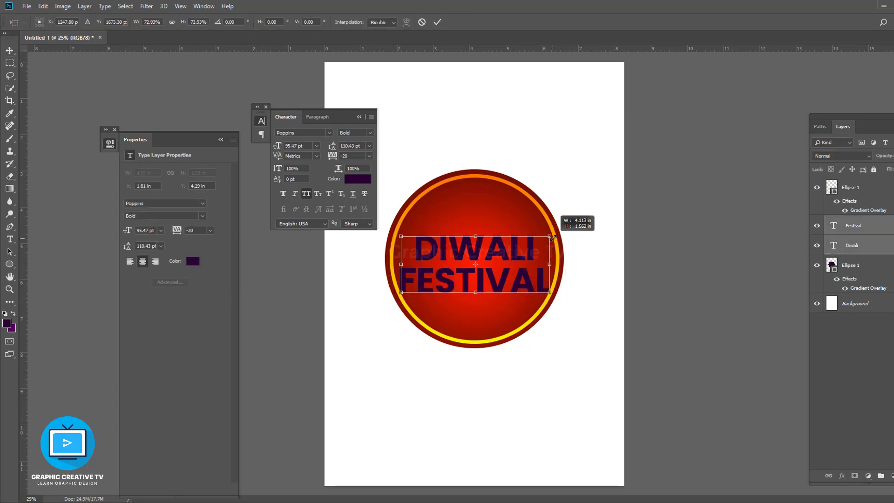
{"action": "key", "text": "Return"}
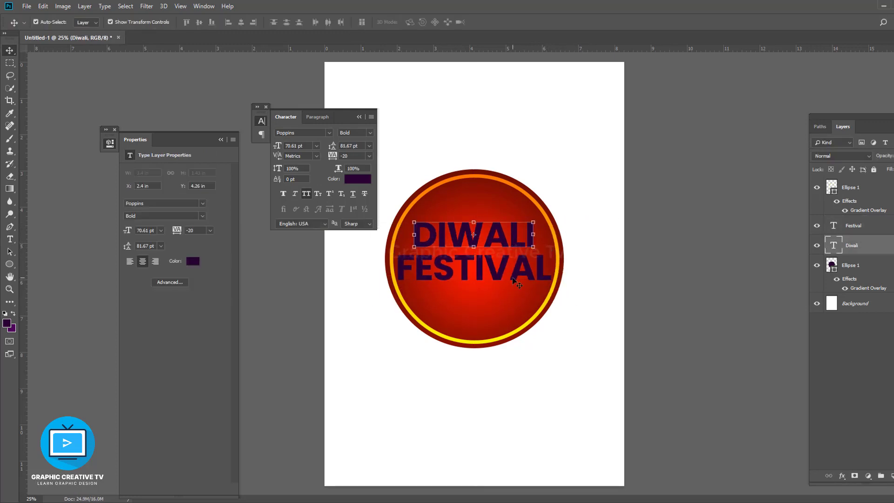
{"action": "left_click", "coordinate": [522, 247]}
{"action": "left_click_drag", "start_coordinate": [535, 249], "coordinate": [545, 252]}
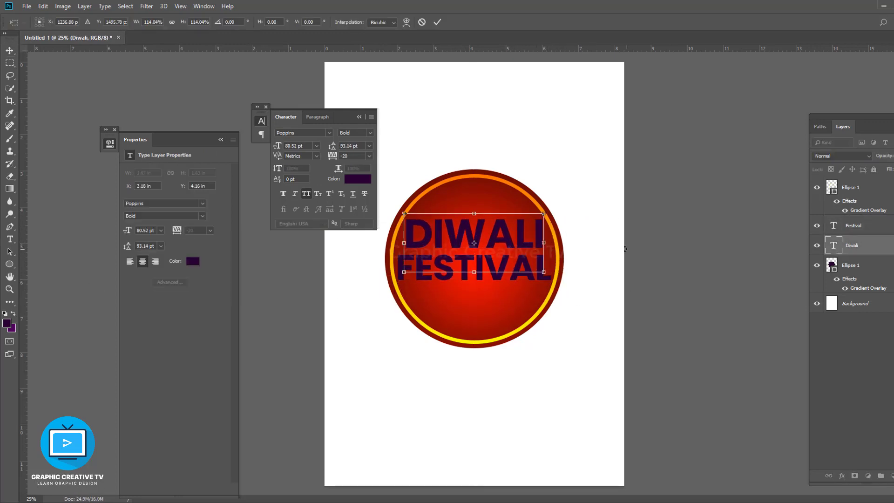
{"action": "left_click", "coordinate": [475, 268], "text": "shift"}
{"action": "left_click", "coordinate": [242, 22]}
Alt-drag a DIWALI copy below FESTIVAL, retype it as 'SALE' and shrink it slightly
{"action": "left_click", "coordinate": [106, 279]}
{"action": "mouse_move", "coordinate": [503, 228]}
{"action": "left_mouse_down"}
{"action": "mouse_move", "coordinate": [503, 295]}
{"action": "mouse_move", "coordinate": [386, 290]}
{"action": "left_mouse_up"}
{"action": "type", "text": "t"}
{"action": "type", "text": "SALE"}
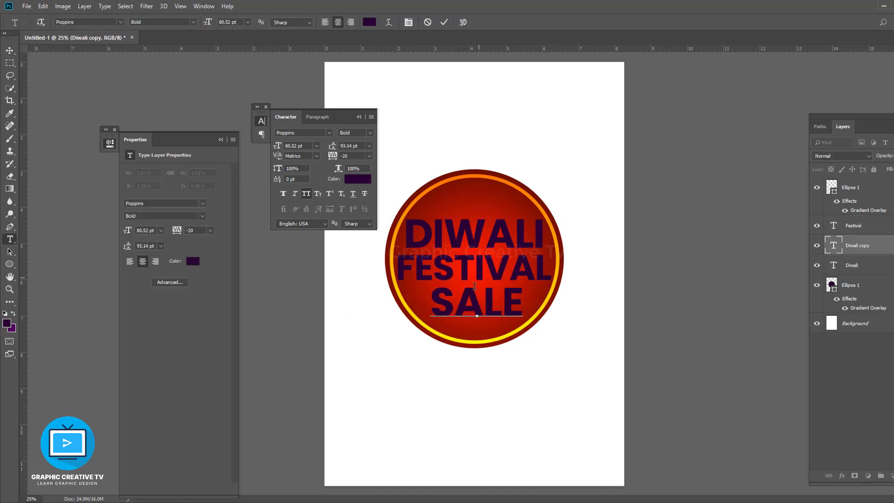
{"action": "key", "text": "ctrl+Return"}
{"action": "key", "text": "ctrl+t"}
{"action": "left_click_drag", "start_coordinate": [521, 316], "coordinate": [509, 311]}
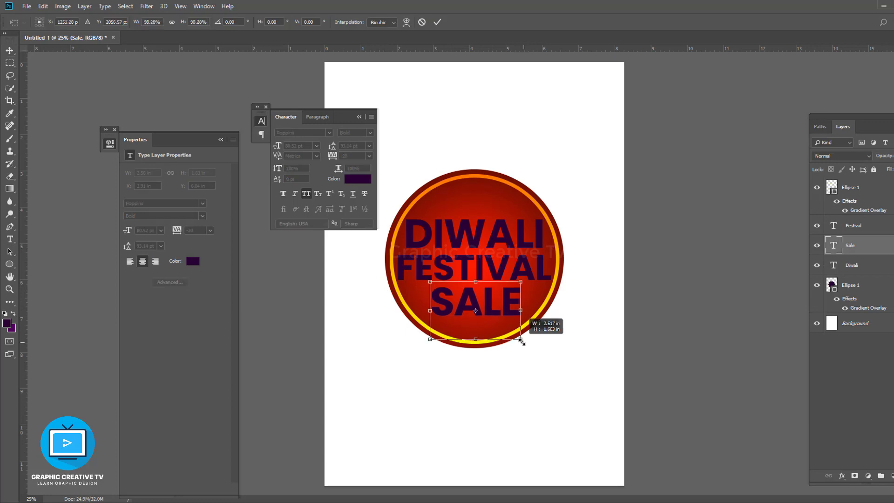
{"action": "key", "text": "Return"}
Tighten DIWALI's letter spacing
{"action": "left_click", "coordinate": [501, 273]}
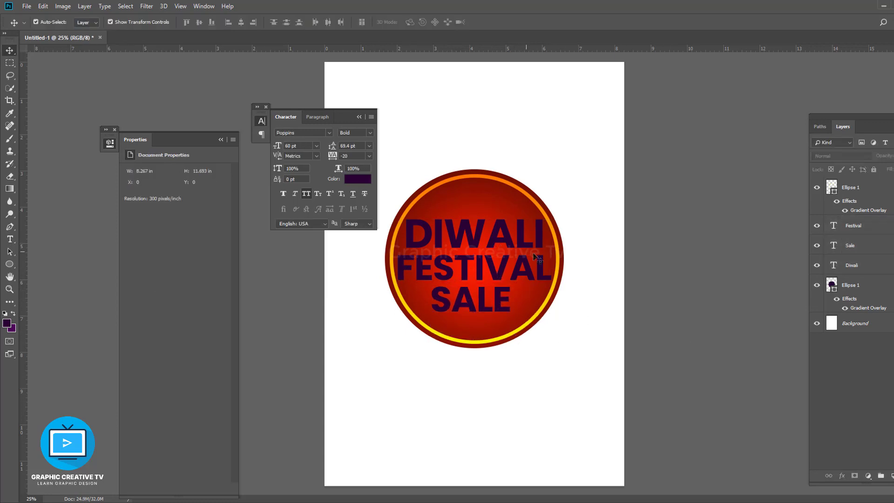
{"action": "left_click", "coordinate": [475, 233]}
{"action": "left_click", "coordinate": [368, 156]}
{"action": "left_click", "coordinate": [353, 201]}
Set FESTIVAL and SALE tracking to -50
{"action": "left_click", "coordinate": [369, 156]}
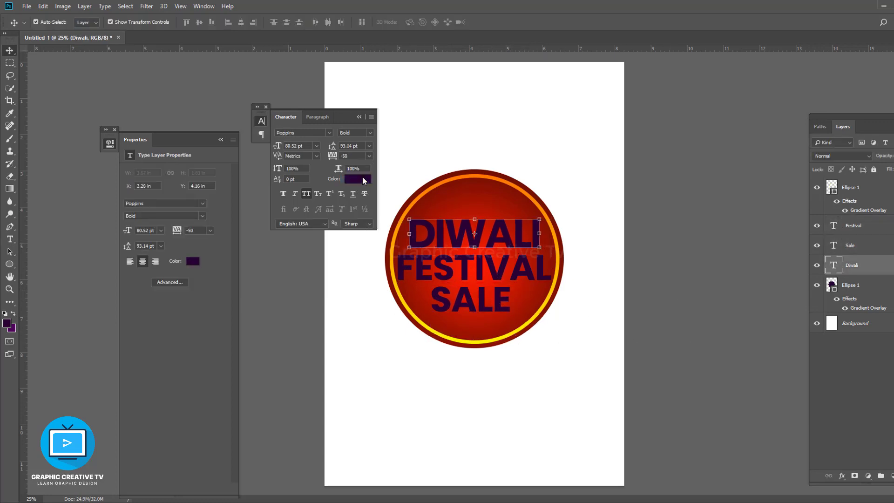
{"action": "left_click", "coordinate": [355, 179]}
{"action": "left_click", "coordinate": [853, 225]}
{"action": "left_click", "coordinate": [369, 156]}
{"action": "left_click", "coordinate": [354, 179]}
{"action": "left_click", "coordinate": [673, 262]}
{"action": "left_click", "coordinate": [471, 298]}
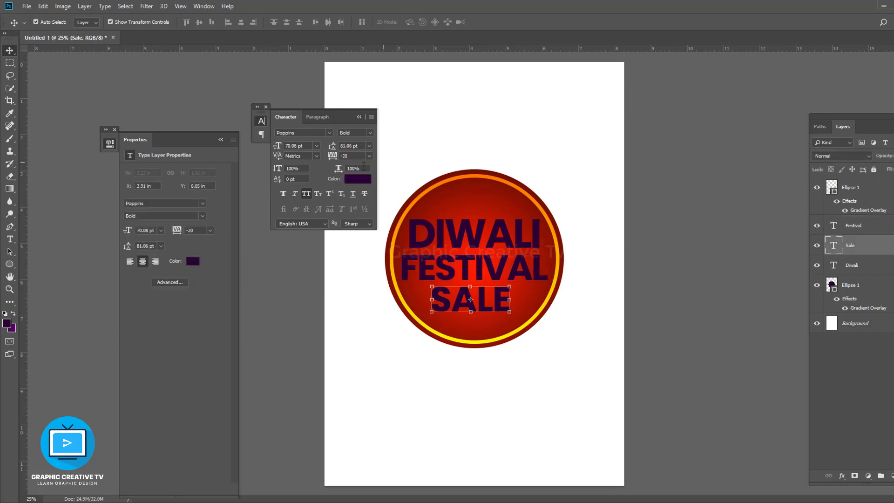
{"action": "left_click", "coordinate": [369, 156]}
{"action": "left_click", "coordinate": [354, 178]}
{"action": "left_click", "coordinate": [501, 307]}
{"action": "left_click", "coordinate": [500, 275]}
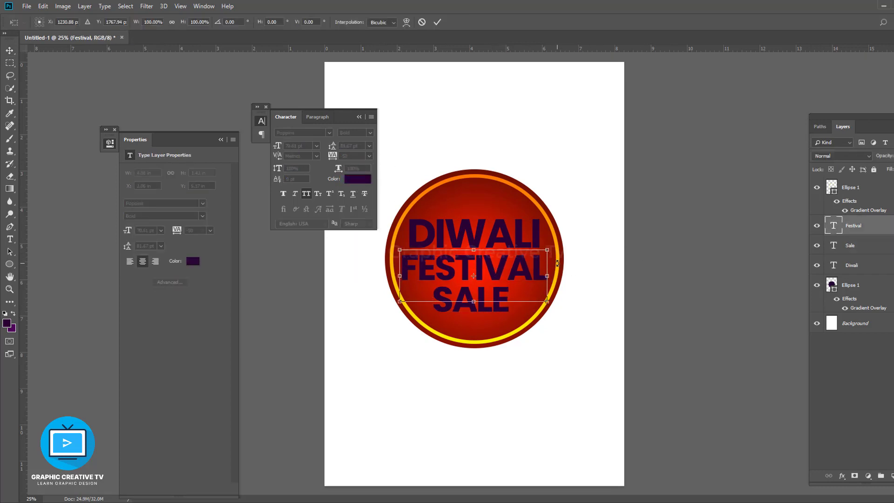
Move the ring layer beneath the text layers and enlarge it slightly
{"action": "left_click", "coordinate": [553, 295]}
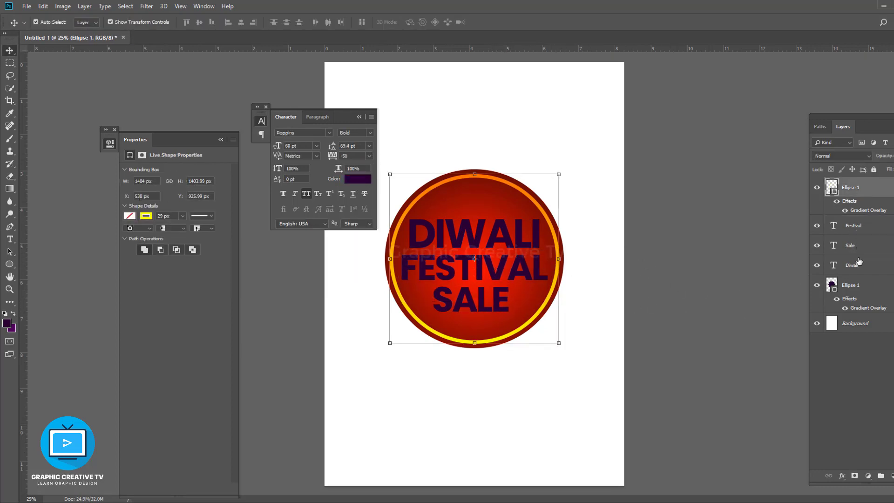
{"action": "left_click_drag", "start_coordinate": [859, 262], "coordinate": [861, 275]}
{"action": "key", "text": "ctrl+t"}
{"action": "left_click_drag", "start_coordinate": [559, 174], "coordinate": [569, 171]}
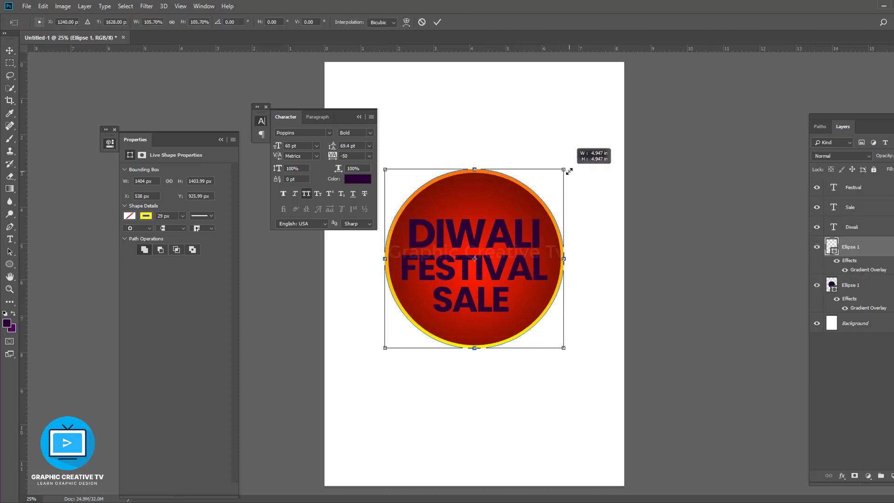
{"action": "key", "text": "Return"}
Enlarge the three stacked text lines together to fill the circle
{"action": "left_click_drag", "start_coordinate": [629, 295], "coordinate": [512, 242]}
{"action": "key", "text": "ctrl+t"}
{"action": "left_click_drag", "start_coordinate": [557, 300], "coordinate": [551, 315]}
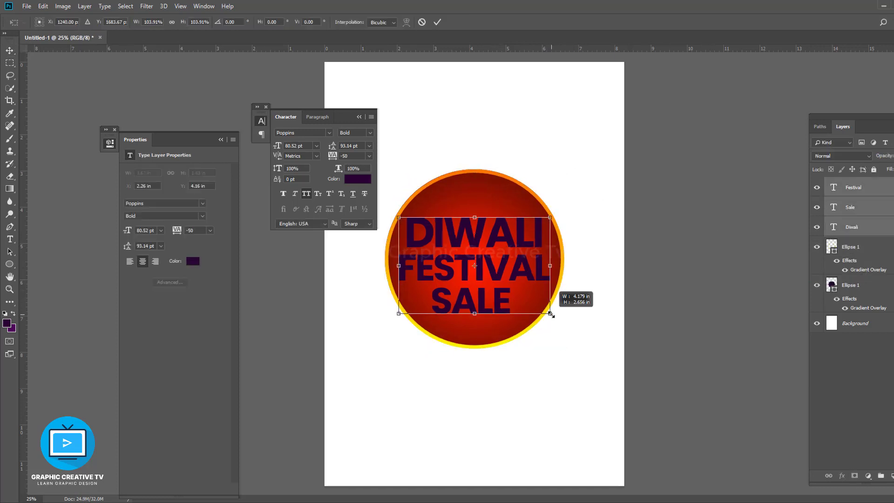
{"action": "key", "text": "Return"}
{"action": "left_click", "coordinate": [839, 285]}
Retune the inner circle's gradient overlay (reverse, linear) and copy the effect onto DIWALI
{"action": "double_click", "coordinate": [867, 308]}
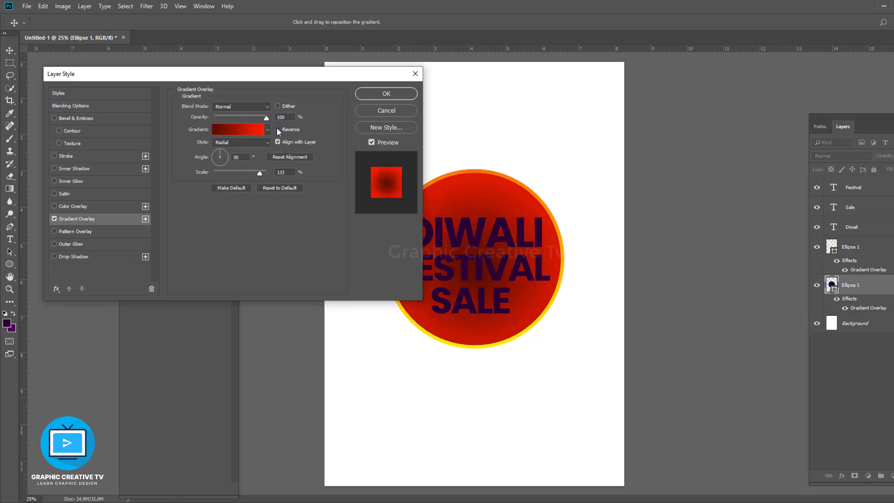
{"action": "left_click", "coordinate": [278, 130]}
{"action": "left_click", "coordinate": [241, 142]}
{"action": "left_click", "coordinate": [278, 130]}
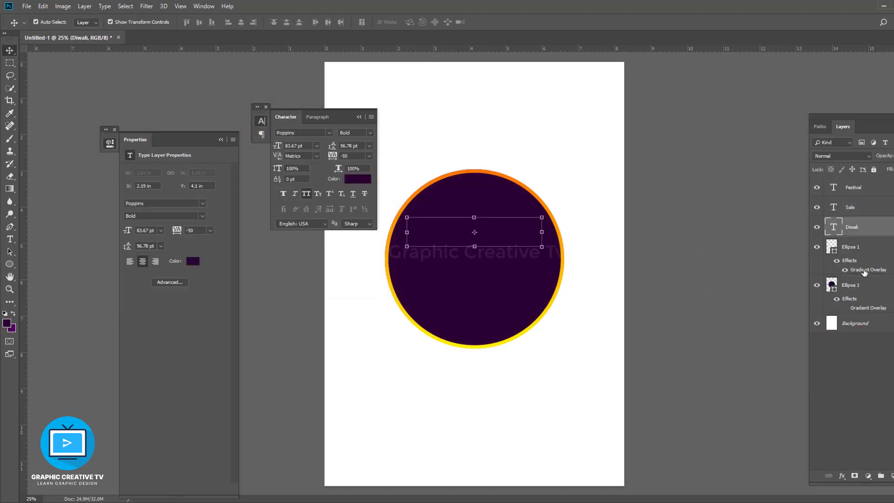
{"action": "left_click_drag", "start_coordinate": [865, 271], "coordinate": [854, 207]}
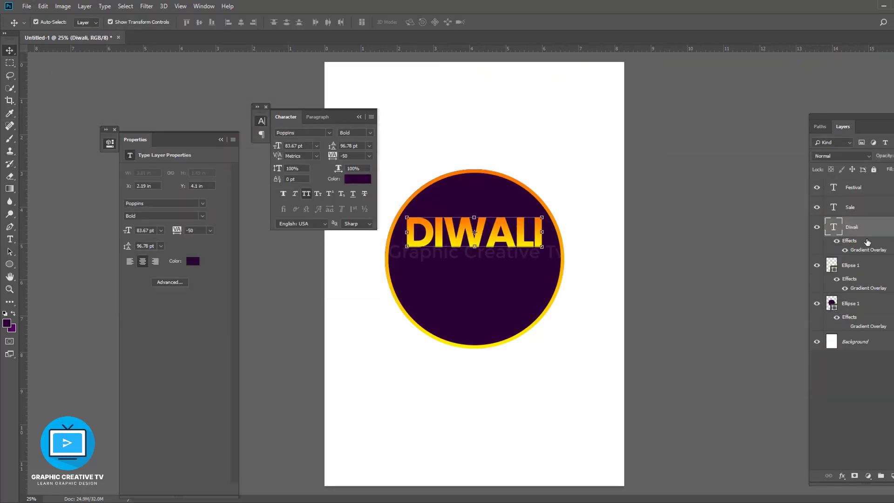
In DIWALI's gradient overlay, move the orange stop to 41% and un-reverse the direction
{"action": "double_click", "coordinate": [863, 259]}
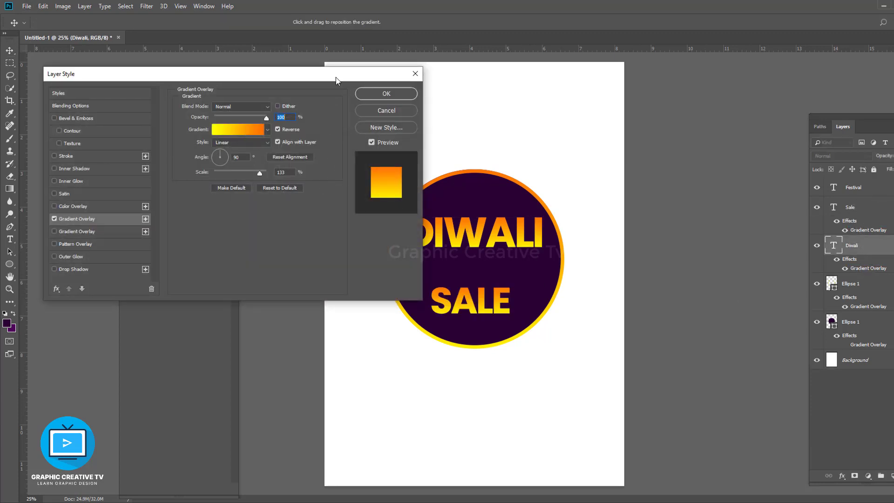
{"action": "left_click_drag", "start_coordinate": [337, 80], "coordinate": [219, 172]}
{"action": "left_click", "coordinate": [140, 221]}
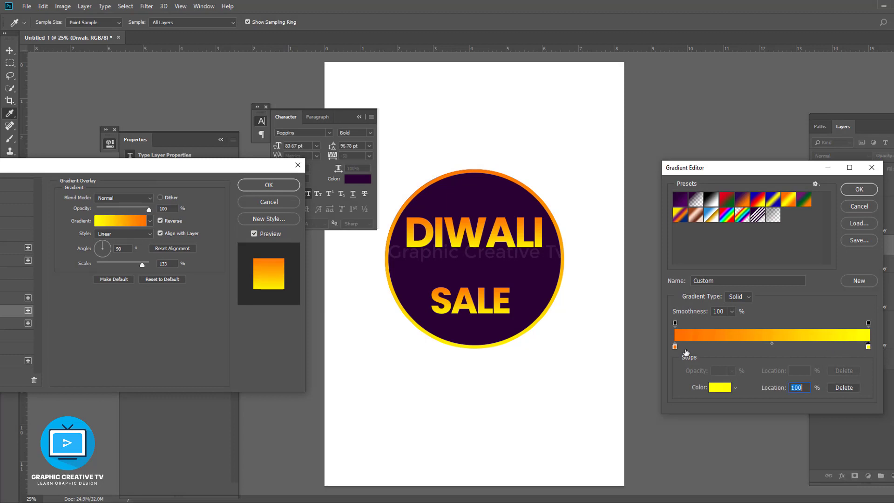
{"action": "left_click_drag", "start_coordinate": [684, 346], "coordinate": [754, 346]}
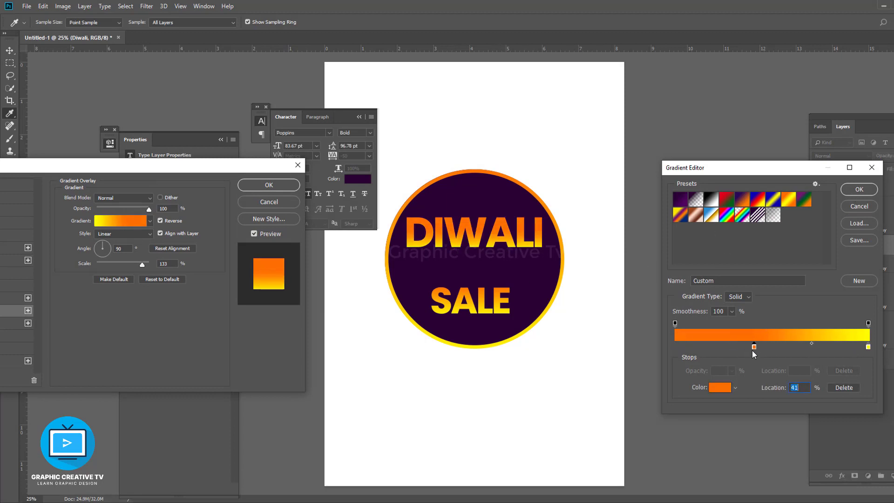
{"action": "left_click", "coordinate": [160, 220]}
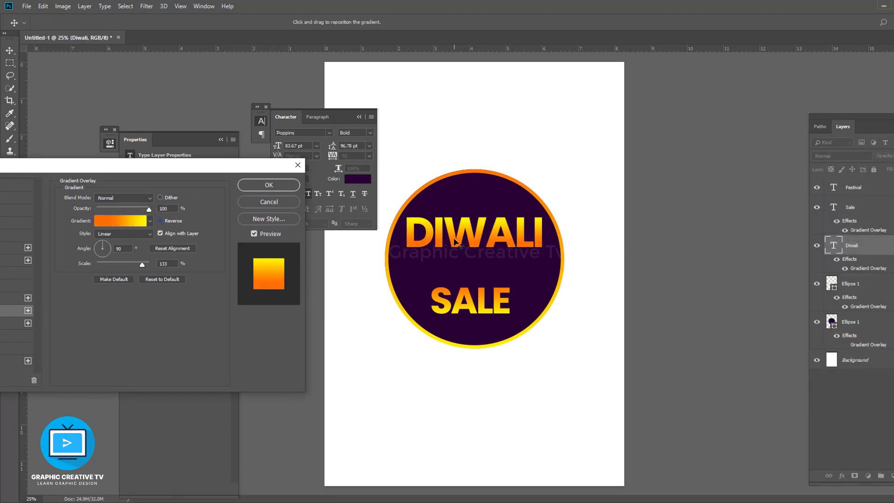
Make DIWALI's right gradient stop pale yellow and move the orange stop to 14%
{"action": "double_click", "coordinate": [868, 346]}
{"action": "left_click", "coordinate": [592, 316]}
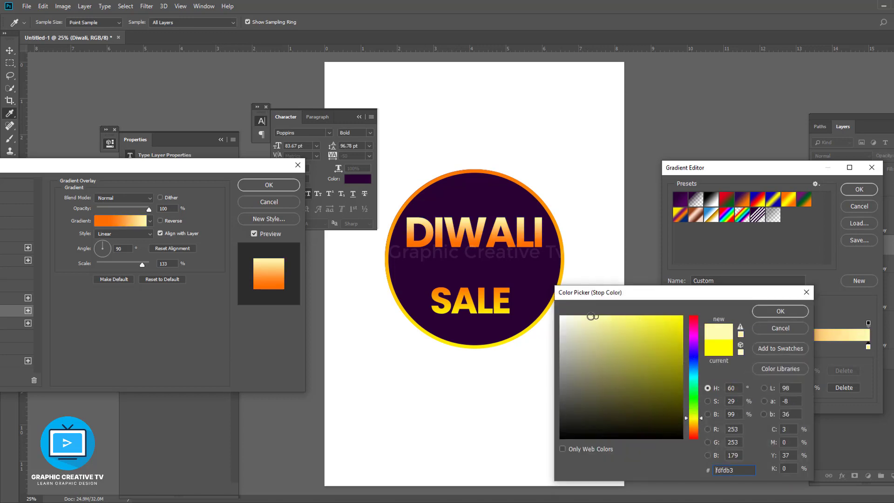
{"action": "left_click", "coordinate": [777, 312]}
{"action": "left_click_drag", "start_coordinate": [754, 346], "coordinate": [702, 347]}
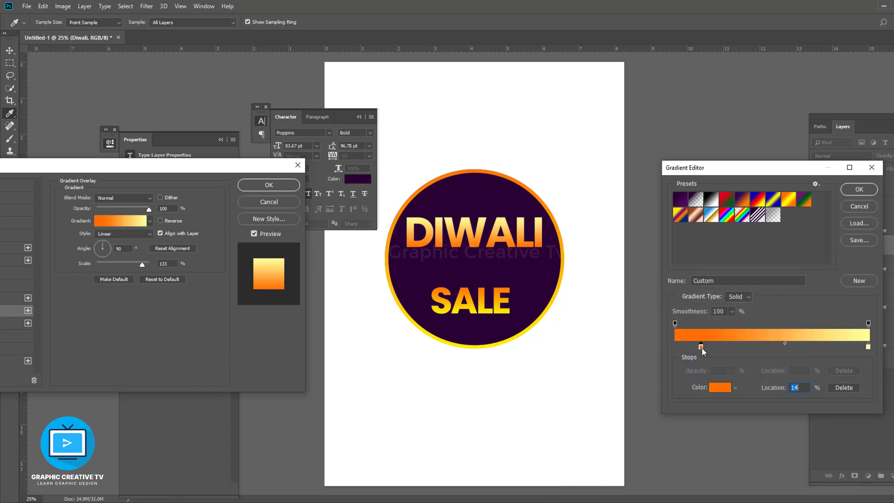
{"action": "left_click", "coordinate": [861, 191]}
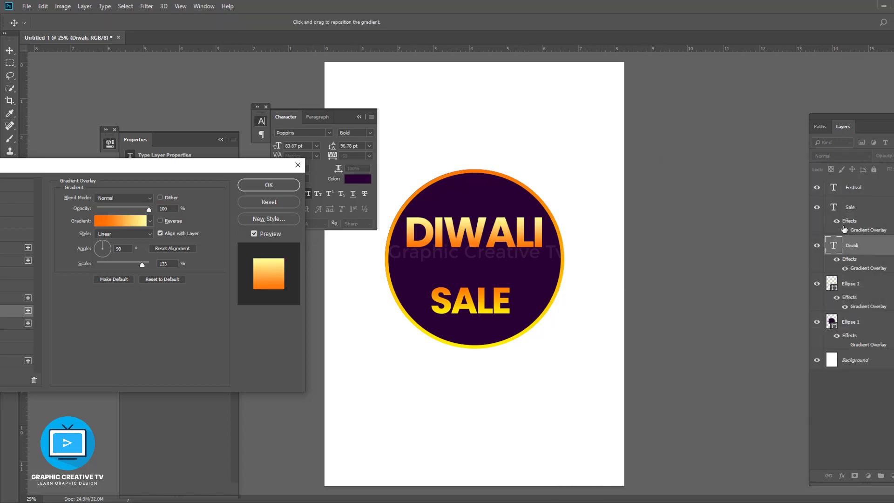
{"action": "left_click", "coordinate": [269, 185]}
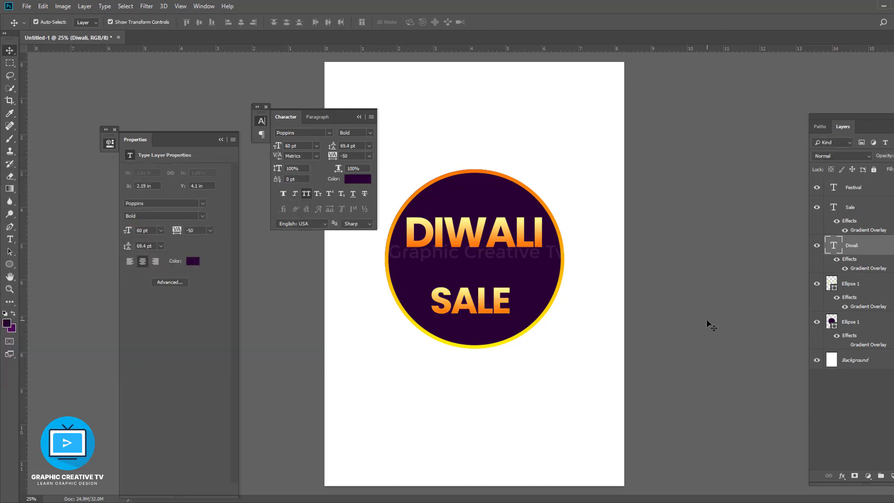
Copy the gold gradient onto FESTIVAL and nudge FESTIVAL and SALE up under DIWALI
{"action": "left_click_drag", "start_coordinate": [850, 259], "coordinate": [854, 187]}
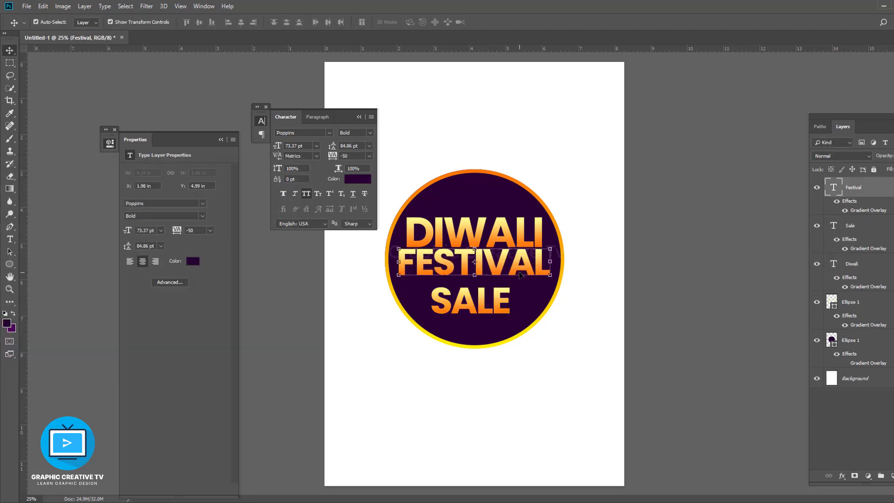
{"action": "left_click_drag", "start_coordinate": [521, 270], "coordinate": [522, 266]}
{"action": "left_click_drag", "start_coordinate": [503, 303], "coordinate": [503, 299]}
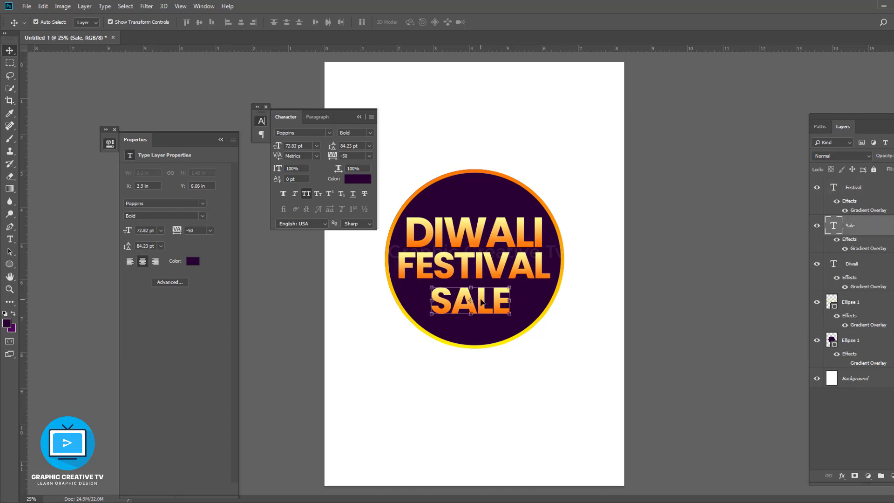
{"action": "left_click", "coordinate": [499, 269]}
{"action": "left_click", "coordinate": [669, 319]}
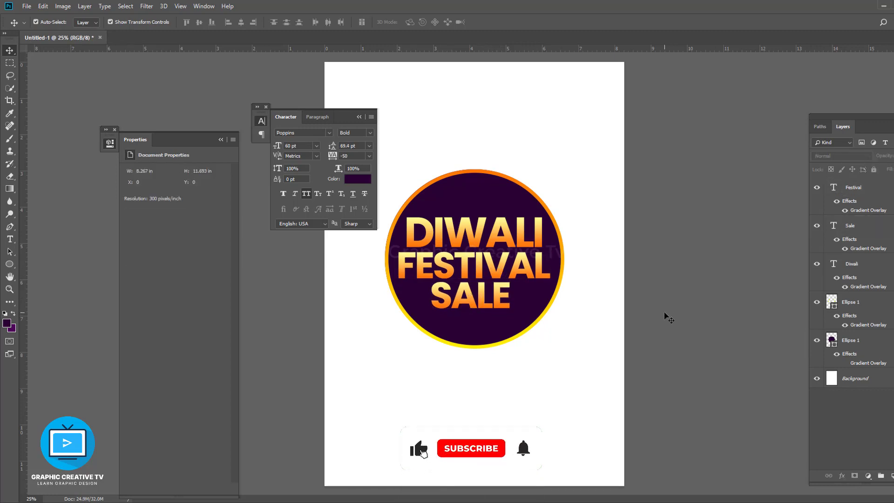
{"action": "key", "text": "ctrl+z"}
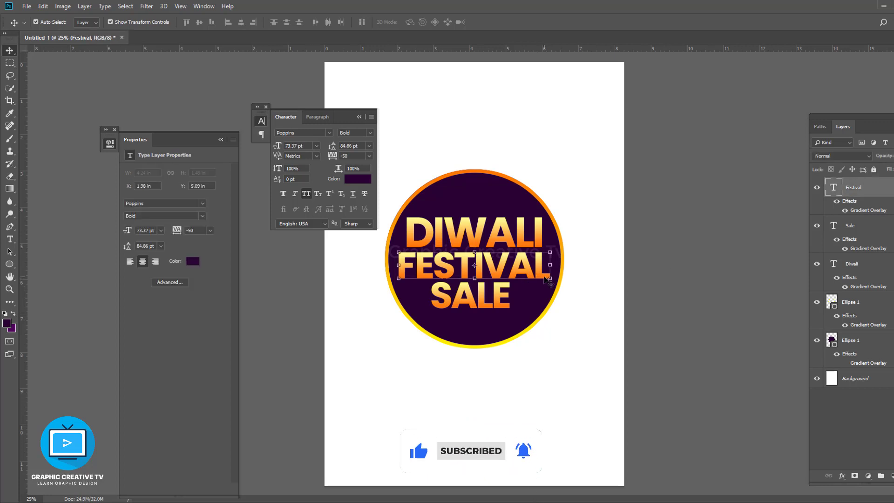
Enlarge FESTIVAL to about 105% so it spans the badge
{"action": "left_click", "coordinate": [280, 252]}
{"action": "key", "text": "ctrl+z"}
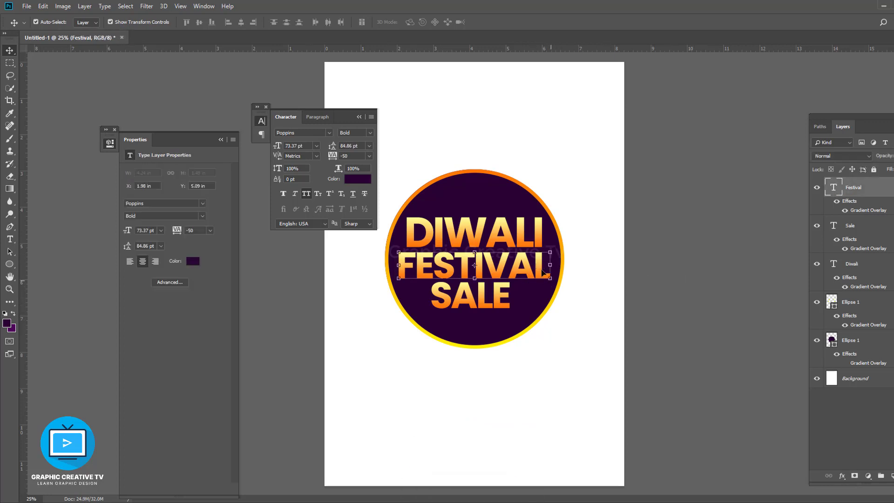
{"action": "key", "text": "ctrl+t"}
{"action": "left_click_drag", "start_coordinate": [550, 247], "coordinate": [554, 243]}
{"action": "key", "text": "Return"}
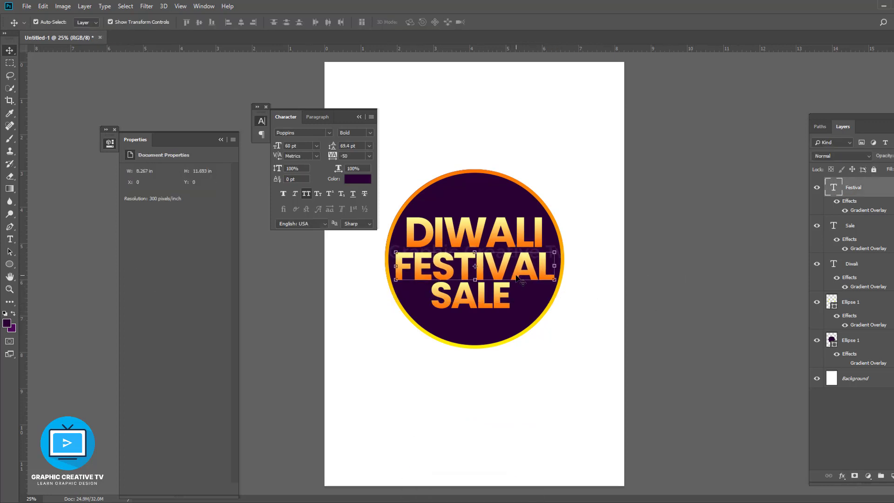
Tighten FESTIVAL's letter spacing to -75, keeping horizontal scale at 100%
{"action": "key", "text": "t"}
{"action": "key", "text": "Return"}
{"action": "left_click", "coordinate": [370, 156]}
{"action": "left_click", "coordinate": [362, 172]}
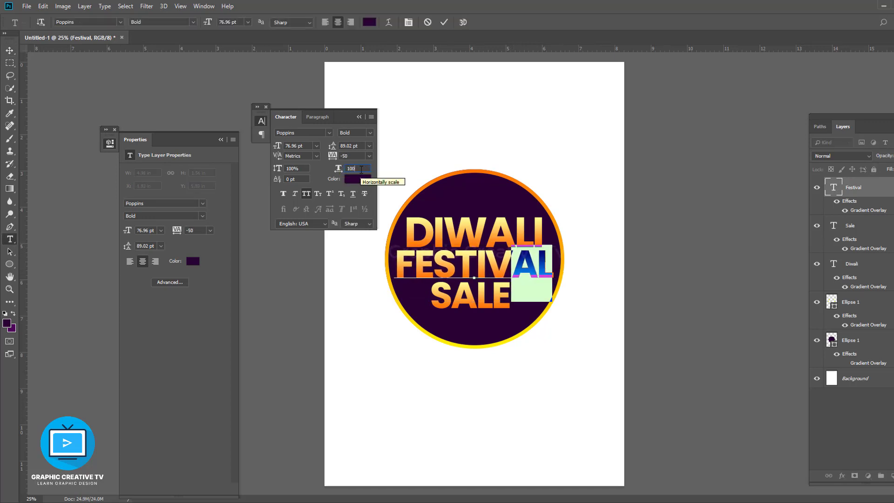
{"action": "key", "text": "Return"}
{"action": "key", "text": "ctrl+Return"}
Try scaling the badge circle, cancel it, and select the purple and gold ring circles
{"action": "key", "text": "v"}
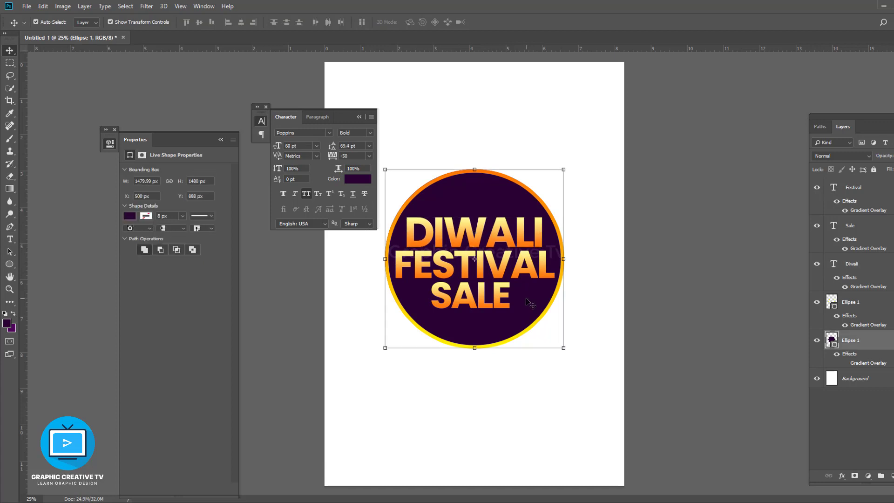
{"action": "left_click", "coordinate": [851, 302]}
{"action": "left_click_drag", "start_coordinate": [565, 349], "coordinate": [562, 346]}
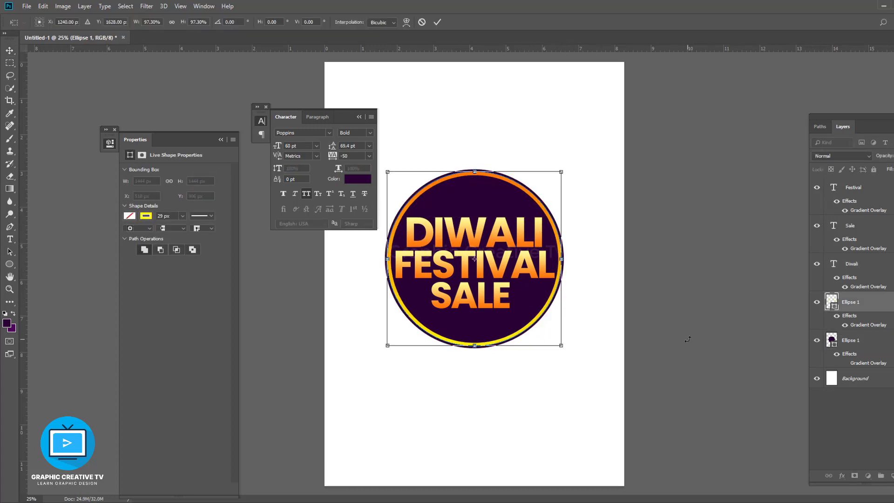
{"action": "key", "text": "Escape"}
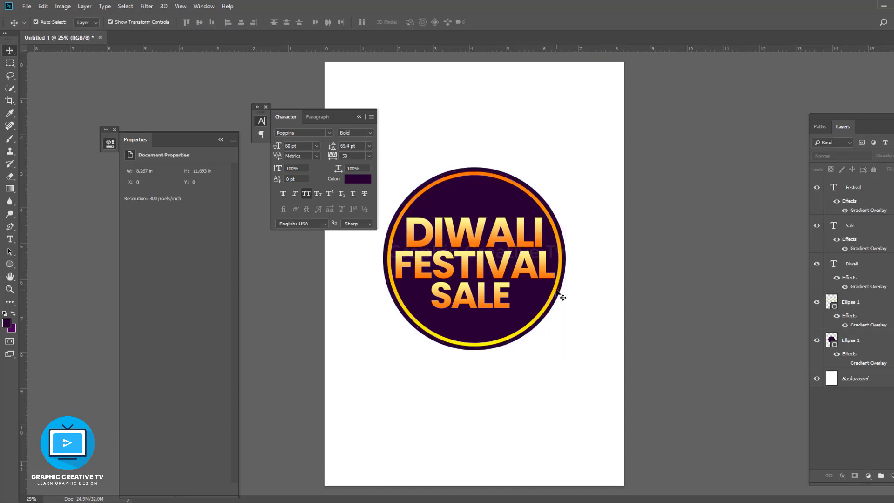
{"action": "left_click", "coordinate": [563, 297]}
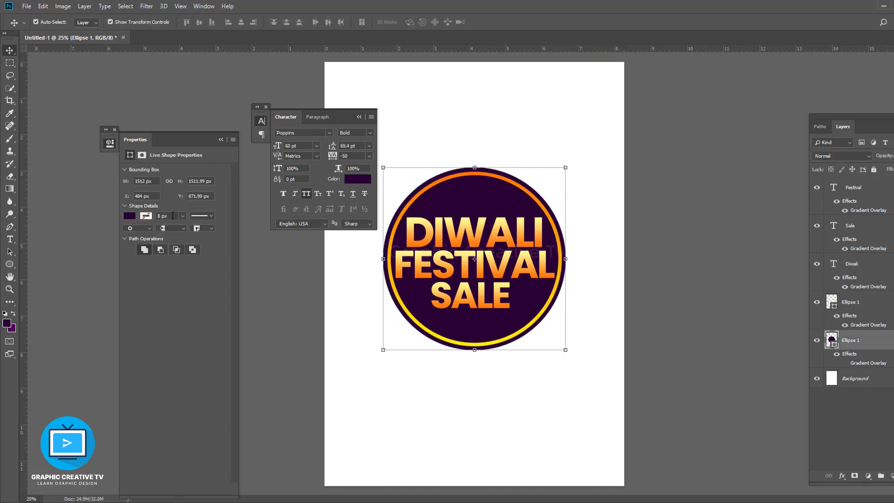
{"action": "left_click", "coordinate": [863, 309]}
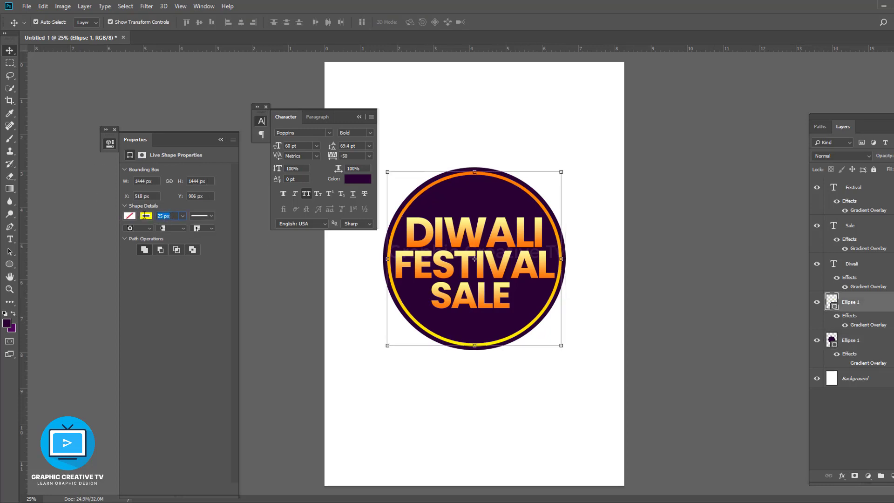
Select and deselect the FESTIVAL, SALE and DIWALI text layers to compare them
{"action": "left_click", "coordinate": [522, 276]}
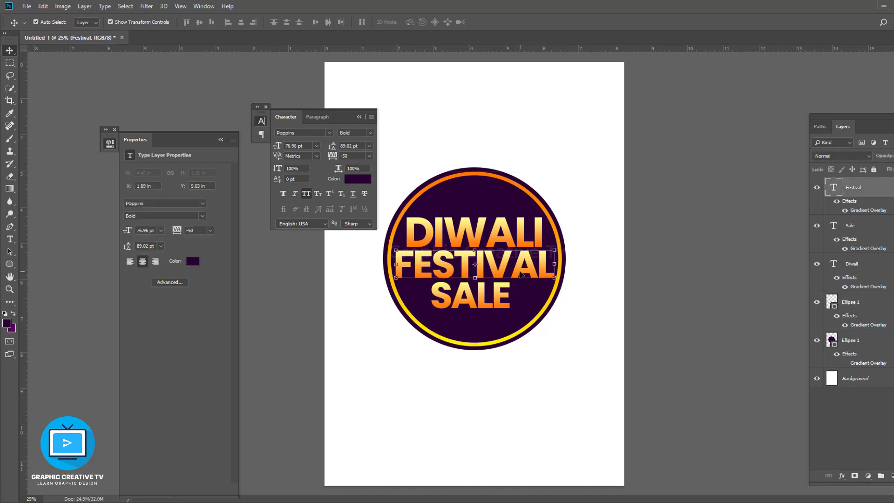
{"action": "left_click", "coordinate": [852, 264], "text": "shift"}
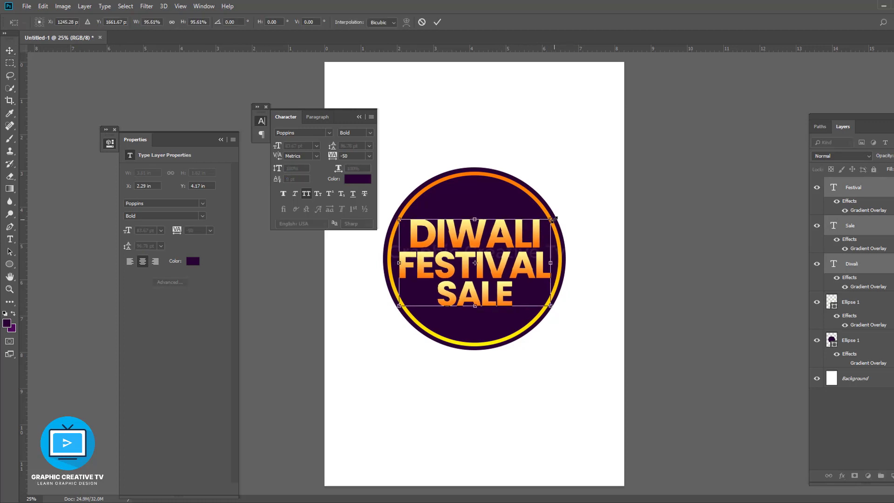
{"action": "left_click", "coordinate": [527, 273]}
{"action": "left_click", "coordinate": [582, 283]}
{"action": "left_click", "coordinate": [522, 265]}
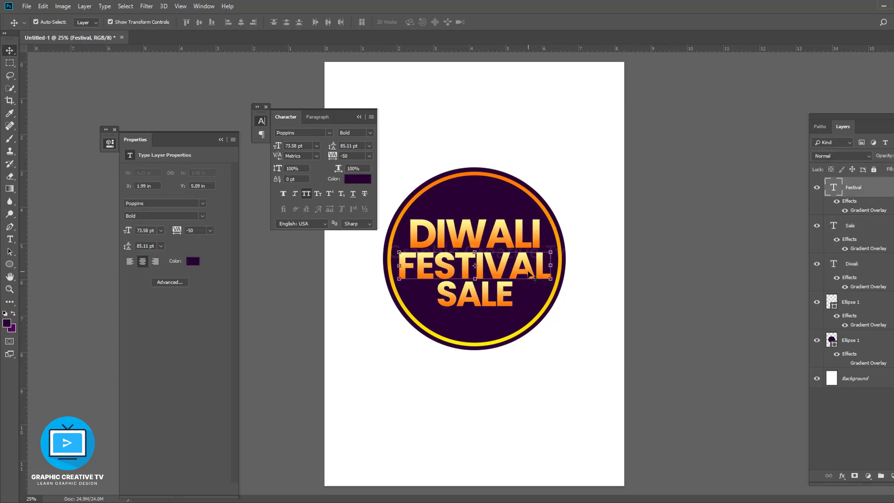
{"action": "left_click", "coordinate": [582, 284]}
Scale the SALE text slightly larger with Free Transform to fit the ring
{"action": "left_click", "coordinate": [475, 294]}
{"action": "key", "text": "ctrl+t"}
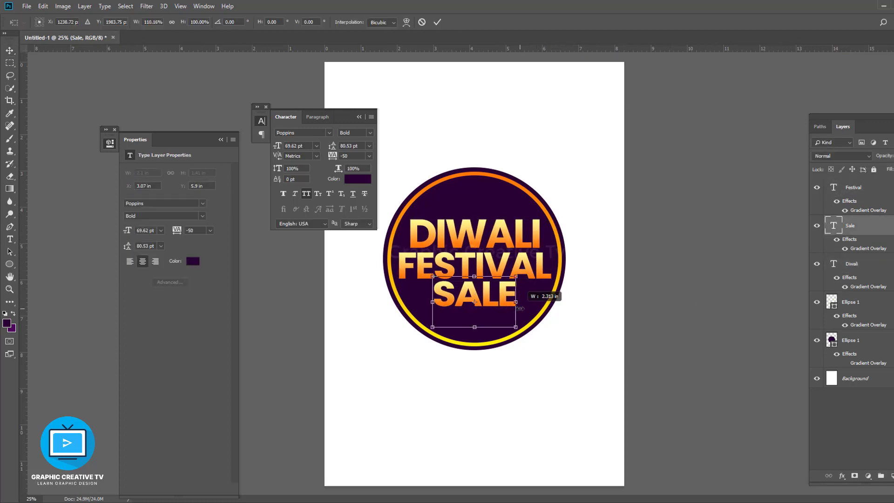
{"action": "left_click_drag", "start_coordinate": [513, 330], "coordinate": [516, 334]}
{"action": "key", "text": "Return"}
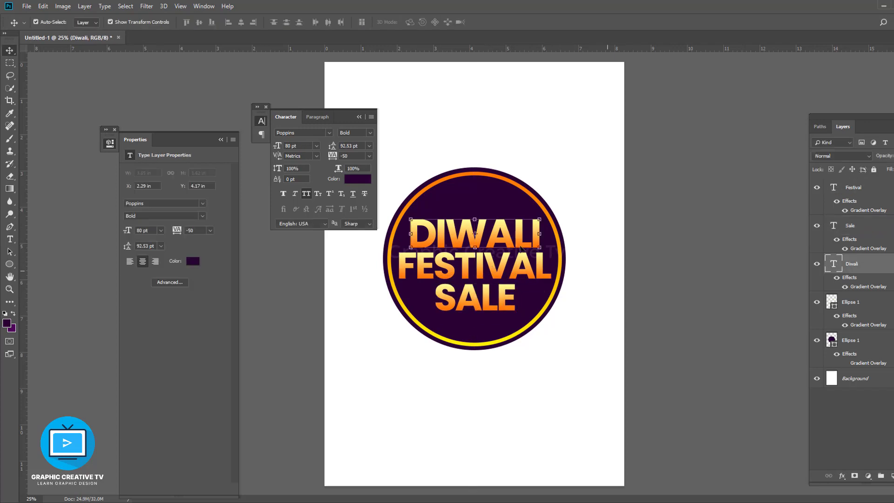
{"action": "left_click", "coordinate": [391, 249]}
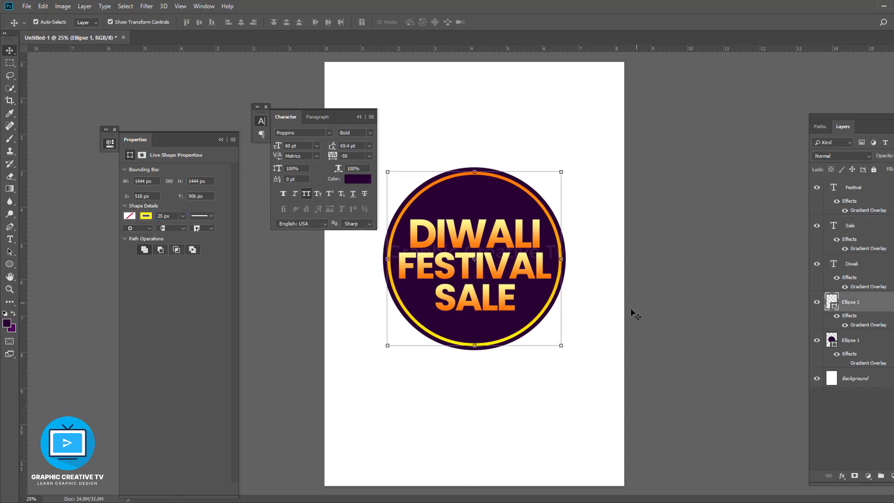
Change the gold ring's stroke type to a dotted line
{"action": "left_click", "coordinate": [202, 216]}
{"action": "left_click", "coordinate": [196, 263]}
{"action": "left_click", "coordinate": [583, 298]}
{"action": "left_click", "coordinate": [501, 234]}
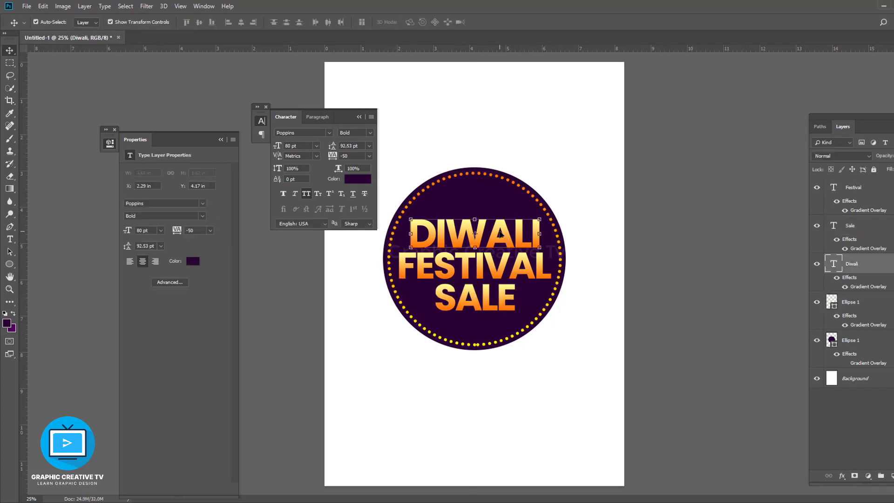
{"action": "left_click", "coordinate": [557, 303]}
{"action": "left_click", "coordinate": [475, 265]}
{"action": "left_click", "coordinate": [612, 279]}
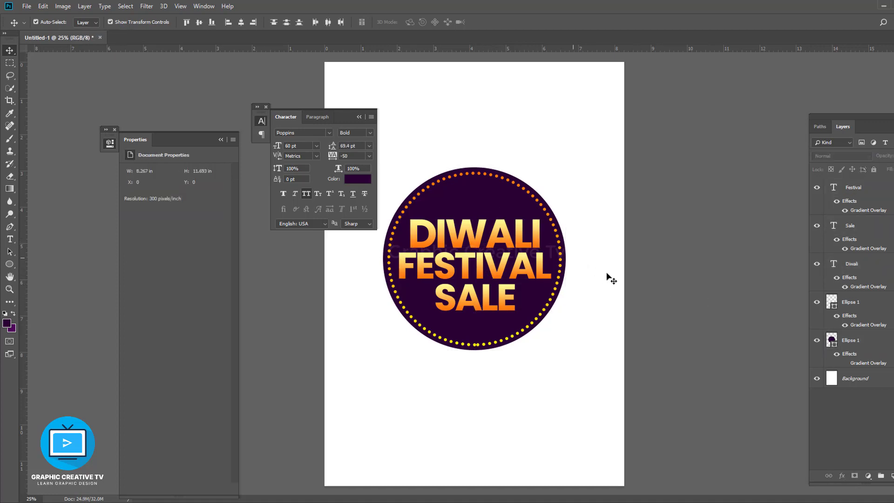
Try a reversed, linear red Gradient Overlay on the purple circle, then hide it
{"action": "left_click", "coordinate": [852, 340]}
{"action": "left_click", "coordinate": [845, 363]}
{"action": "double_click", "coordinate": [859, 363]}
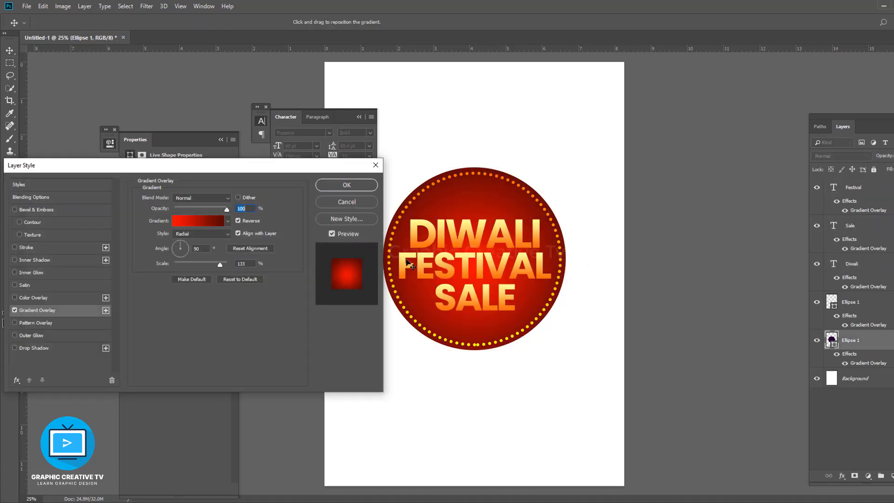
{"action": "left_click", "coordinate": [238, 220]}
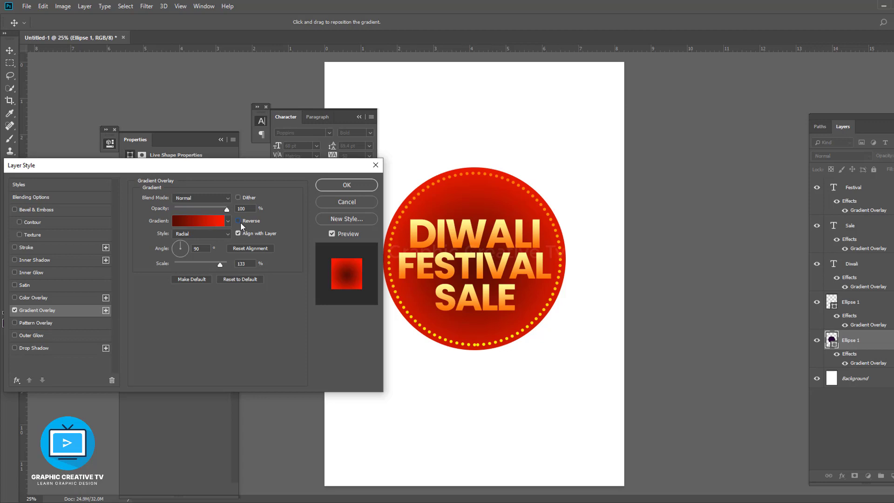
{"action": "left_click", "coordinate": [222, 233]}
{"action": "left_click", "coordinate": [201, 233]}
{"action": "key", "text": "Return"}
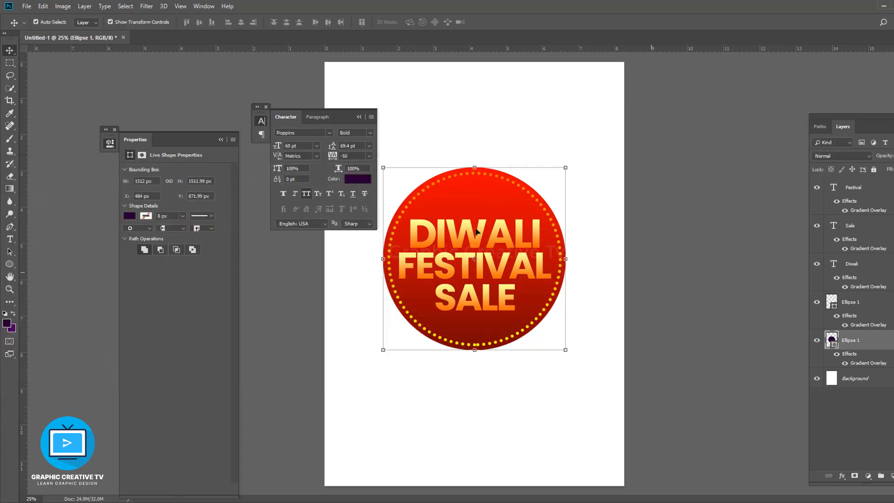
{"action": "left_click", "coordinate": [522, 271]}
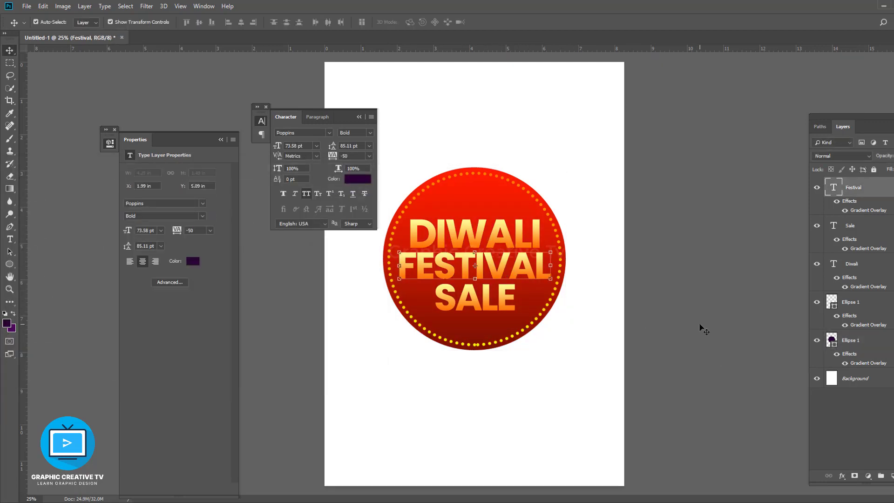
{"action": "left_click", "coordinate": [845, 363]}
{"action": "left_click", "coordinate": [852, 264]}
Give DIWALI a 6 px Orange-Yellow-Orange gradient stroke and copy it to SALE and FESTIVAL
{"action": "left_click", "coordinate": [843, 477]}
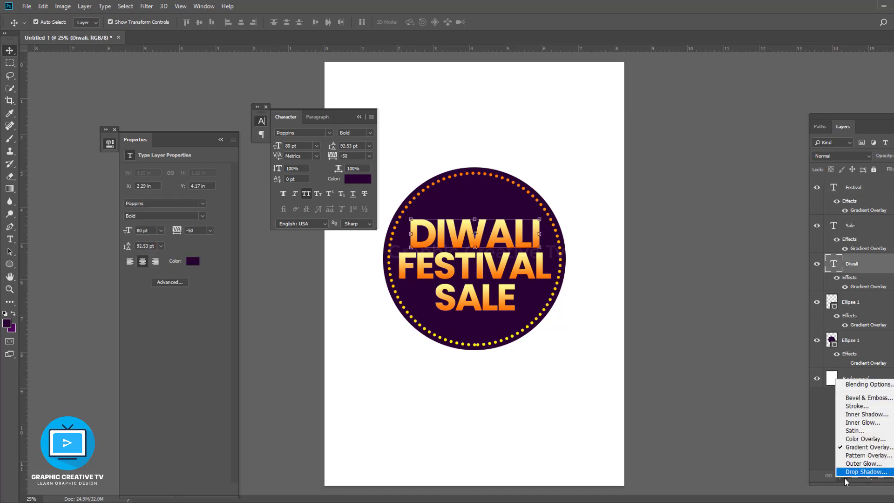
{"action": "left_click", "coordinate": [857, 406]}
{"action": "left_click", "coordinate": [176, 271]}
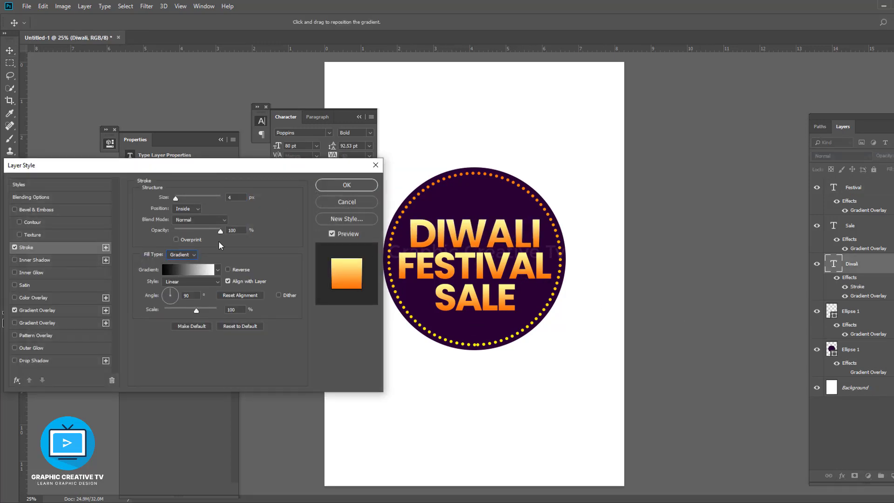
{"action": "left_click", "coordinate": [189, 270]}
{"action": "left_click", "coordinate": [788, 200]}
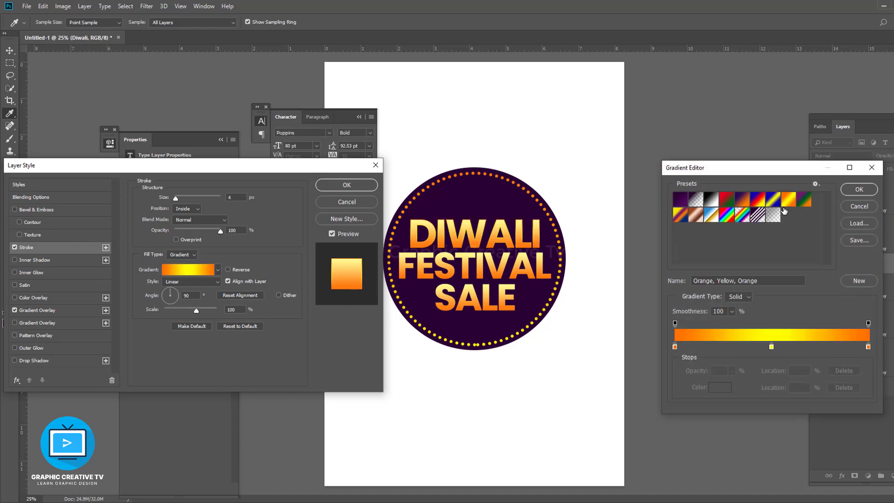
{"action": "left_click", "coordinate": [858, 190]}
{"action": "left_click_drag", "start_coordinate": [176, 198], "coordinate": [178, 200]}
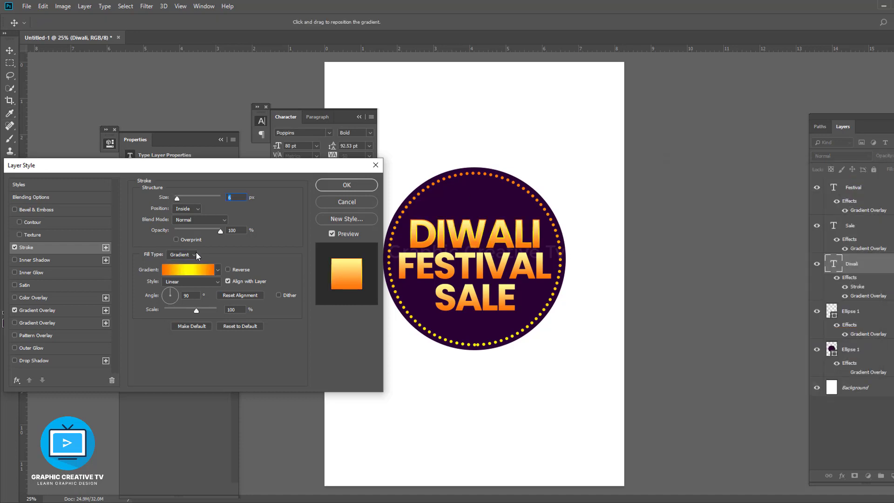
{"action": "key", "text": "Return"}
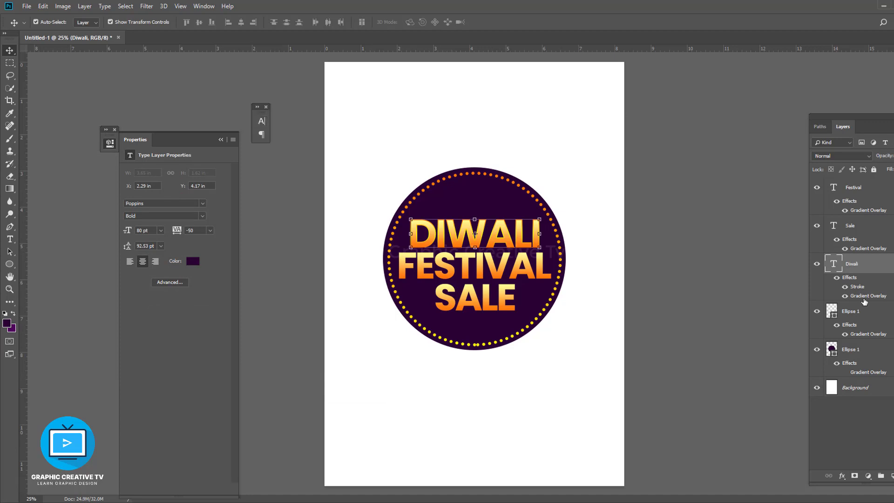
{"action": "left_click_drag", "start_coordinate": [857, 286], "coordinate": [849, 211]}
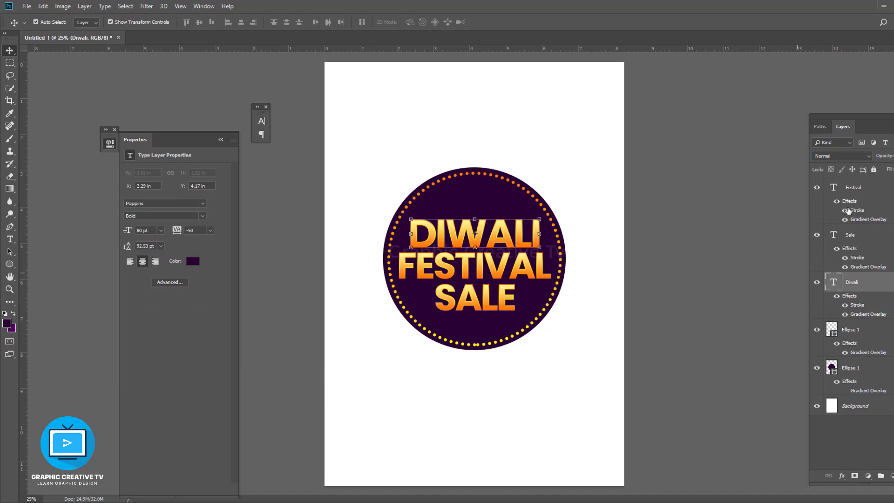
{"action": "left_click", "coordinate": [567, 274]}
Duplicate the purple circle and the dotted ring, rotating the ring copy so dots interleave
{"action": "key", "text": "ctrl+j"}
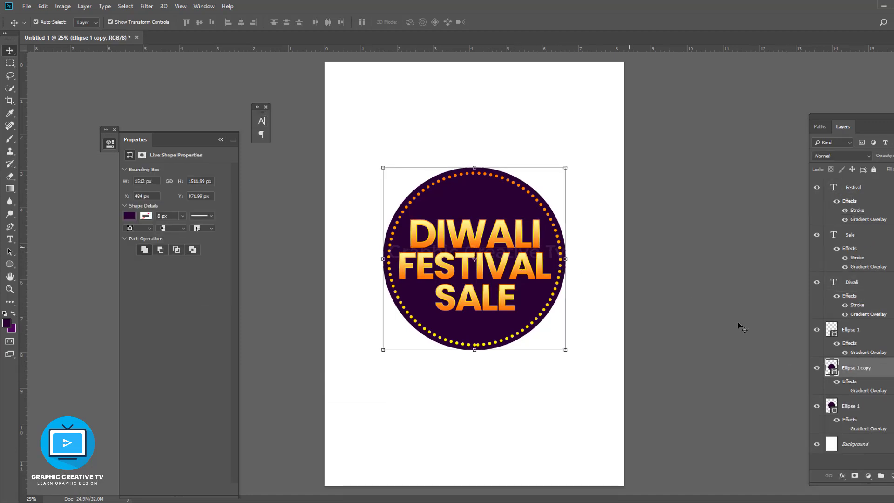
{"action": "left_click_drag", "start_coordinate": [565, 166], "coordinate": [572, 160]}
{"action": "key", "text": "Escape"}
{"action": "left_click", "coordinate": [849, 332]}
{"action": "key", "text": "ctrl+j"}
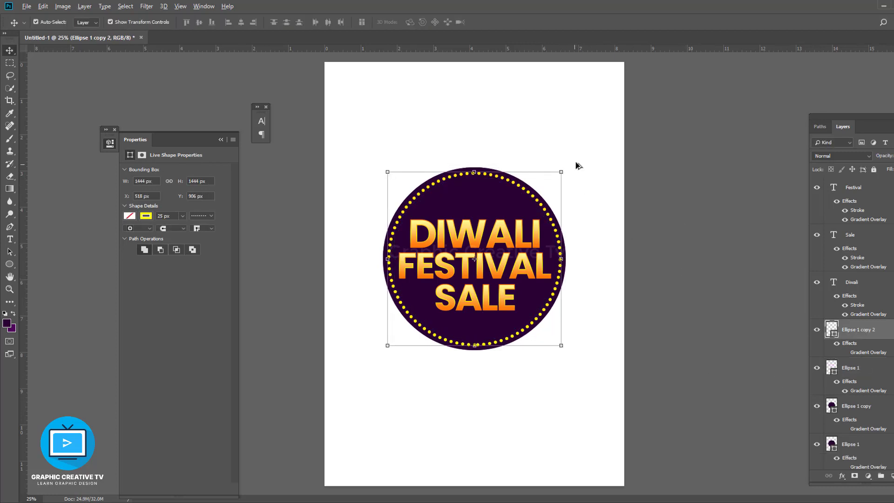
{"action": "left_click_drag", "start_coordinate": [577, 166], "coordinate": [588, 183]}
{"action": "key", "text": "Return"}
{"action": "left_click", "coordinate": [270, 226]}
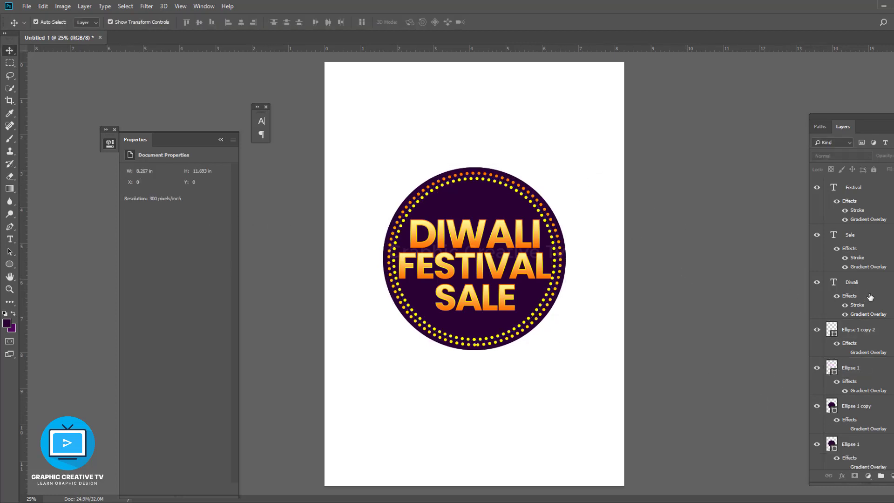
Set the ring copy's stroke width to 1 px for a thin inner line
{"action": "left_click", "coordinate": [553, 280]}
{"action": "left_click", "coordinate": [202, 216]}
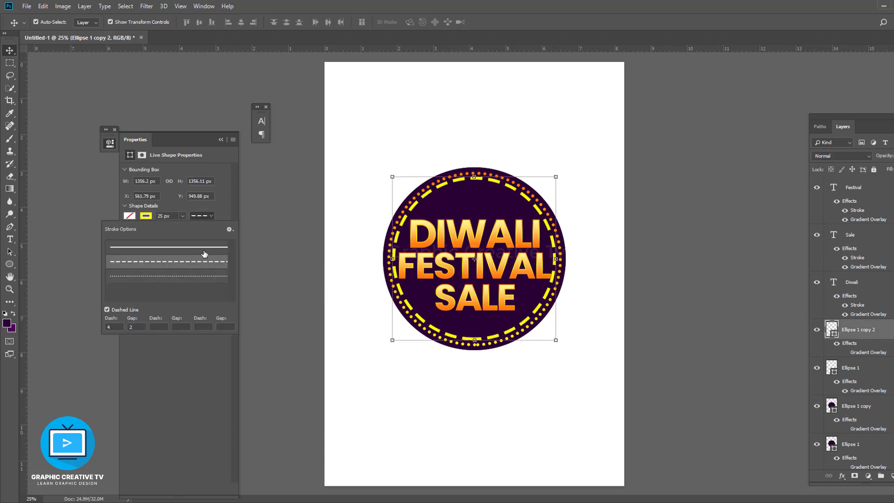
{"action": "left_click", "coordinate": [168, 247]}
{"action": "key", "text": "Escape"}
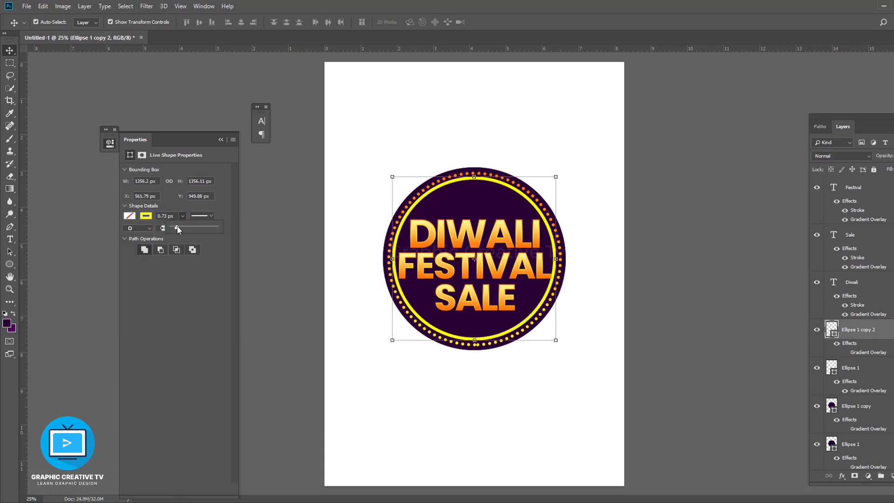
{"action": "left_click", "coordinate": [168, 215]}
{"action": "type", "text": "1"}
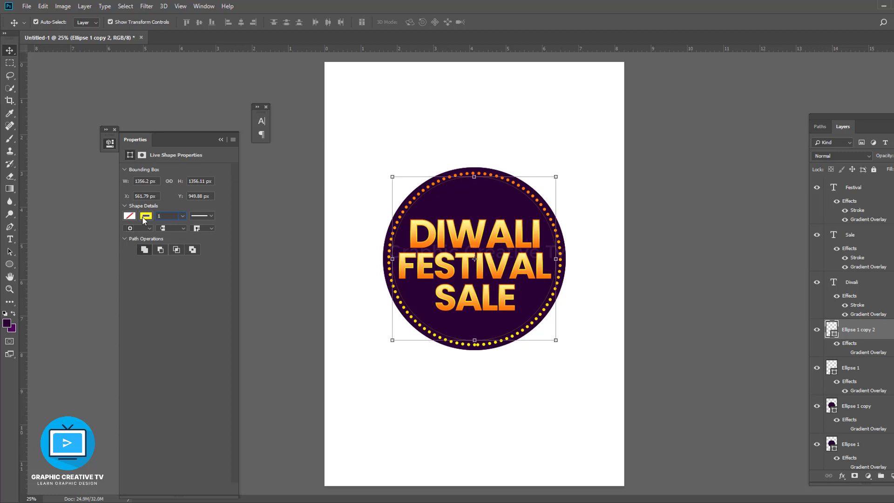
{"action": "left_click", "coordinate": [491, 254]}
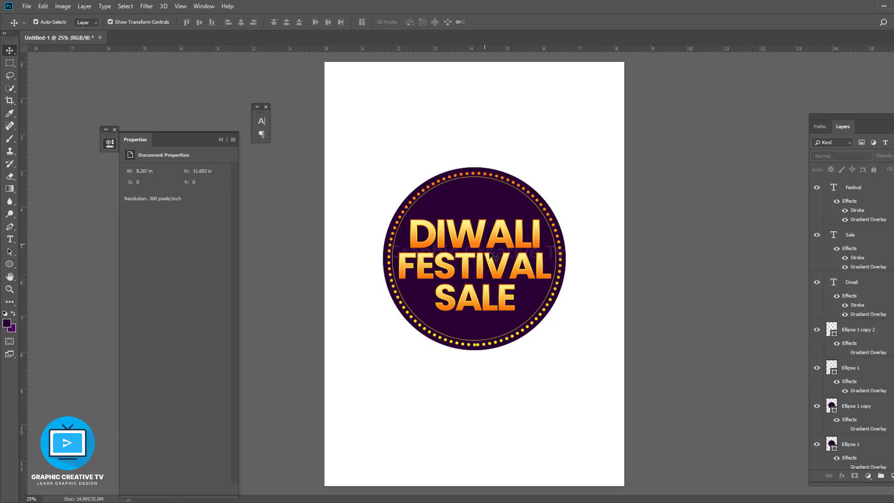
Set SALE and FESTIVAL to the matching 77.9 pt font size
{"action": "left_click", "coordinate": [531, 260]}
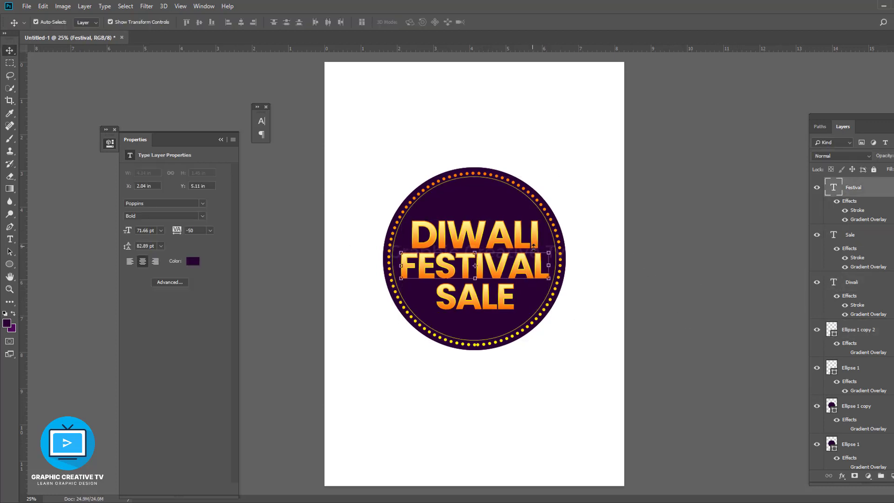
{"action": "left_click", "coordinate": [531, 240], "text": "shift"}
{"action": "left_click", "coordinate": [489, 301], "text": "shift"}
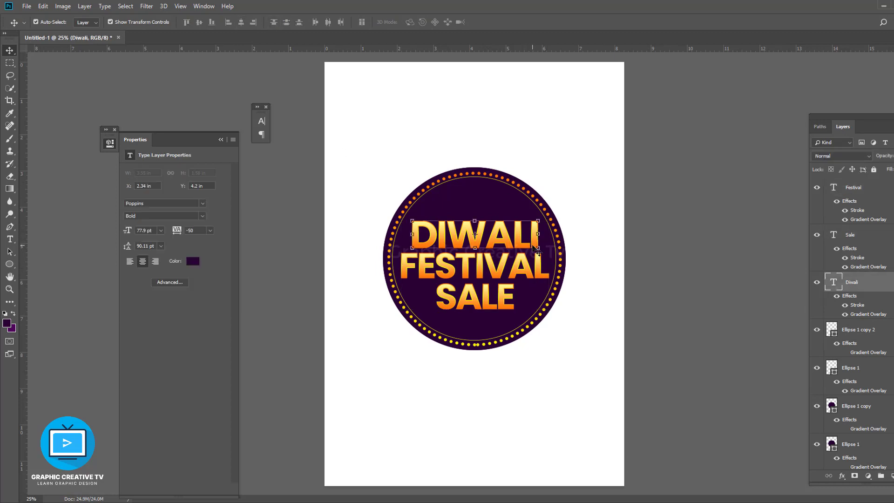
{"action": "left_click", "coordinate": [499, 246]}
{"action": "left_click", "coordinate": [497, 300]}
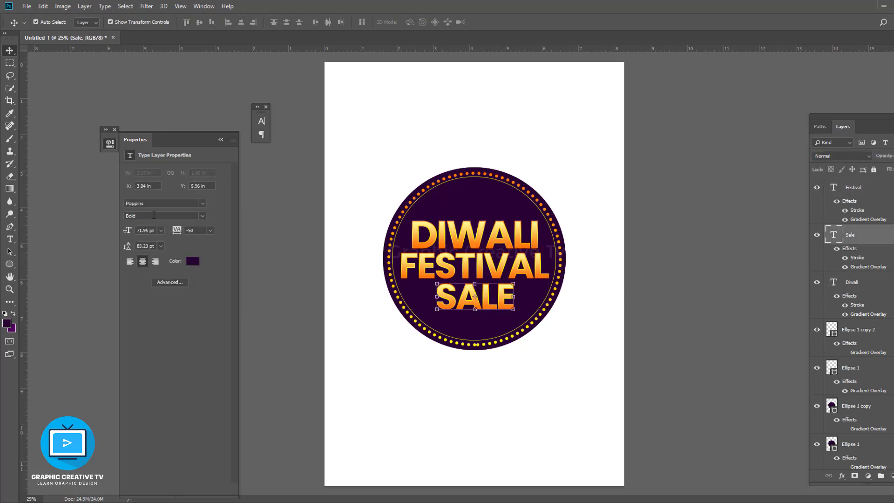
{"action": "type", "text": "77.9"}
{"action": "key", "text": "Return"}
{"action": "left_click", "coordinate": [459, 267]}
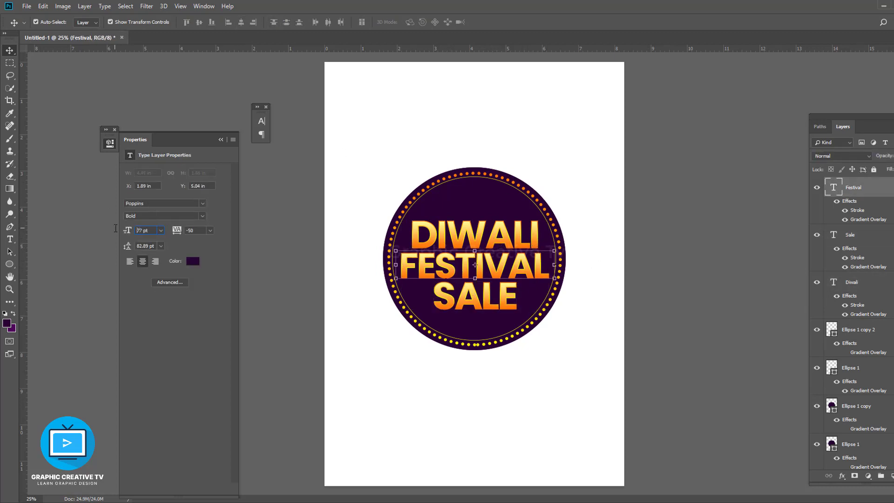
{"action": "left_click", "coordinate": [475, 235]}
{"action": "left_click", "coordinate": [517, 268]}
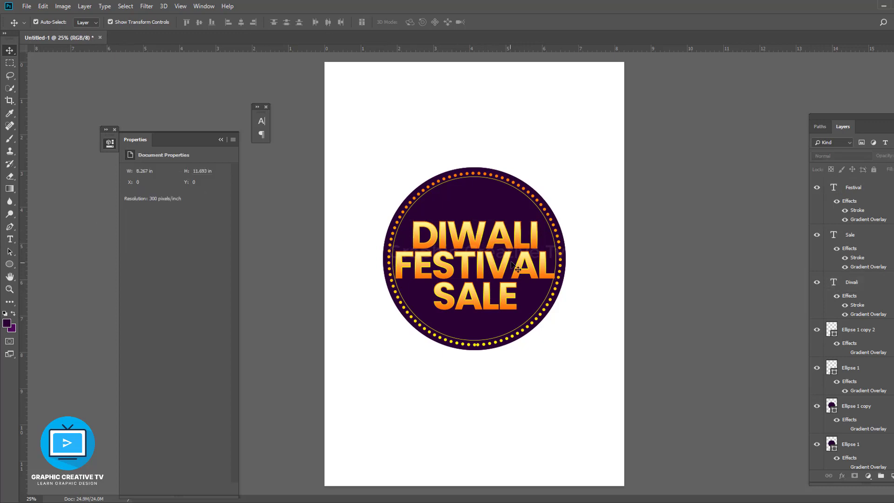
Scale the three badge circles up slightly with Free Transform
{"action": "left_click", "coordinate": [564, 261]}
{"action": "left_click", "coordinate": [859, 329]}
{"action": "left_click", "coordinate": [862, 444], "text": "shift"}
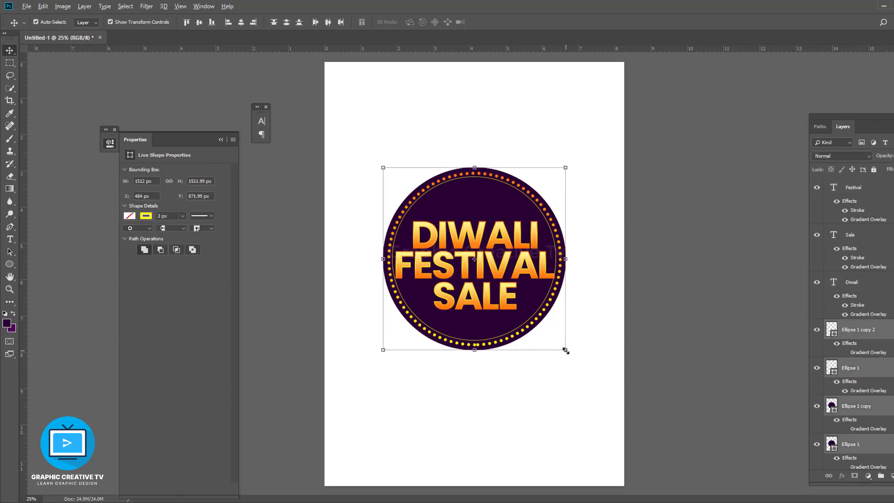
{"action": "left_click_drag", "start_coordinate": [566, 351], "coordinate": [571, 355]}
{"action": "key", "text": "Return"}
Centre the DIWALI, FESTIVAL and SALE text lines on each other
{"action": "left_click", "coordinate": [493, 238]}
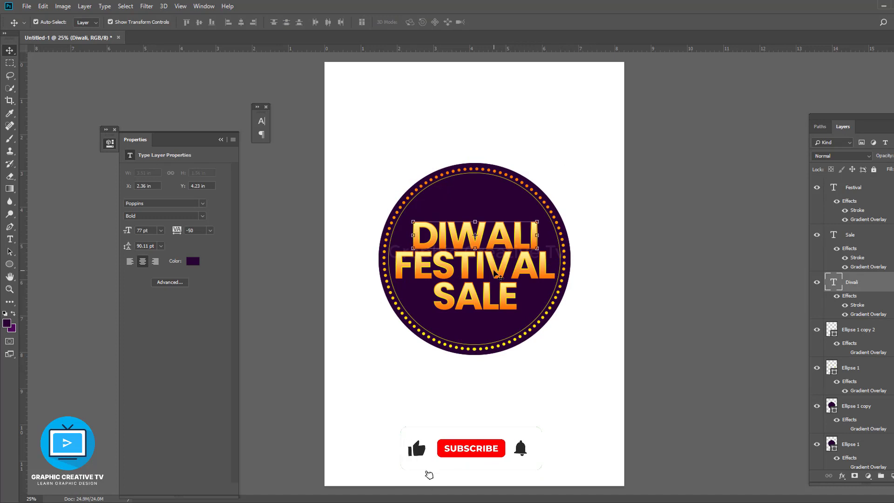
{"action": "left_click", "coordinate": [853, 187], "text": "ctrl"}
{"action": "left_click", "coordinate": [850, 235], "text": "ctrl"}
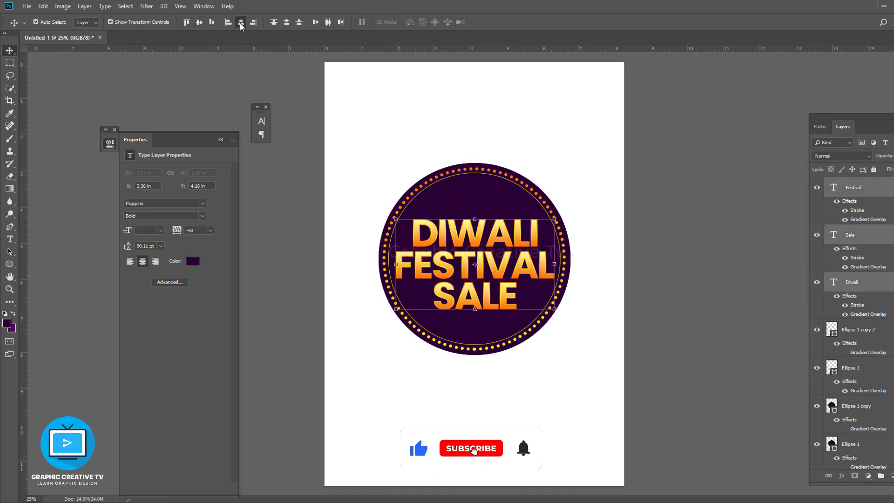
{"action": "left_click", "coordinate": [695, 254]}
{"action": "left_click", "coordinate": [852, 433]}
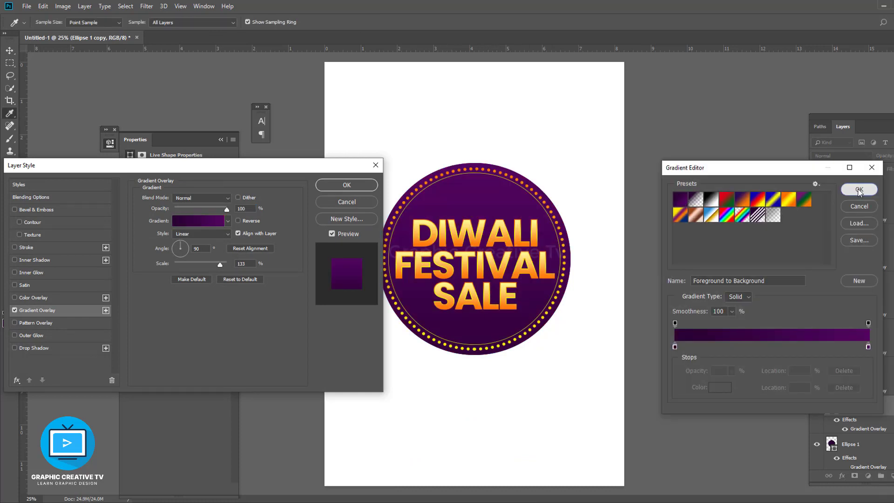
Confirm the purple gradient on the badge and set FESTIVAL to Poppins ExtraBold
{"action": "left_click", "coordinate": [859, 190]}
{"action": "key", "text": "Return"}
{"action": "left_click", "coordinate": [475, 296]}
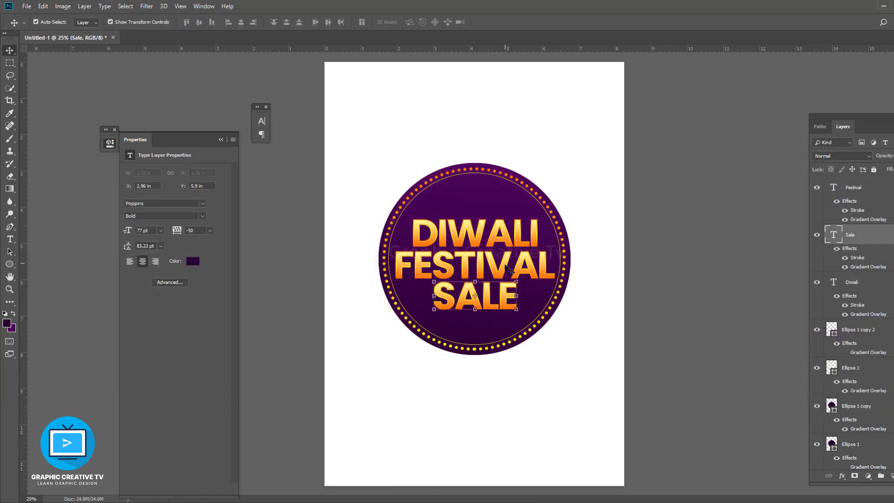
{"action": "left_click", "coordinate": [511, 268]}
{"action": "left_click", "coordinate": [203, 217]}
{"action": "left_click", "coordinate": [150, 352]}
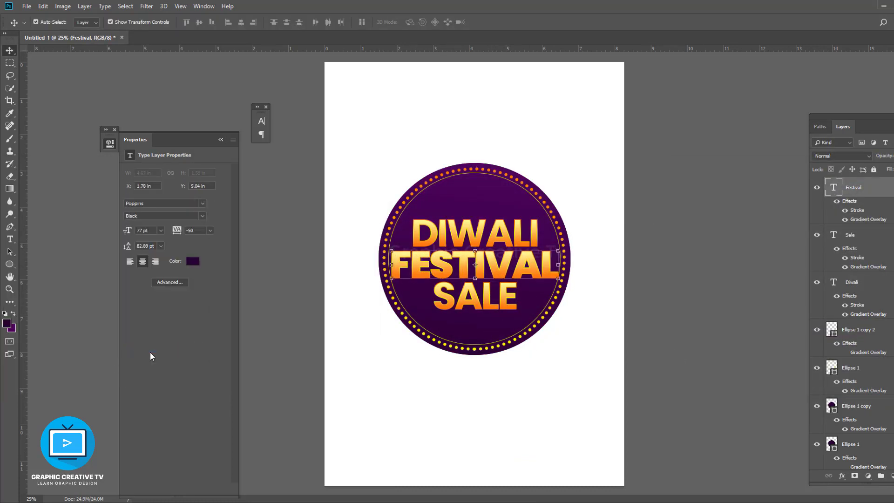
{"action": "left_click", "coordinate": [203, 216]}
{"action": "left_click", "coordinate": [155, 334]}
Set DIWALI and SALE to Poppins ExtraBold
{"action": "left_click", "coordinate": [483, 244]}
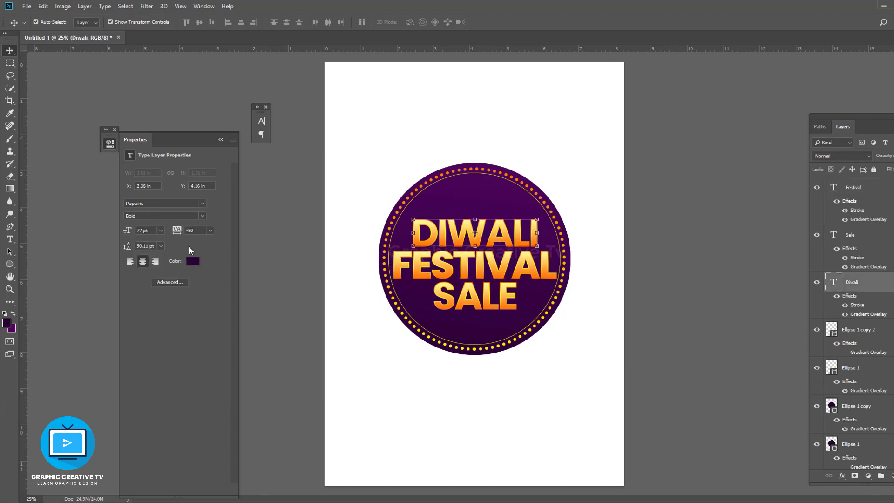
{"action": "left_click", "coordinate": [203, 216]}
{"action": "left_click", "coordinate": [144, 334]}
{"action": "left_click", "coordinate": [475, 296]}
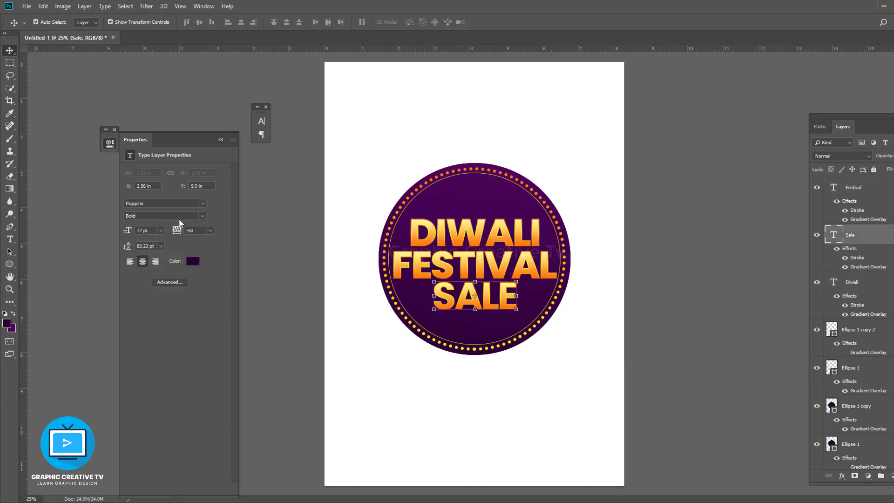
{"action": "left_click", "coordinate": [202, 217]}
{"action": "left_click", "coordinate": [159, 334]}
Try ExtraBold Italic on all three lines and nudge SALE slightly down
{"action": "left_click", "coordinate": [853, 187], "text": "ctrl"}
{"action": "left_click", "coordinate": [852, 282], "text": "ctrl"}
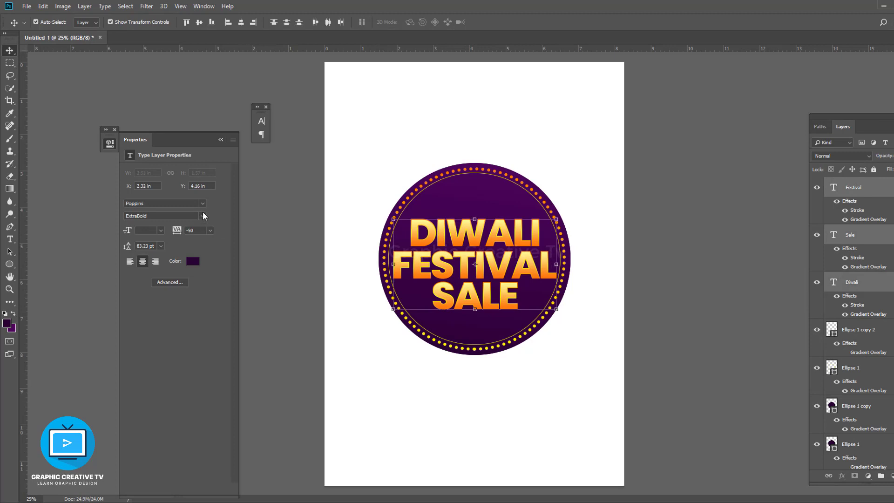
{"action": "left_click", "coordinate": [203, 216]}
{"action": "left_click", "coordinate": [150, 341]}
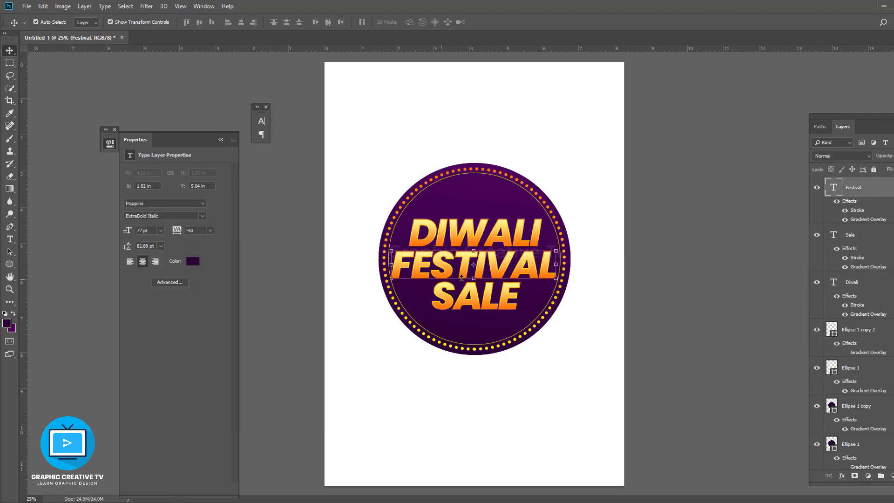
{"action": "left_click", "coordinate": [484, 306]}
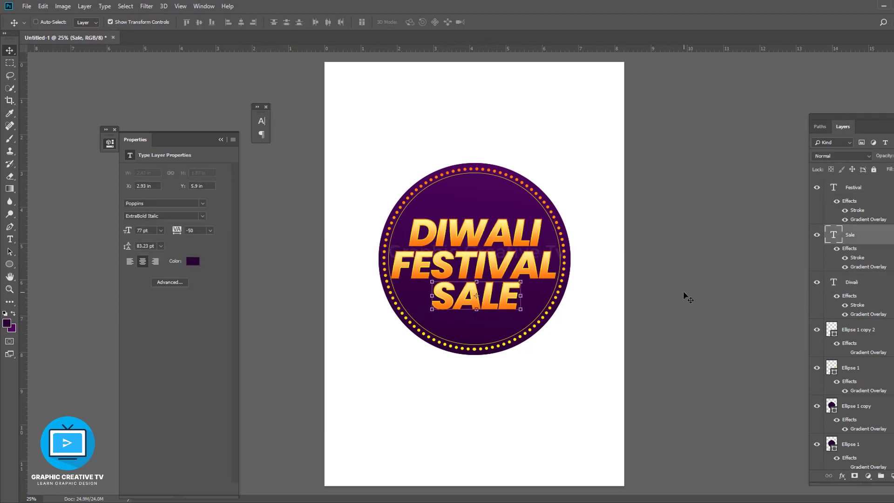
{"action": "left_click_drag", "start_coordinate": [477, 295], "coordinate": [476, 296]}
Switch the three text lines back to upright ExtraBold
{"action": "left_click", "coordinate": [465, 265], "text": "shift"}
{"action": "left_click", "coordinate": [466, 233], "text": "shift"}
{"action": "left_click", "coordinate": [202, 216]}
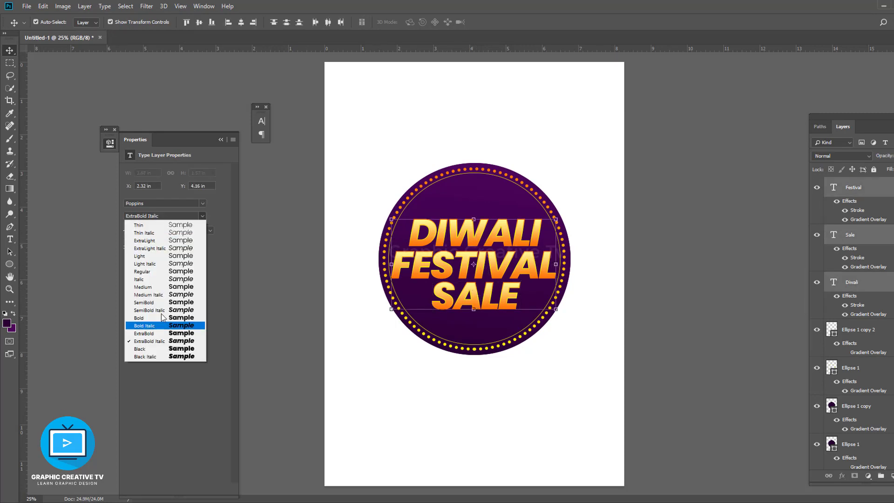
{"action": "left_click", "coordinate": [159, 333]}
{"action": "left_click", "coordinate": [529, 264]}
Scale the three text lines together down to about 96%
{"action": "left_click", "coordinate": [475, 295], "text": "shift"}
{"action": "left_click", "coordinate": [476, 233], "text": "shift"}
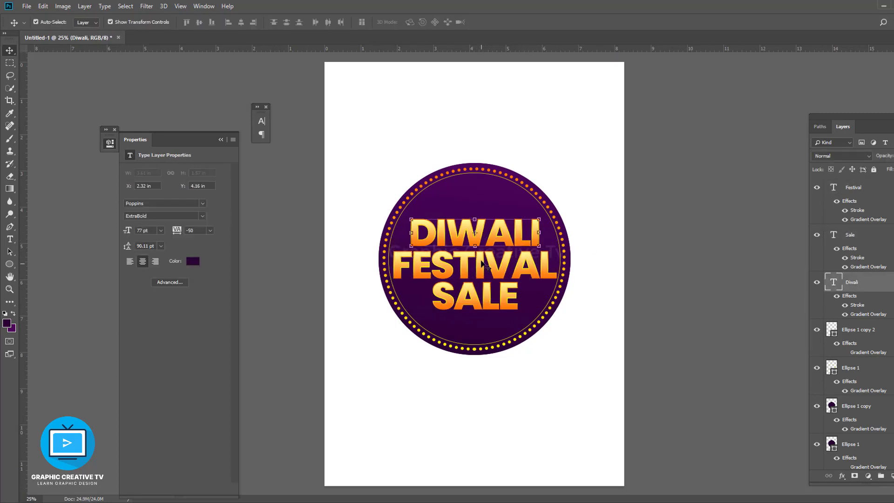
{"action": "key", "text": "ctrl+t"}
{"action": "left_click_drag", "start_coordinate": [556, 312], "coordinate": [553, 308]}
{"action": "key", "text": "Return"}
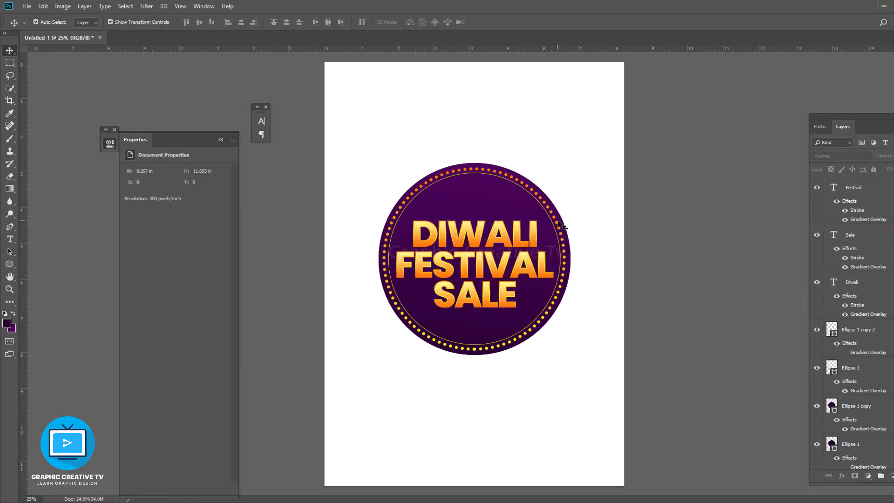
Enlarge the outer ring circle to about 101%
{"action": "left_click", "coordinate": [562, 225]}
{"action": "key", "text": "ctrl+t"}
{"action": "left_click_drag", "start_coordinate": [567, 167], "coordinate": [569, 165]}
{"action": "key", "text": "Return"}
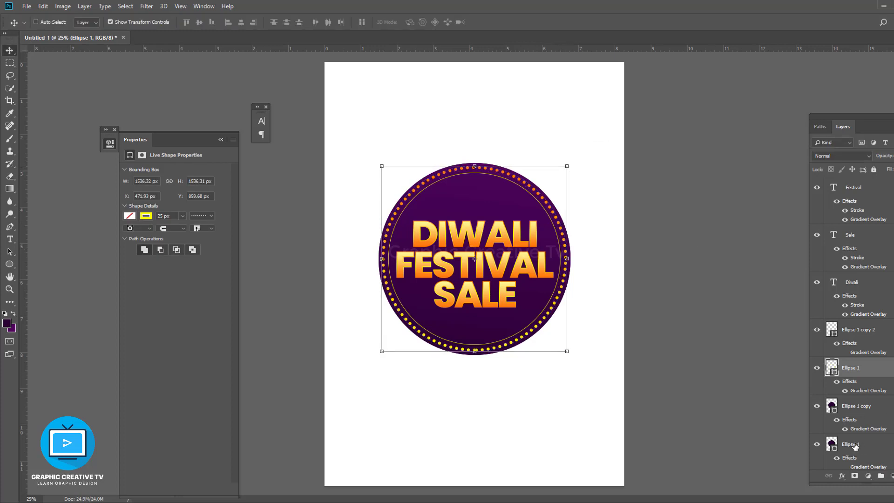
Centre the purple badge circle and base circle on each other
{"action": "scroll", "coordinate": [856, 424], "scroll_direction": "down", "scroll_amount": 2}
{"action": "left_click", "coordinate": [852, 422], "text": "ctrl"}
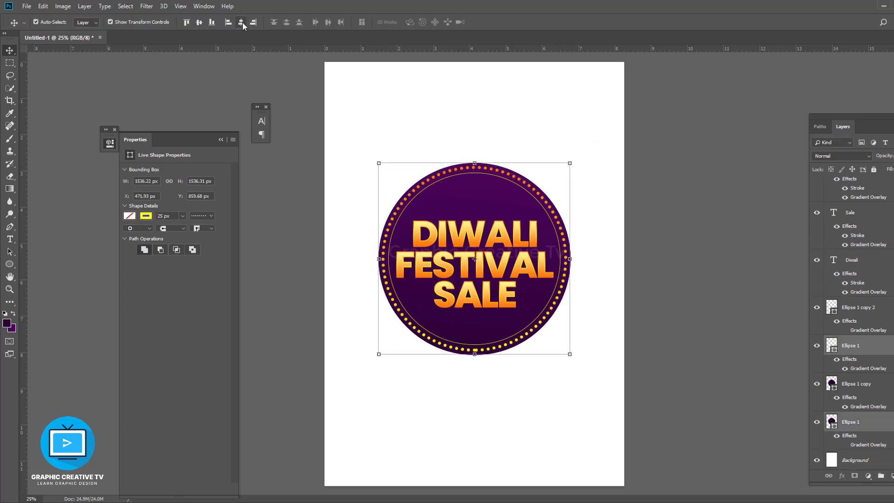
{"action": "left_click", "coordinate": [709, 296]}
{"action": "left_click", "coordinate": [853, 384]}
{"action": "left_click", "coordinate": [852, 422], "text": "ctrl"}
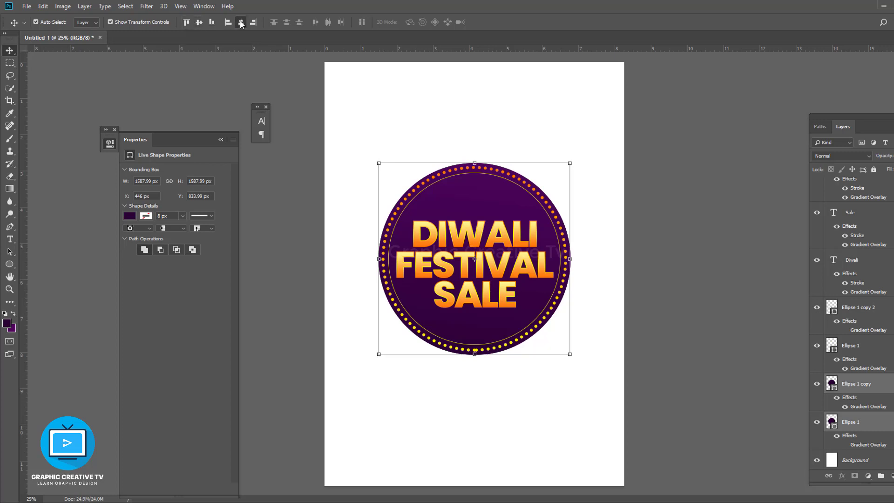
{"action": "left_click", "coordinate": [853, 259]}
{"action": "left_click", "coordinate": [842, 156]}
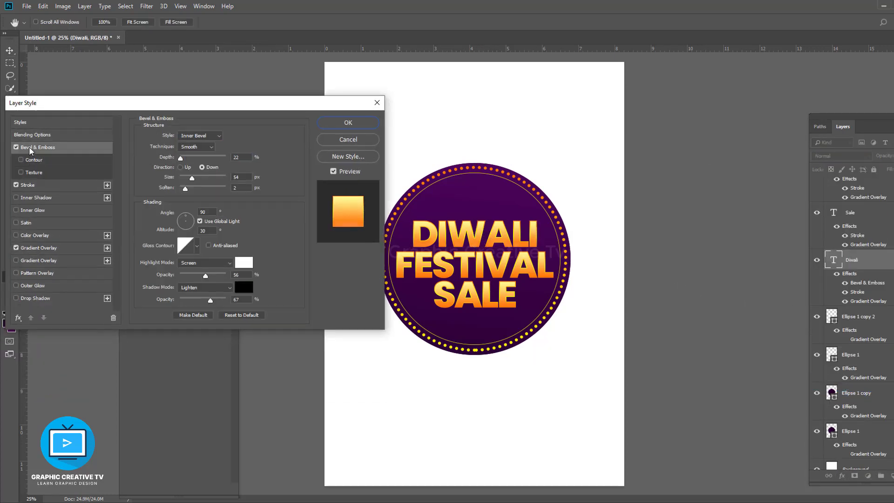
Deepen the DIWALI text's bevel and set its highlight colour to yellow
{"action": "mouse_move", "coordinate": [181, 157]}
{"action": "left_mouse_down"}
{"action": "mouse_move", "coordinate": [194, 158]}
{"action": "mouse_move", "coordinate": [183, 159]}
{"action": "mouse_move", "coordinate": [199, 179]}
{"action": "mouse_move", "coordinate": [185, 178]}
{"action": "mouse_move", "coordinate": [210, 158]}
{"action": "mouse_move", "coordinate": [191, 178]}
{"action": "left_mouse_up"}
{"action": "left_click", "coordinate": [200, 135]}
{"action": "left_click", "coordinate": [200, 135]}
{"action": "left_click_drag", "start_coordinate": [210, 158], "coordinate": [212, 158]}
{"action": "left_click", "coordinate": [243, 263]}
{"action": "left_click", "coordinate": [504, 342]}
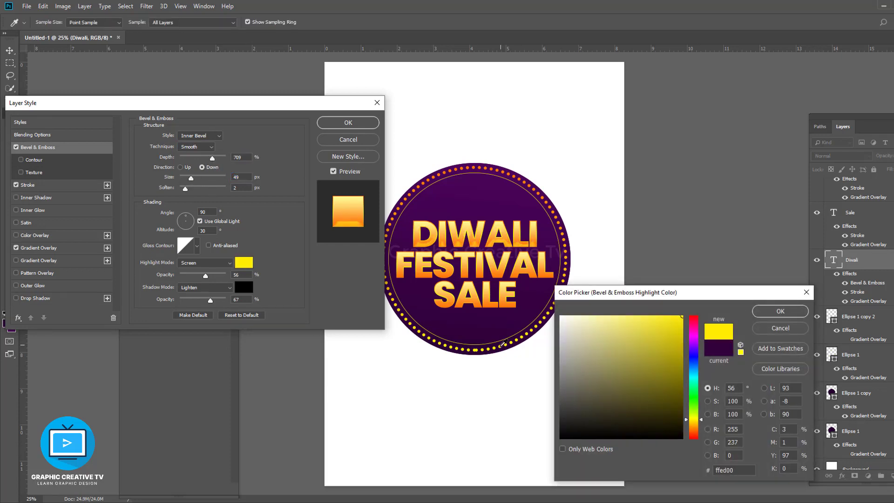
{"action": "left_click", "coordinate": [777, 312]}
Adjust the bevel angle and shadow opacity, then switch to a shallower, softer outer bevel
{"action": "left_click_drag", "start_coordinate": [186, 222], "coordinate": [191, 223]}
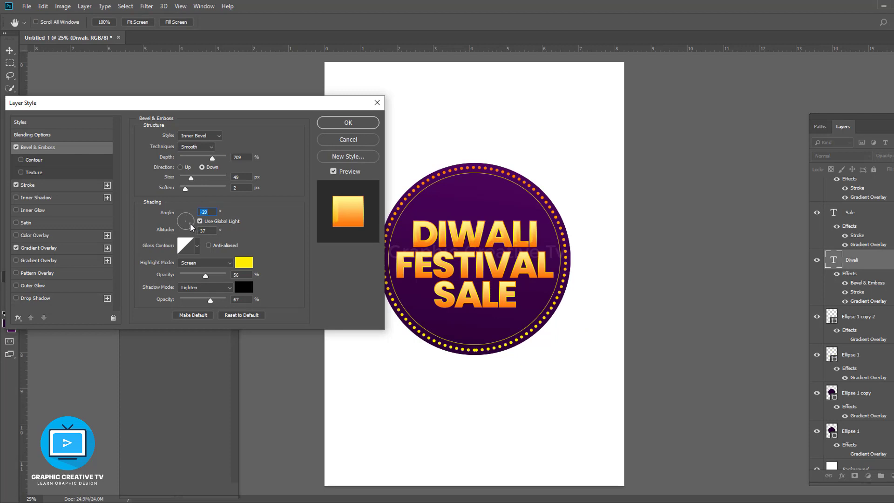
{"action": "mouse_move", "coordinate": [191, 178]}
{"action": "left_mouse_down"}
{"action": "mouse_move", "coordinate": [200, 178]}
{"action": "mouse_move", "coordinate": [206, 158]}
{"action": "left_mouse_up"}
{"action": "left_click_drag", "start_coordinate": [211, 300], "coordinate": [216, 300]}
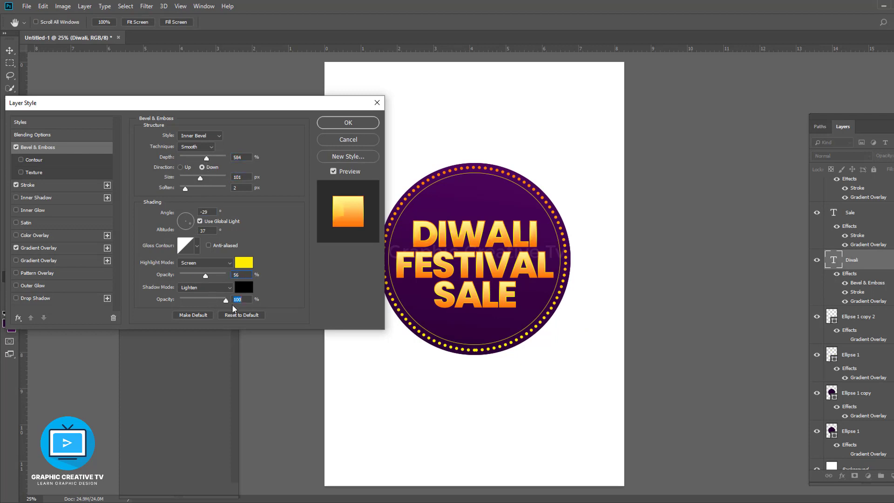
{"action": "left_click", "coordinate": [199, 136]}
{"action": "left_click", "coordinate": [193, 135]}
{"action": "mouse_move", "coordinate": [206, 158]}
{"action": "left_mouse_down"}
{"action": "mouse_move", "coordinate": [177, 158]}
{"action": "mouse_move", "coordinate": [186, 178]}
{"action": "left_mouse_up"}
{"action": "left_click_drag", "start_coordinate": [186, 221], "coordinate": [181, 158]}
{"action": "left_click", "coordinate": [243, 262]}
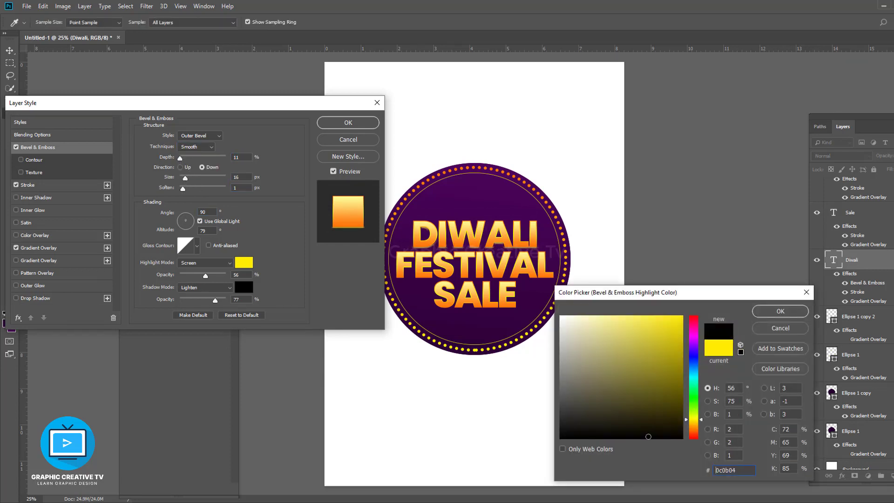
{"action": "left_click", "coordinate": [777, 314]}
{"action": "left_click", "coordinate": [205, 263]}
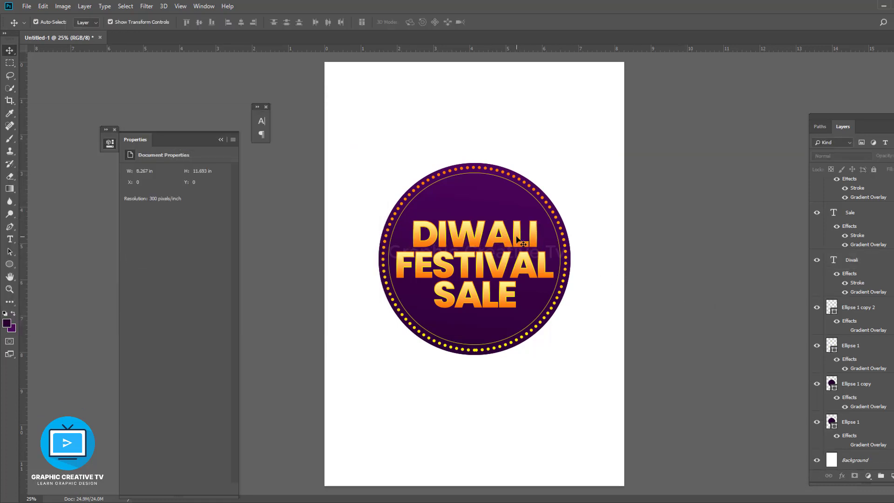
Try a second stroke on the Diwali text, then cancel the Layer Style dialog
{"action": "double_click", "coordinate": [857, 282]}
{"action": "left_click", "coordinate": [108, 185]}
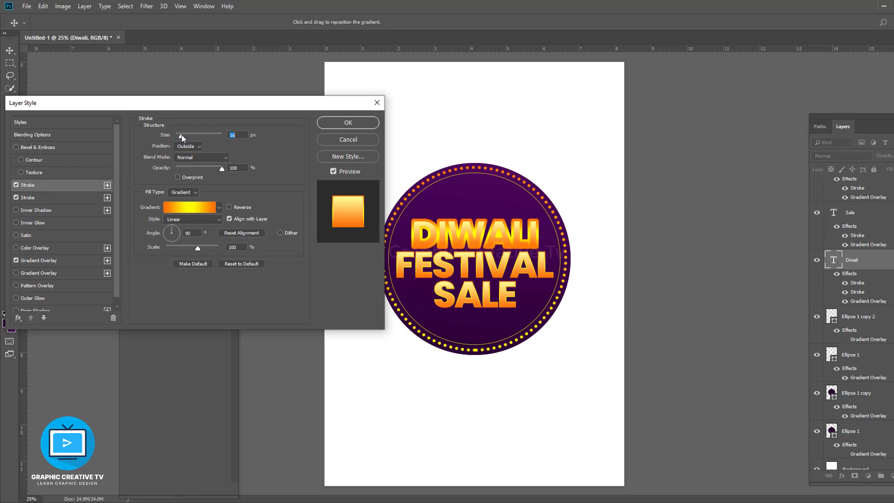
{"action": "key", "text": "Escape"}
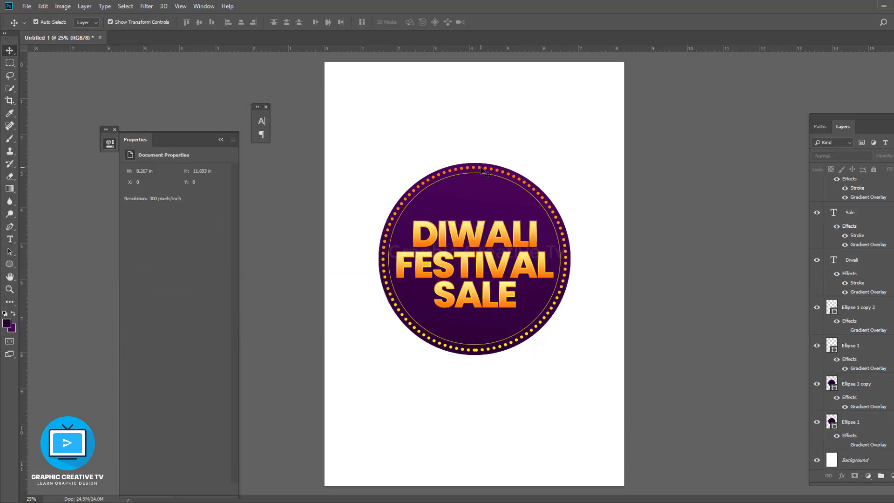
{"action": "left_click", "coordinate": [850, 347]}
Scale the pasted mandala to fit the circle and place it behind the text and rings
{"action": "left_click", "coordinate": [716, 386]}
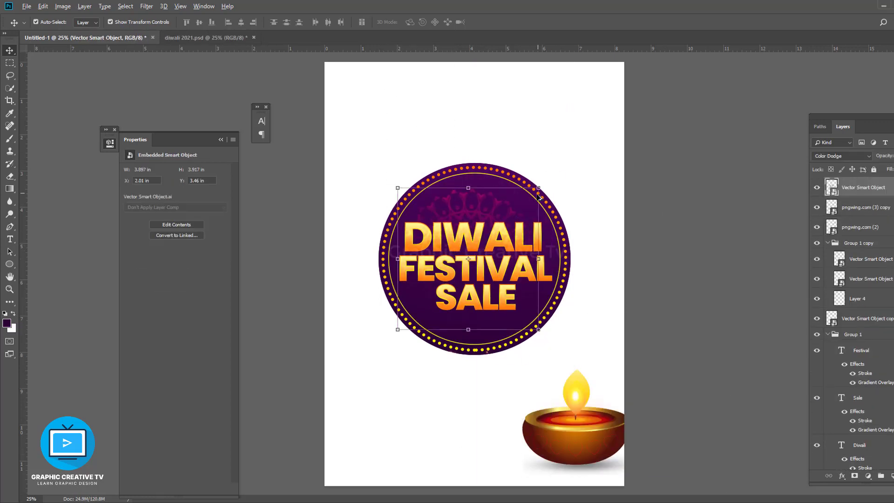
{"action": "left_click_drag", "start_coordinate": [539, 196], "coordinate": [540, 333]}
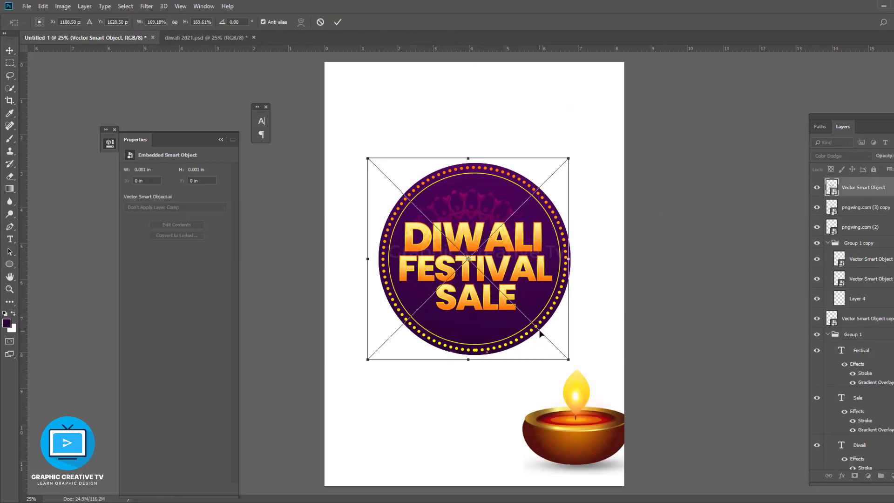
{"action": "key", "text": "Return"}
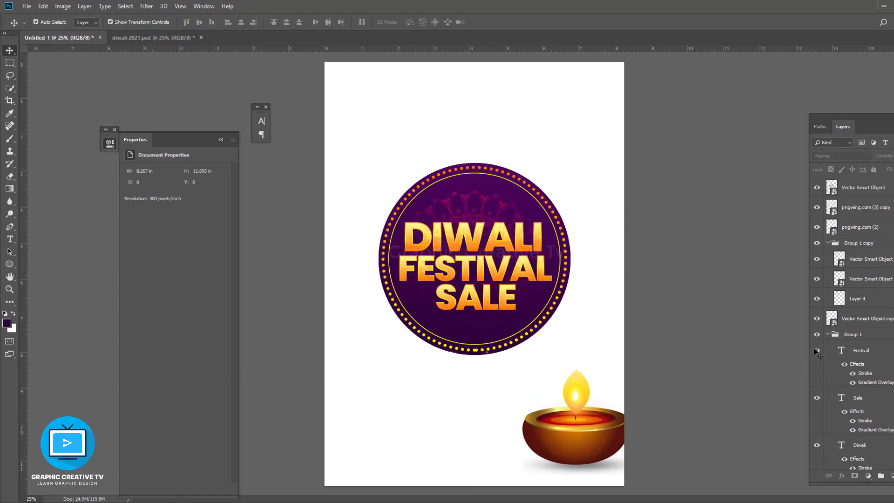
{"action": "left_click_drag", "start_coordinate": [858, 187], "coordinate": [862, 368]}
{"action": "left_click_drag", "start_coordinate": [554, 187], "coordinate": [618, 320]}
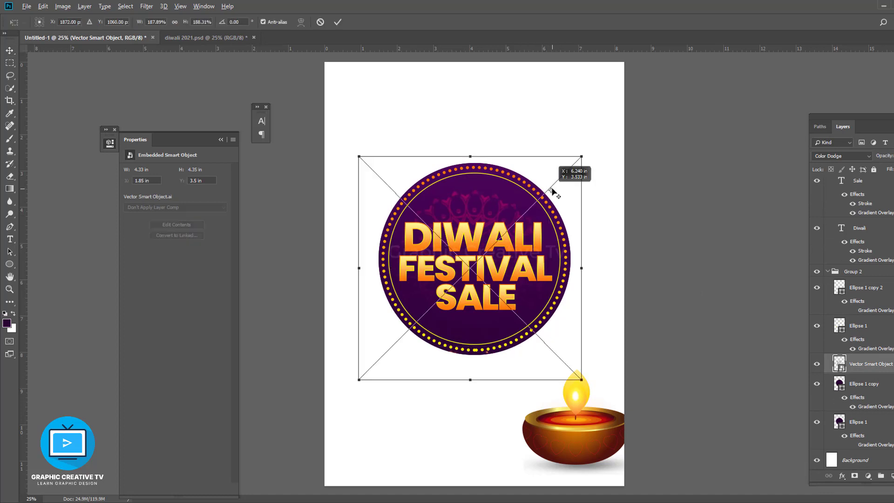
{"action": "key", "text": "Return"}
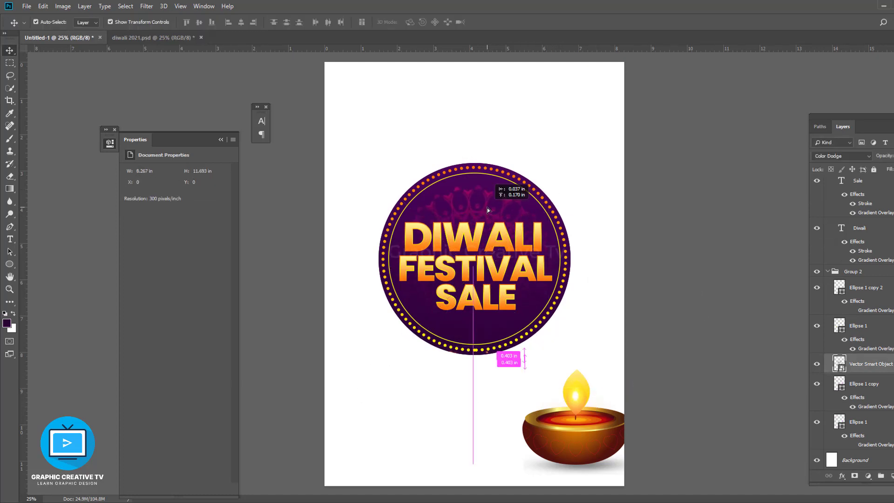
{"action": "left_click_drag", "start_coordinate": [643, 476], "coordinate": [505, 338]}
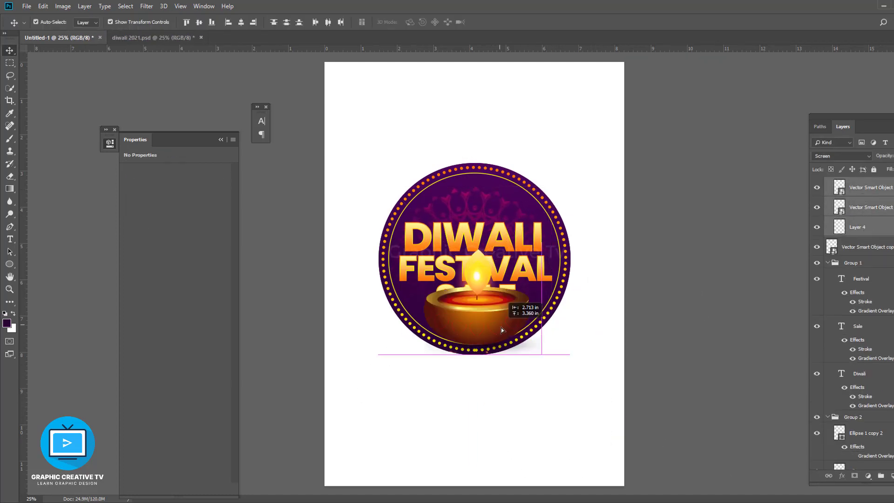
Shrink the diya lamp to about 42 percent and place it just below SALE
{"action": "left_click_drag", "start_coordinate": [601, 448], "coordinate": [495, 216]}
{"action": "key", "text": "ctrl+t"}
{"action": "left_click_drag", "start_coordinate": [537, 129], "coordinate": [500, 163]}
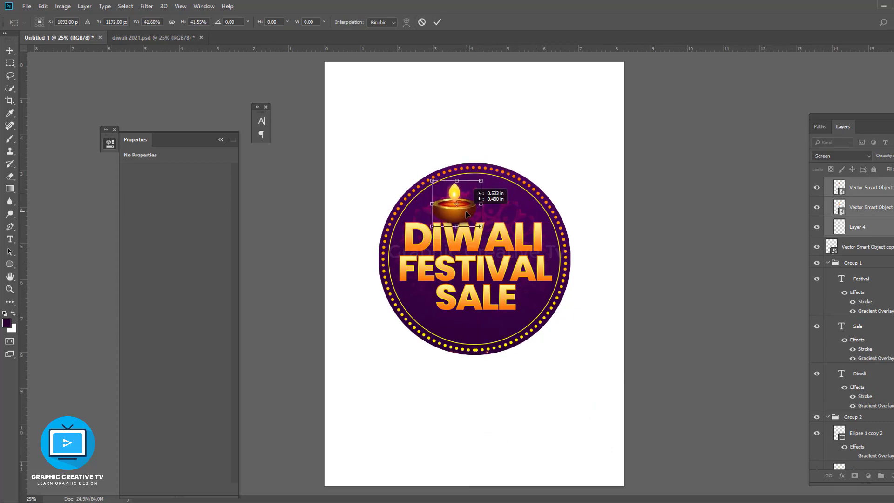
{"action": "key", "text": "Return"}
{"action": "left_click_drag", "start_coordinate": [487, 197], "coordinate": [490, 336]}
Nudge the DIWALI, FESTIVAL and SALE text up slightly
{"action": "left_click", "coordinate": [475, 238], "text": "ctrl"}
{"action": "left_click", "coordinate": [475, 270], "text": "ctrl+shift"}
{"action": "left_click", "coordinate": [491, 298], "text": "ctrl+shift"}
{"action": "key", "text": "shift+Up"}
{"action": "key", "text": "shift+Up"}
{"action": "key", "text": "shift+Up"}
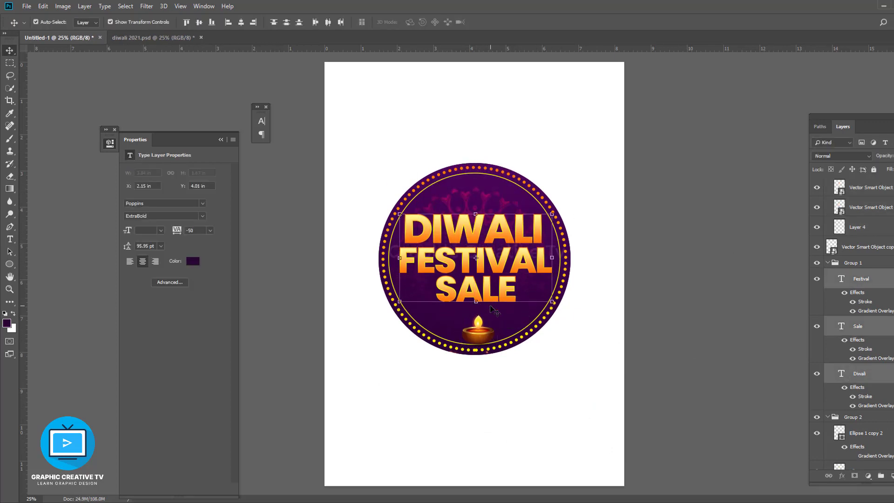
{"action": "left_click", "coordinate": [440, 413]}
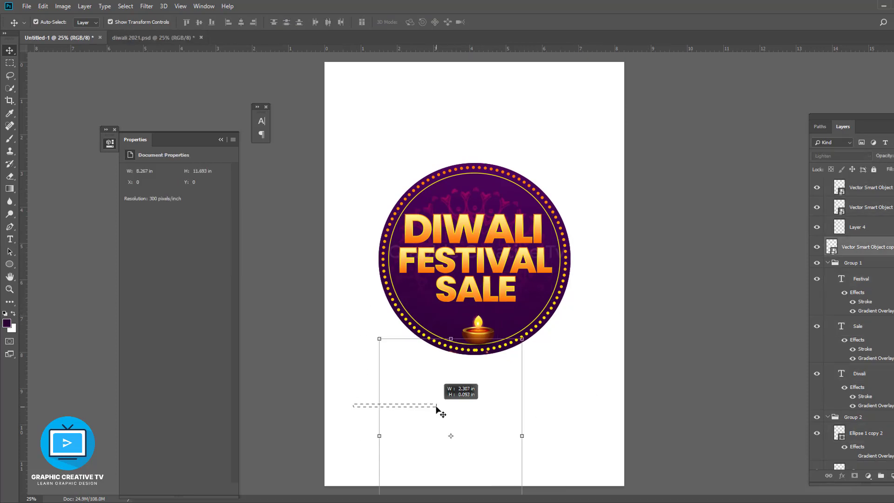
Fill the Background layer with dark purple and adjust the mandala's position in the circle
{"action": "scroll", "coordinate": [857, 326], "scroll_direction": "down", "scroll_amount": 5}
{"action": "left_click", "coordinate": [862, 461]}
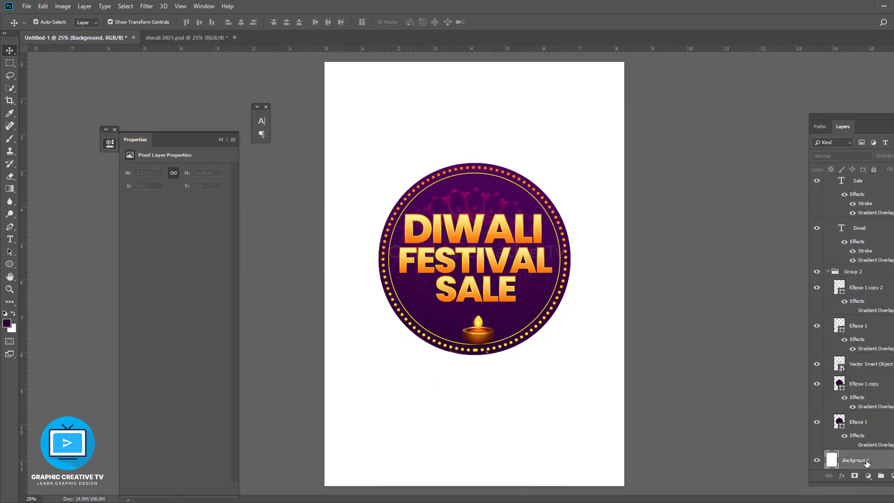
{"action": "key", "text": "alt+BackSpace"}
{"action": "key", "text": "x"}
{"action": "key", "text": "ctrl+v"}
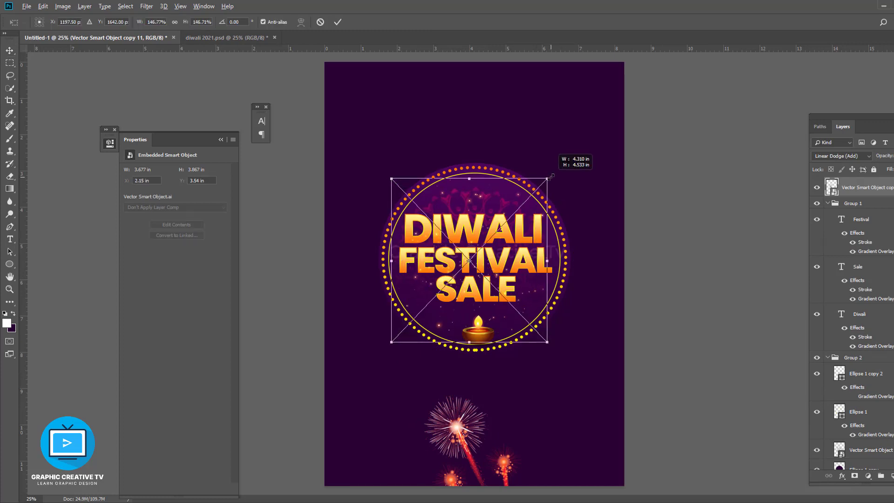
{"action": "key", "text": "Escape"}
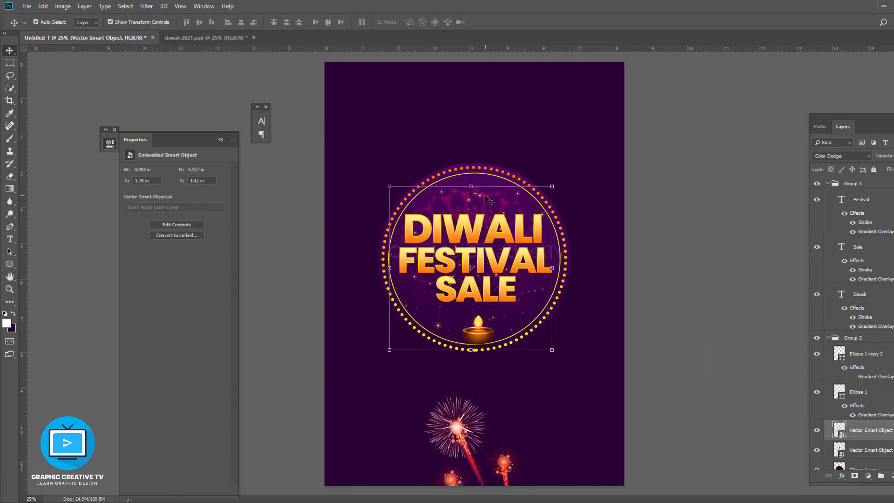
{"action": "mouse_move", "coordinate": [486, 344]}
{"action": "left_mouse_down"}
{"action": "mouse_move", "coordinate": [449, 210]}
{"action": "mouse_move", "coordinate": [491, 326]}
{"action": "left_mouse_up"}
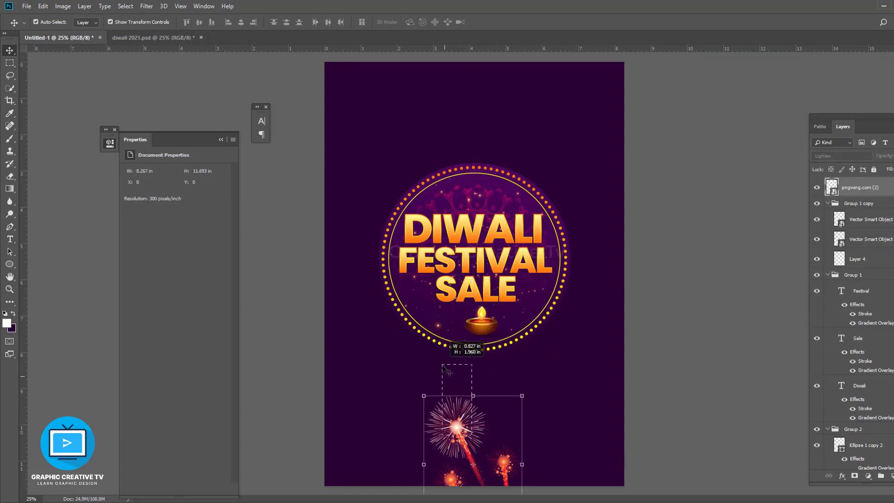
Place the fireworks image at the poster's lower left beneath the badge
{"action": "key", "text": "Return"}
{"action": "left_click_drag", "start_coordinate": [456, 429], "coordinate": [419, 307]}
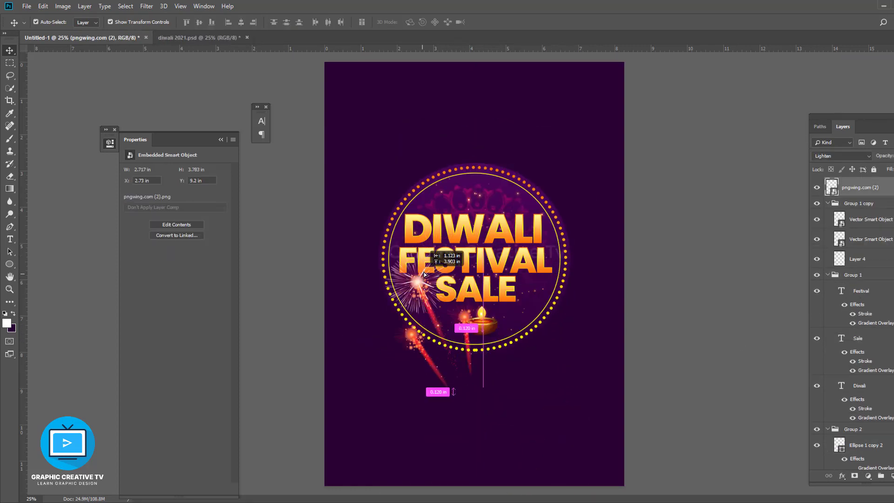
{"action": "mouse_move", "coordinate": [473, 385]}
{"action": "left_mouse_down"}
{"action": "mouse_move", "coordinate": [425, 352]}
{"action": "mouse_move", "coordinate": [422, 444]}
{"action": "left_mouse_up"}
{"action": "left_click", "coordinate": [588, 338]}
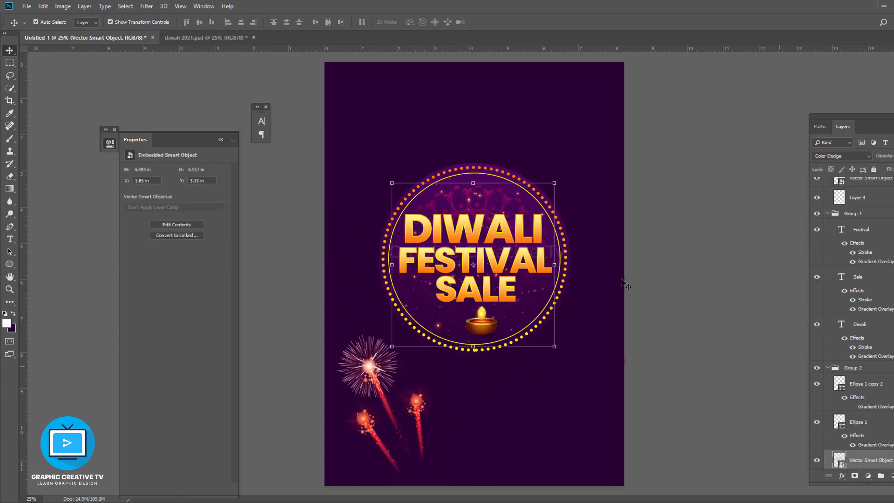
Add a soft, low-opacity drop shadow to the FESTIVAL text
{"action": "left_click", "coordinate": [531, 269]}
{"action": "left_click", "coordinate": [842, 476]}
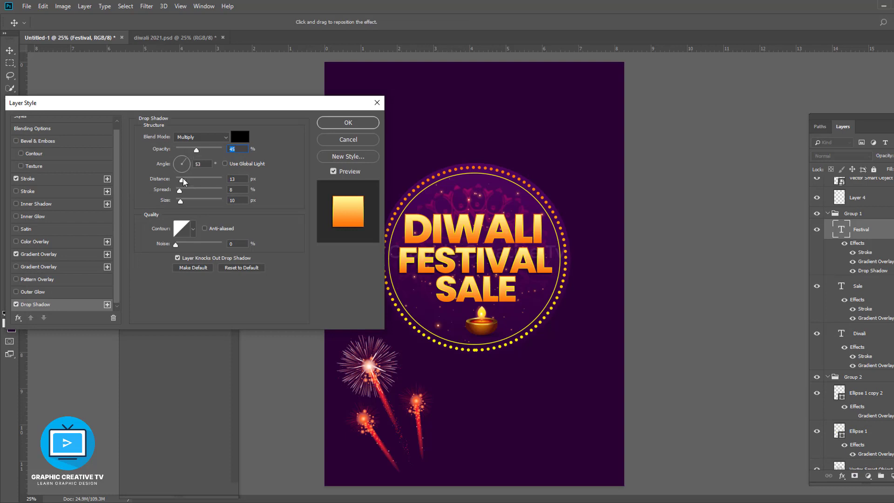
{"action": "mouse_move", "coordinate": [182, 180]}
{"action": "left_mouse_down"}
{"action": "mouse_move", "coordinate": [192, 180]}
{"action": "mouse_move", "coordinate": [185, 201]}
{"action": "left_mouse_up"}
{"action": "left_click_drag", "start_coordinate": [196, 149], "coordinate": [193, 150]}
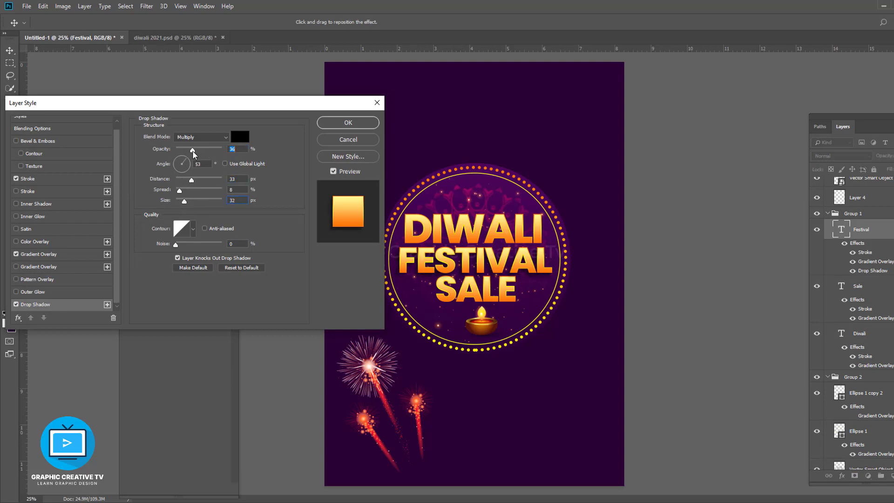
{"action": "left_click", "coordinate": [368, 125]}
{"action": "left_click", "coordinate": [480, 291]}
{"action": "left_click", "coordinate": [471, 229]}
{"action": "left_click", "coordinate": [487, 291]}
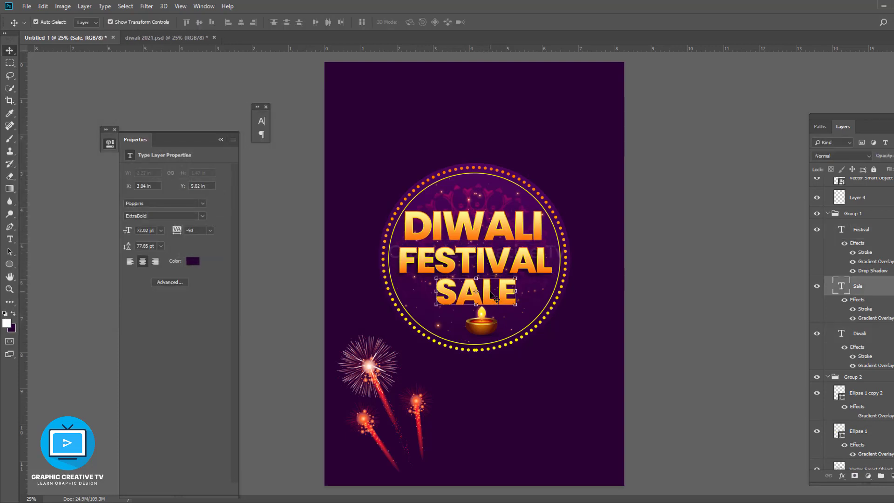
Set FESTIVAL's shadow to 24% opacity, 36 px distance, 25% spread, and copy it to SALE and DIWALI
{"action": "left_click", "coordinate": [531, 264]}
{"action": "double_click", "coordinate": [866, 272]}
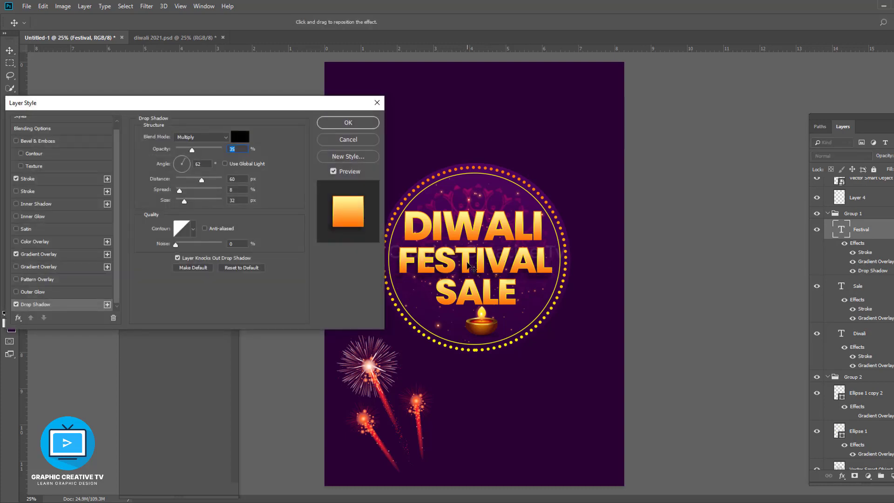
{"action": "left_click_drag", "start_coordinate": [192, 150], "coordinate": [187, 150]}
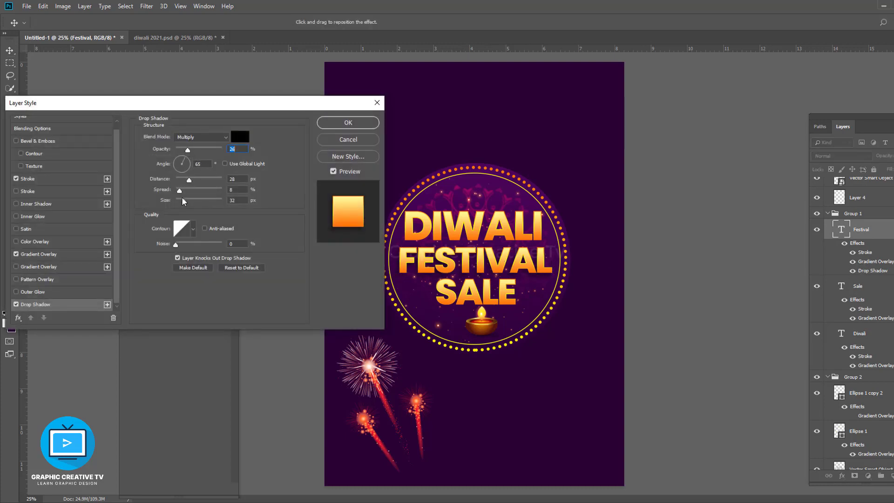
{"action": "mouse_move", "coordinate": [184, 201]}
{"action": "left_mouse_down"}
{"action": "mouse_move", "coordinate": [201, 181]}
{"action": "mouse_move", "coordinate": [185, 181]}
{"action": "mouse_move", "coordinate": [185, 202]}
{"action": "left_mouse_up"}
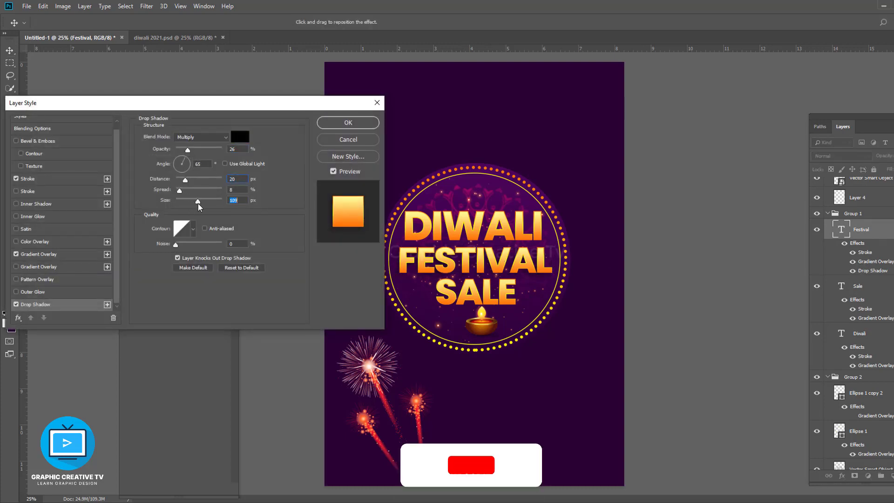
{"action": "left_click_drag", "start_coordinate": [189, 150], "coordinate": [187, 151]}
{"action": "mouse_move", "coordinate": [185, 202]}
{"action": "left_mouse_down"}
{"action": "mouse_move", "coordinate": [200, 201]}
{"action": "mouse_move", "coordinate": [175, 207]}
{"action": "mouse_move", "coordinate": [193, 180]}
{"action": "left_mouse_up"}
{"action": "left_click", "coordinate": [187, 150]}
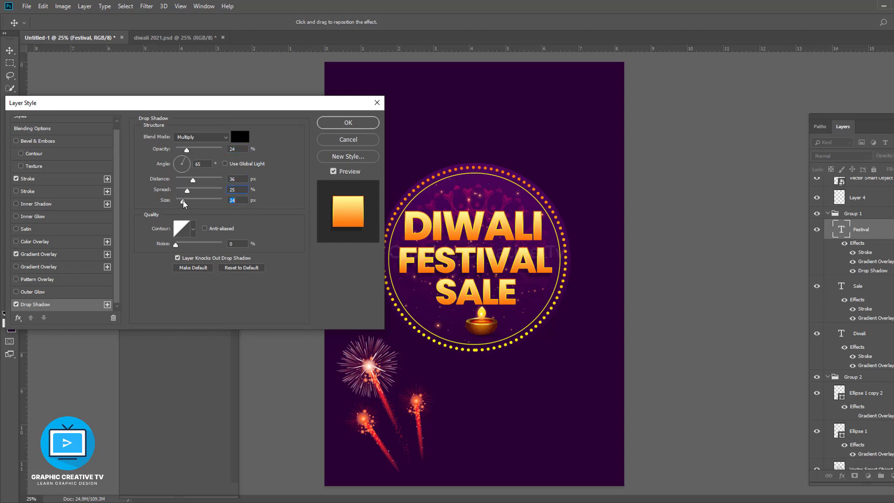
{"action": "key", "text": "Return"}
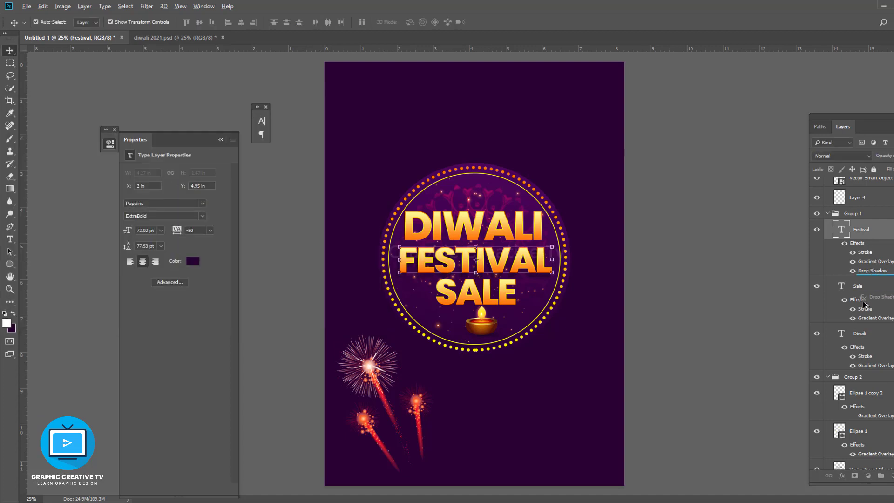
{"action": "left_click_drag", "start_coordinate": [865, 303], "coordinate": [862, 295]}
{"action": "left_click_drag", "start_coordinate": [873, 328], "coordinate": [860, 343]}
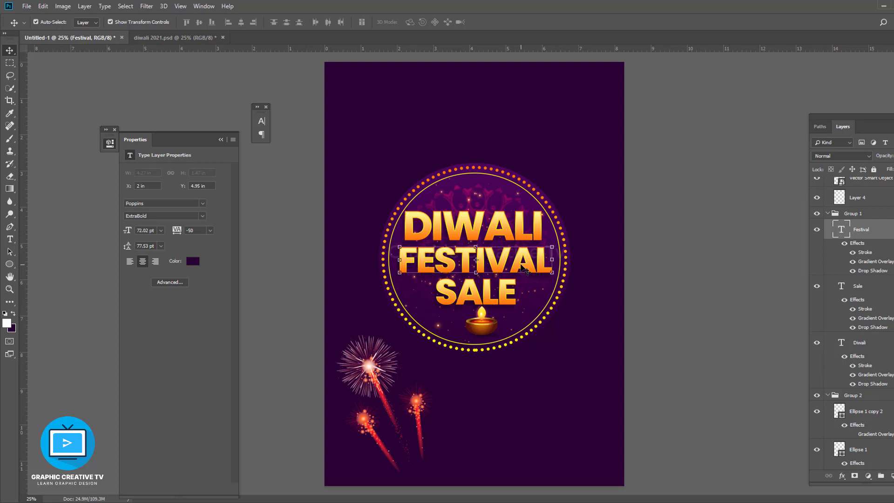
Select the DIWALI, FESTIVAL and SALE title text layers together
{"action": "left_click", "coordinate": [473, 226]}
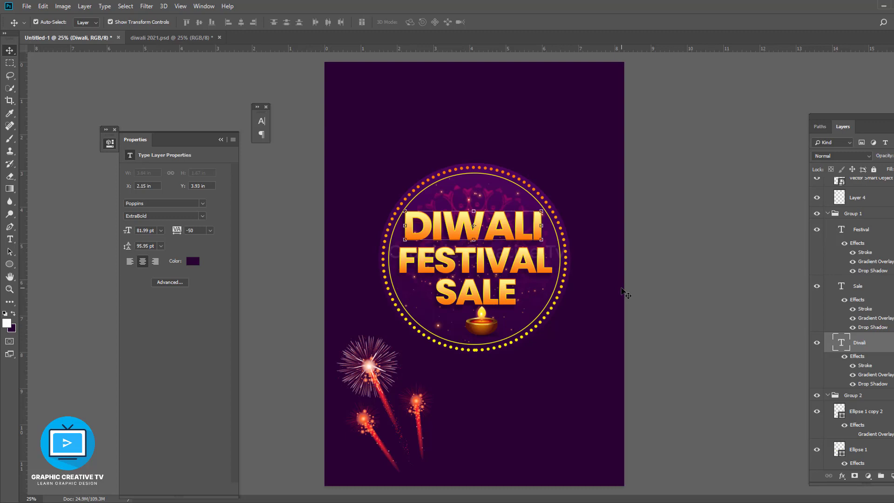
{"action": "left_click", "coordinate": [525, 270]}
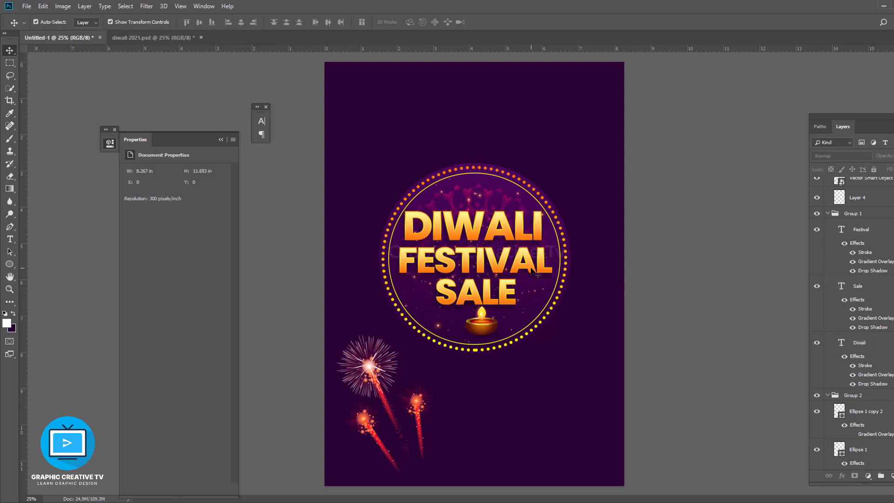
{"action": "left_click", "coordinate": [498, 268]}
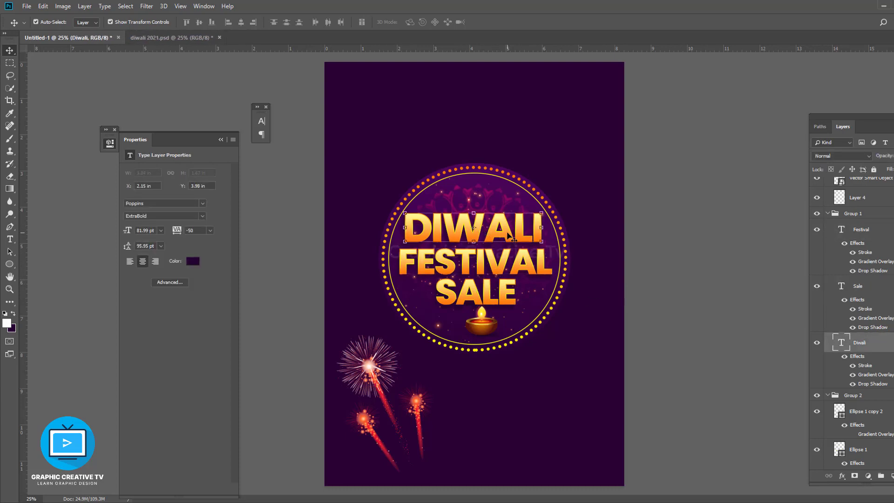
{"action": "left_click", "coordinate": [473, 228], "text": "shift"}
{"action": "left_click", "coordinate": [484, 298], "text": "shift"}
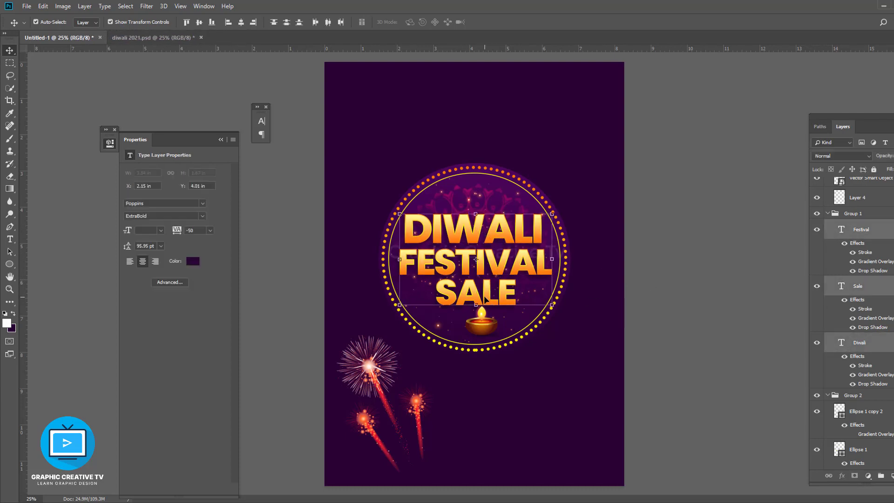
Copy one firework rocket to its own layer, hide the original fireworks, and shrink the rocket onto the badge
{"action": "left_click", "coordinate": [366, 373]}
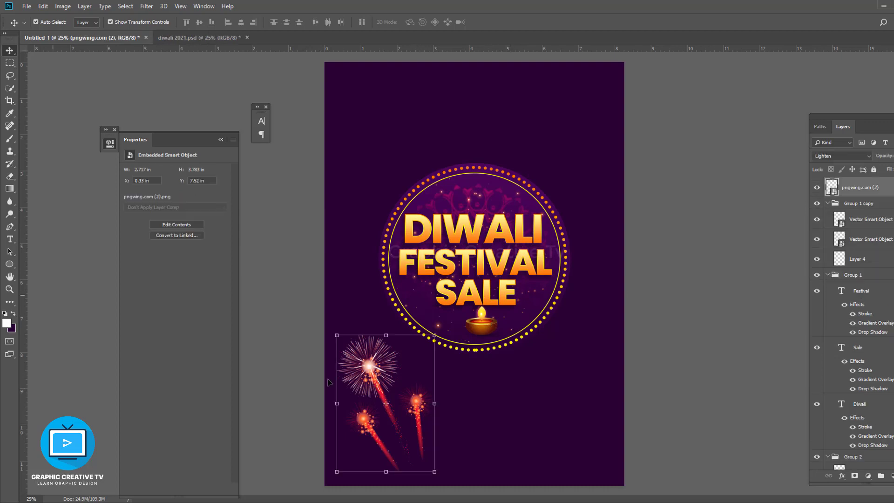
{"action": "left_click", "coordinate": [10, 76]}
{"action": "key", "text": "ctrl+j"}
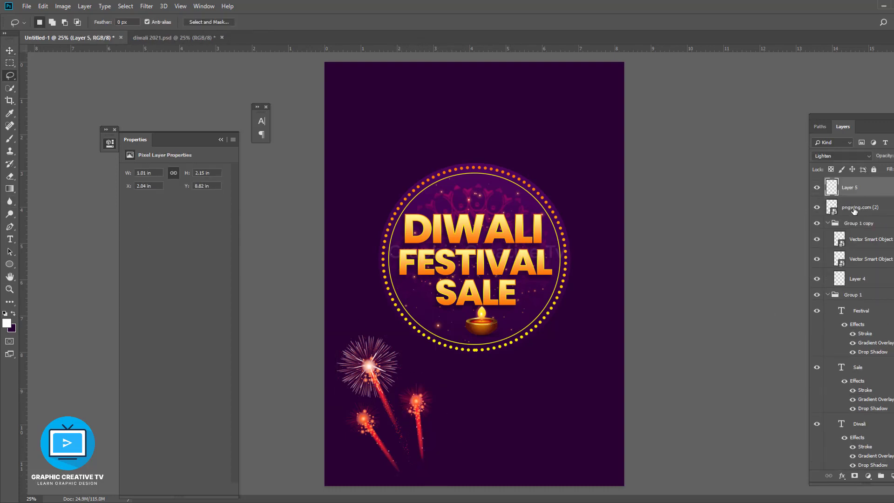
{"action": "left_click", "coordinate": [817, 208]}
{"action": "key", "text": "v"}
{"action": "left_click_drag", "start_coordinate": [422, 406], "coordinate": [424, 299]}
{"action": "left_click_drag", "start_coordinate": [435, 460], "coordinate": [433, 335]}
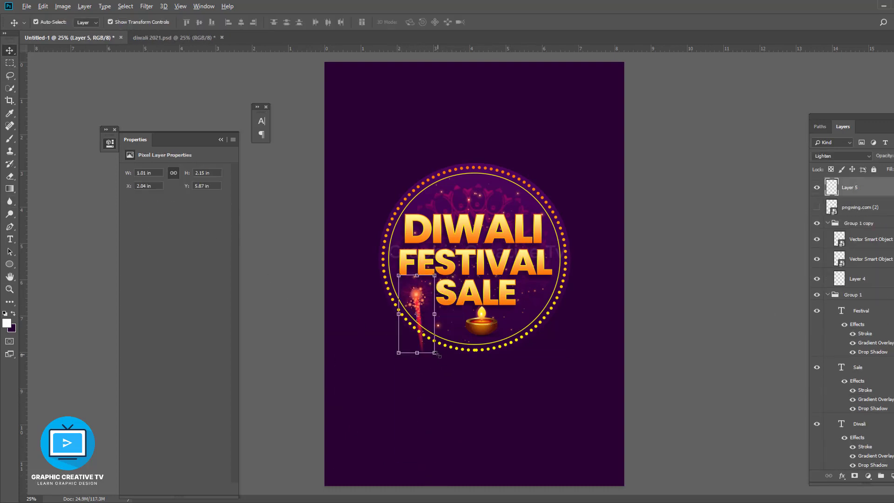
{"action": "key", "text": "Return"}
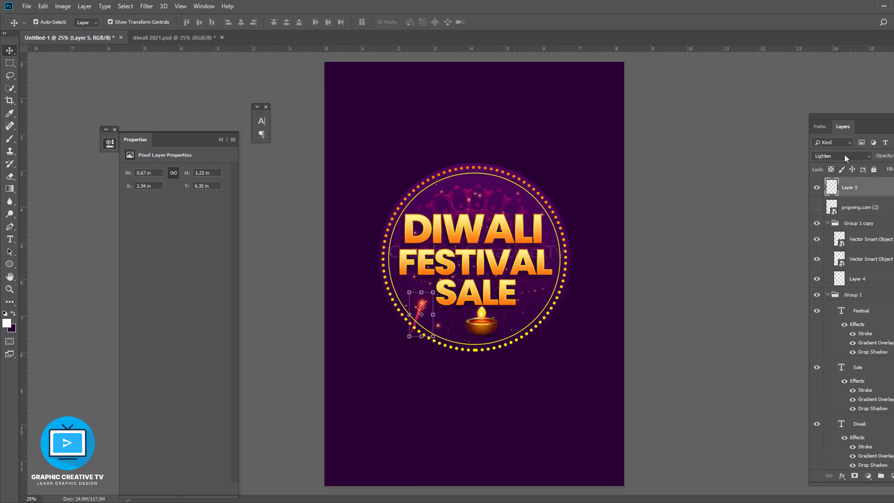
Try blend modes on the rocket, reposition it, then delete the rocket layer
{"action": "left_click", "coordinate": [845, 155]}
{"action": "key", "text": "Down"}
{"action": "key", "text": "Down"}
{"action": "left_click", "coordinate": [690, 305]}
{"action": "left_click_drag", "start_coordinate": [422, 315], "coordinate": [423, 298]}
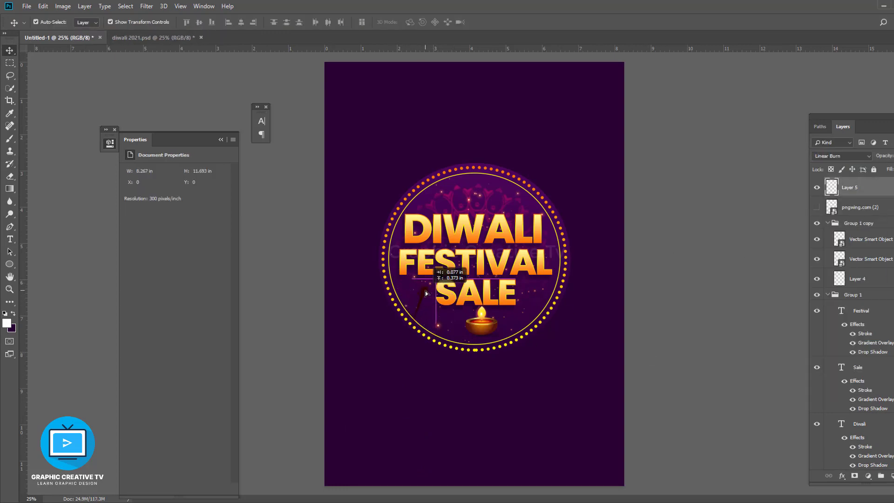
{"action": "left_click", "coordinate": [845, 155]}
{"action": "left_click", "coordinate": [820, 165]}
{"action": "key", "text": "Delete"}
{"action": "left_click", "coordinate": [488, 329]}
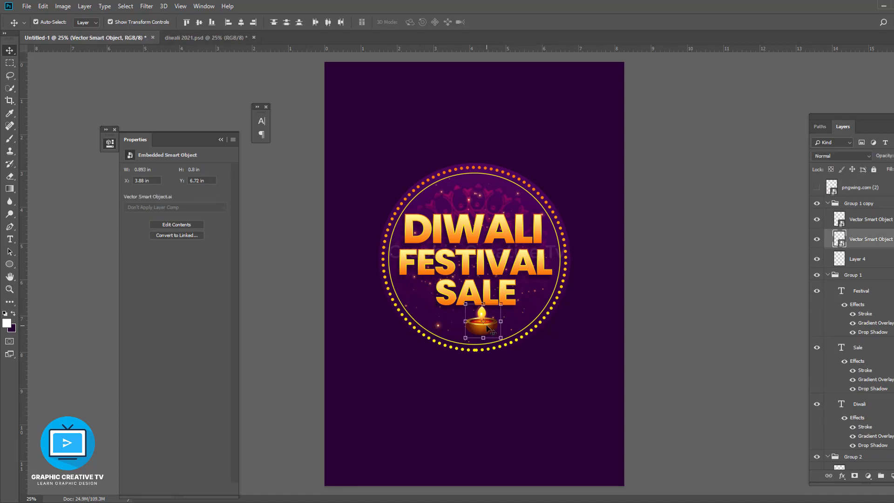
Move the diya onto DIWALI's I and draw a rounded rectangle bar below SALE
{"action": "left_click_drag", "start_coordinate": [489, 321], "coordinate": [432, 234]}
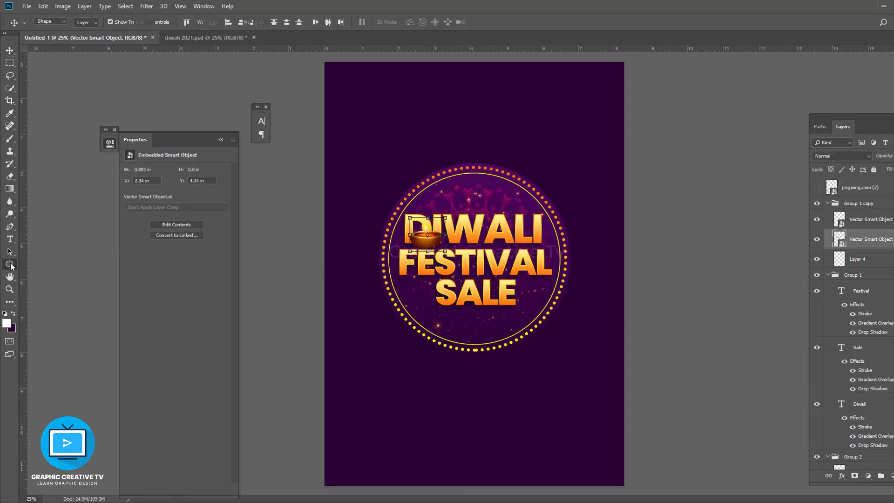
{"action": "left_click", "coordinate": [9, 265]}
{"action": "left_click", "coordinate": [51, 275]}
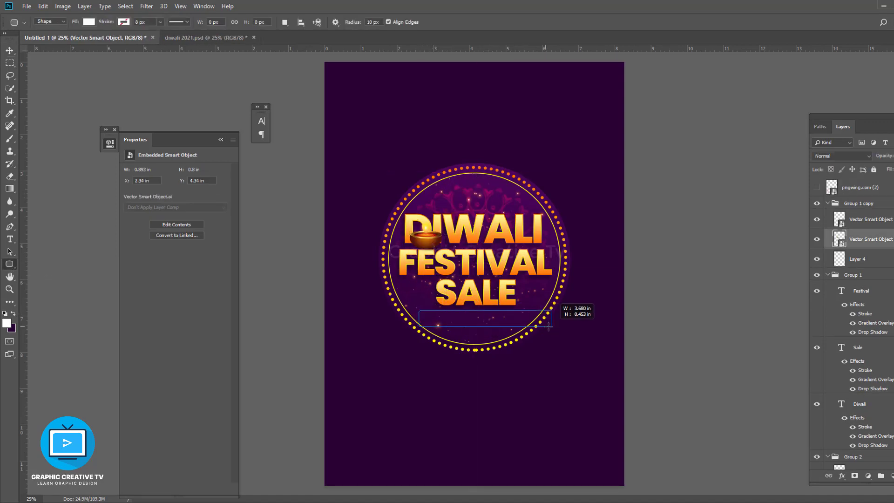
{"action": "mouse_move", "coordinate": [549, 326]}
{"action": "left_mouse_down"}
{"action": "mouse_move", "coordinate": [558, 328]}
{"action": "mouse_move", "coordinate": [484, 326]}
{"action": "mouse_move", "coordinate": [495, 325]}
{"action": "left_mouse_up"}
{"action": "key", "text": "v"}
Copy the Festival layer's gold gradient, stroke and shadow effects onto the bar and widen it
{"action": "left_click", "coordinate": [867, 335]}
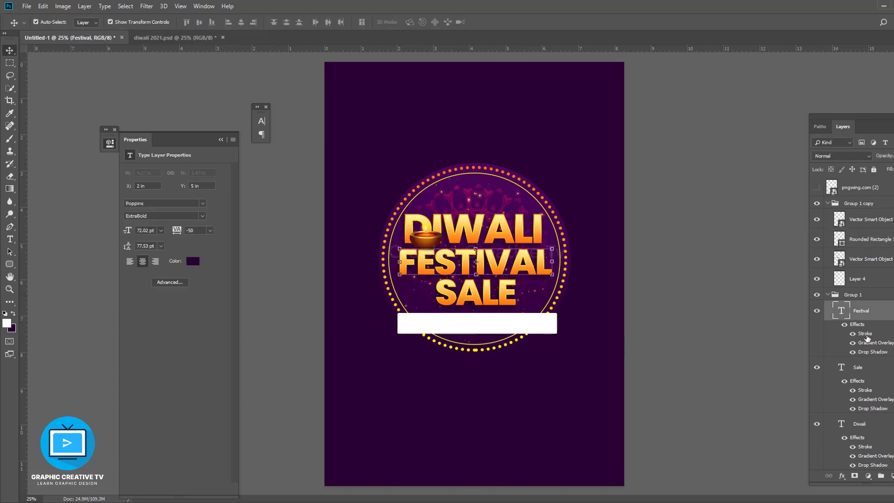
{"action": "left_click_drag", "start_coordinate": [860, 279], "coordinate": [850, 186]}
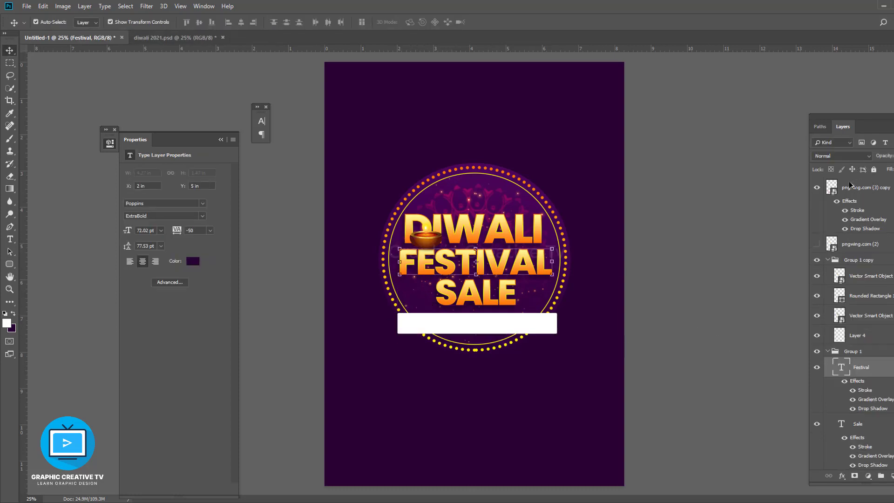
{"action": "left_click", "coordinate": [858, 298]}
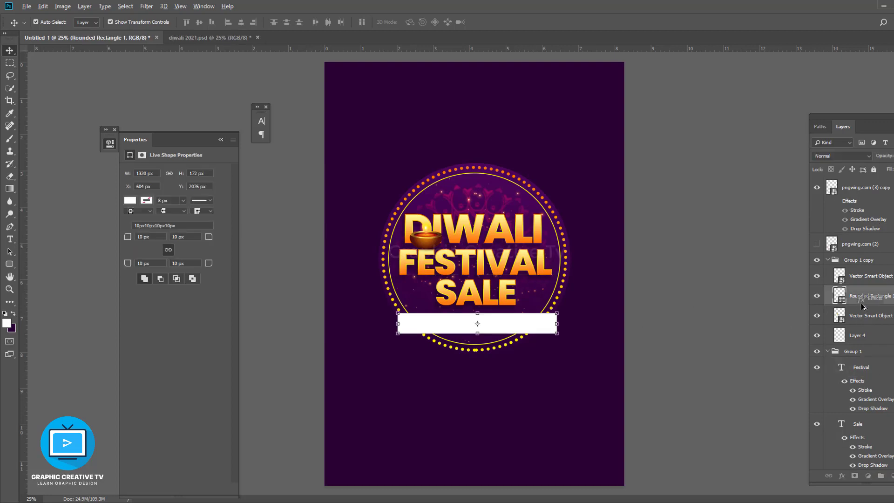
{"action": "left_click_drag", "start_coordinate": [863, 307], "coordinate": [862, 300]}
{"action": "key", "text": "ctrl+t"}
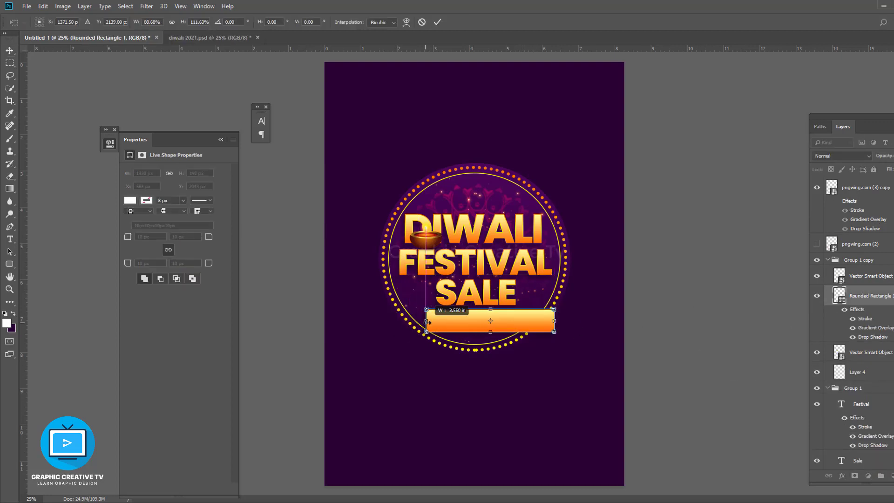
{"action": "left_click_drag", "start_coordinate": [555, 321], "coordinate": [561, 321]}
{"action": "key", "text": "Return"}
Add a new text line below the badge and colour it near-white
{"action": "key", "text": "t"}
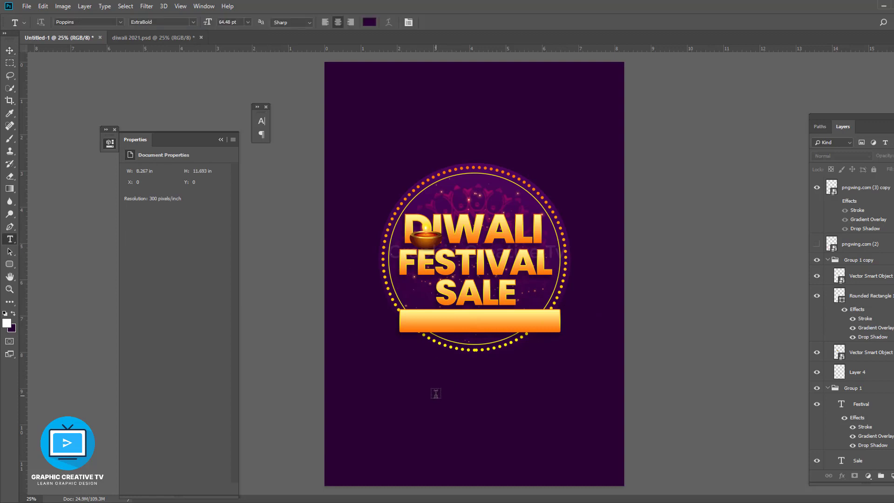
{"action": "left_click", "coordinate": [436, 391]}
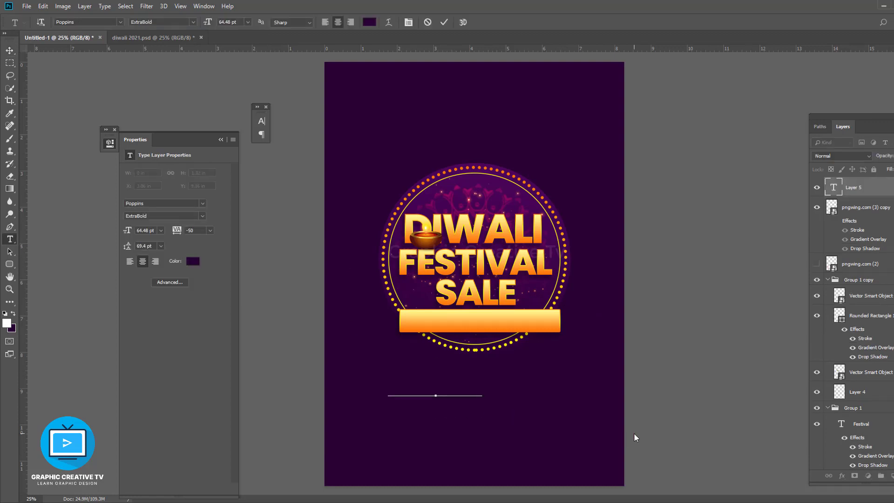
{"action": "type", "text": "TH"}
{"action": "key", "text": "ctrl+a"}
{"action": "left_click", "coordinate": [369, 22]}
{"action": "left_click", "coordinate": [564, 317]}
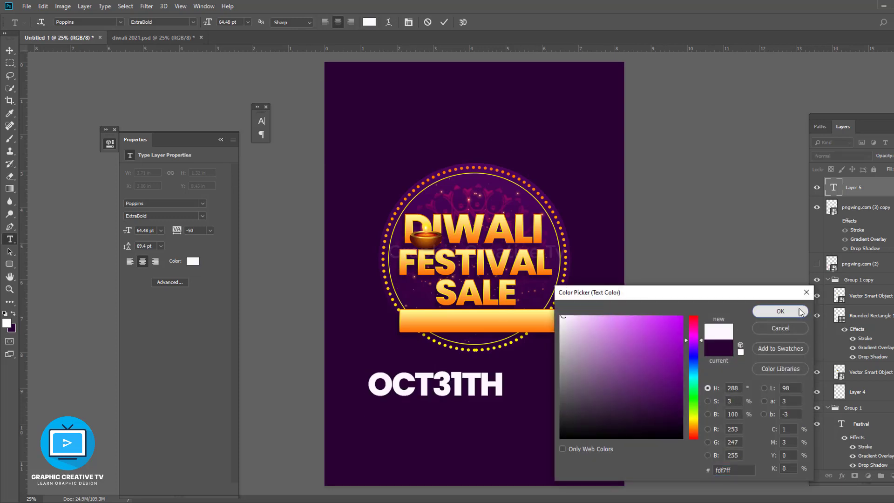
{"action": "left_click", "coordinate": [781, 311]}
Make the date lowercase with a superscript 'th' ordinal in Bold weight
{"action": "left_click_drag", "start_coordinate": [503, 389], "coordinate": [471, 381]}
{"action": "key", "text": "ctrl+a"}
{"action": "left_click", "coordinate": [261, 121]}
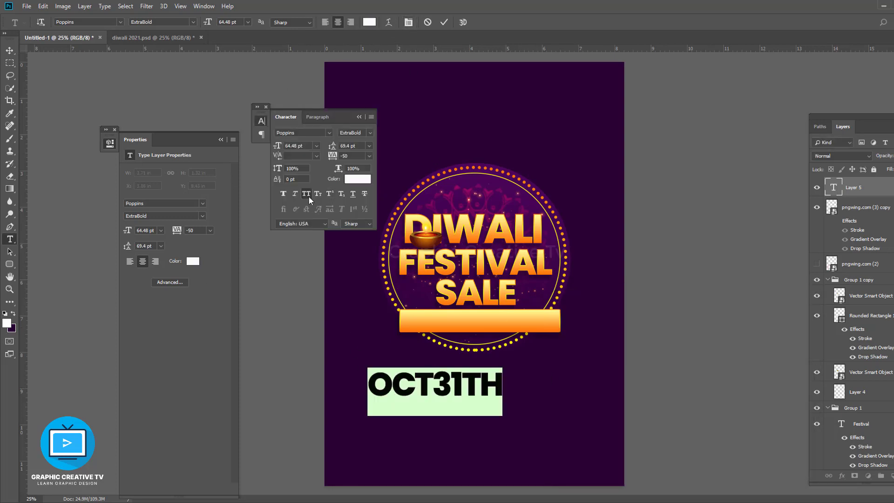
{"action": "left_click", "coordinate": [306, 193]}
{"action": "left_click", "coordinate": [488, 385]}
{"action": "left_click", "coordinate": [329, 193]}
{"action": "left_click", "coordinate": [436, 386]}
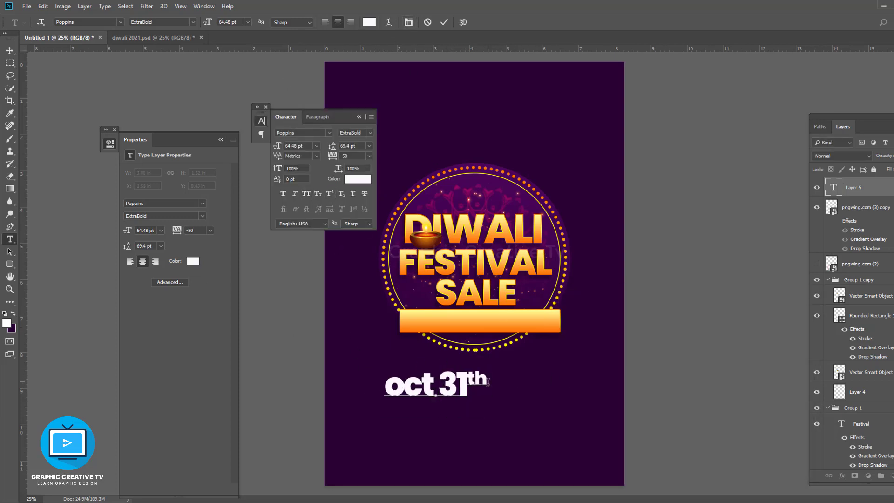
{"action": "key", "text": "ctrl+a"}
{"action": "left_click", "coordinate": [370, 133]}
{"action": "left_click", "coordinate": [366, 188]}
{"action": "left_click", "coordinate": [370, 133]}
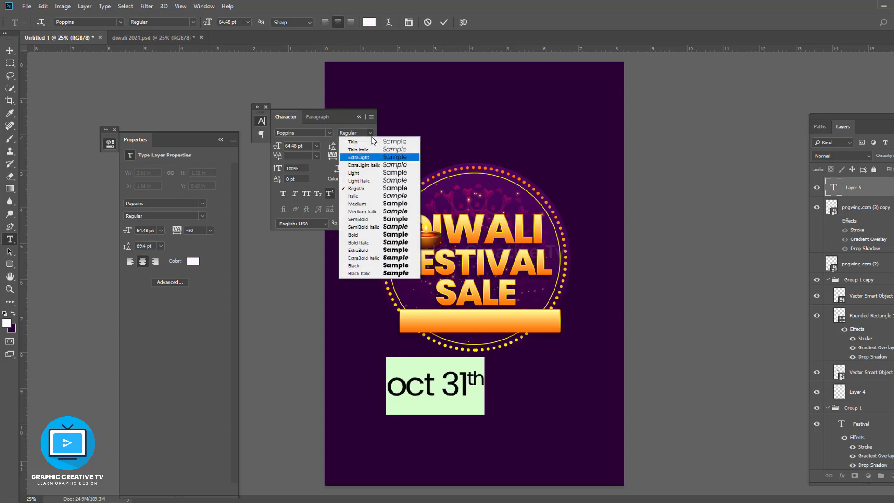
Capitalise the 'O' of Oct and set the date to Poppins Medium
{"action": "left_click", "coordinate": [359, 235]}
{"action": "left_click", "coordinate": [404, 389]}
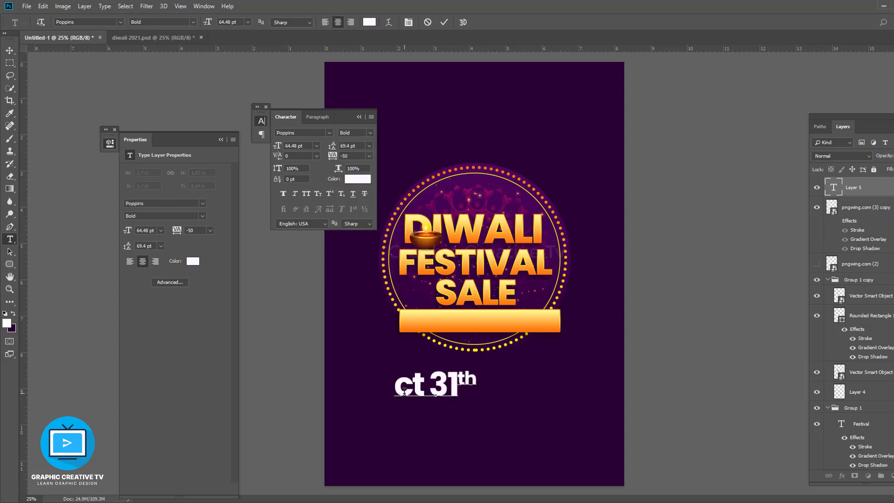
{"action": "type", "text": "O"}
{"action": "key", "text": "shift+End"}
{"action": "left_click", "coordinate": [370, 133]}
{"action": "left_click", "coordinate": [365, 204]}
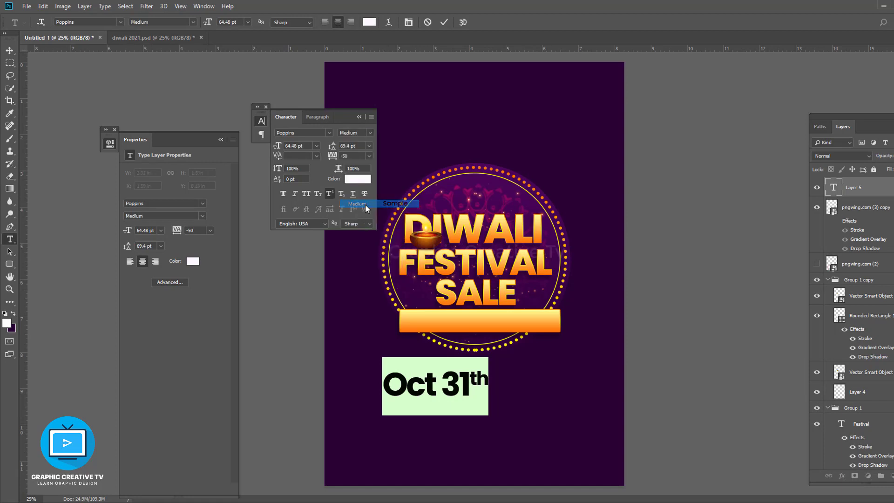
{"action": "key", "text": "ctrl+Return"}
Move the date onto the orange banner and shrink it to fit
{"action": "key", "text": "v"}
{"action": "left_click_drag", "start_coordinate": [427, 388], "coordinate": [442, 327]}
{"action": "key", "text": "ctrl+t"}
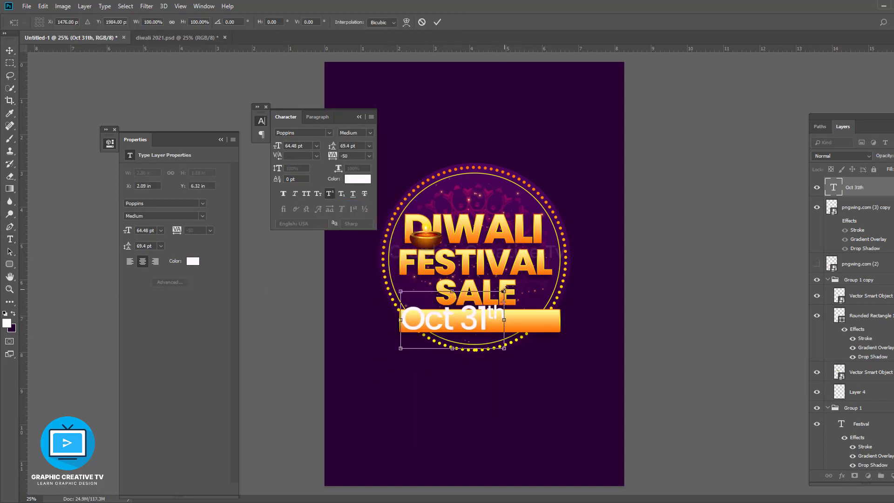
{"action": "mouse_move", "coordinate": [504, 300]}
{"action": "left_mouse_down"}
{"action": "mouse_move", "coordinate": [480, 303]}
{"action": "mouse_move", "coordinate": [438, 332]}
{"action": "mouse_move", "coordinate": [453, 318]}
{"action": "mouse_move", "coordinate": [404, 319]}
{"action": "left_mouse_up"}
{"action": "key", "text": "Return"}
Resize the orange banner's width to fit the date
{"action": "key", "text": "ctrl+t"}
{"action": "key", "text": "Return"}
{"action": "left_click", "coordinate": [512, 322]}
{"action": "key", "text": "ctrl+t"}
{"action": "left_click_drag", "start_coordinate": [520, 321], "coordinate": [567, 319]}
{"action": "key", "text": "Return"}
Extend the date text with '5th' and enlarge it on the banner
{"action": "left_click", "coordinate": [854, 188]}
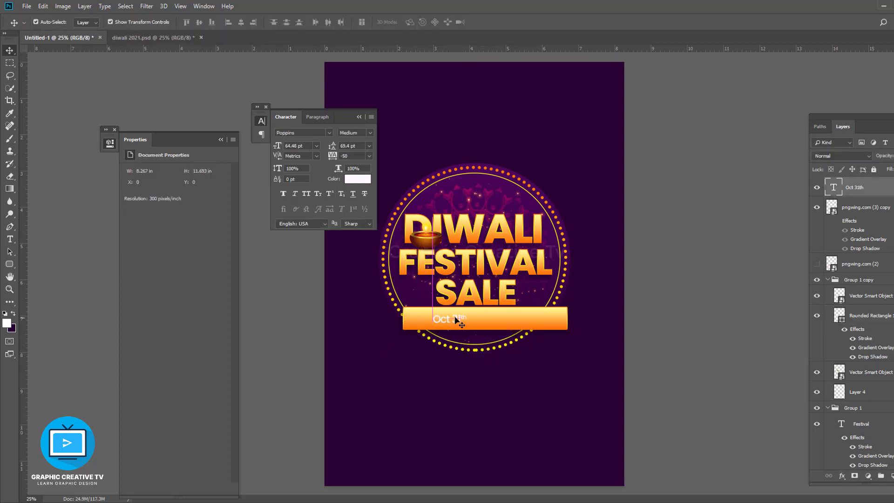
{"action": "key", "text": "t"}
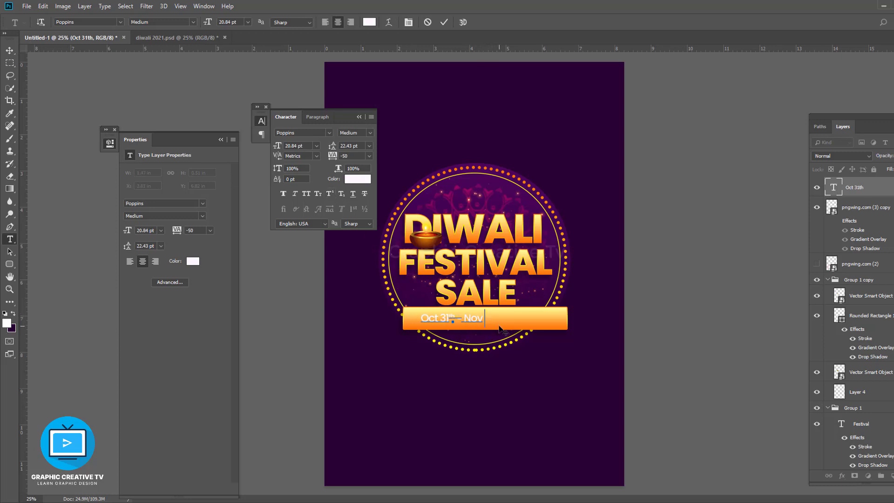
{"action": "type", "text": "5"}
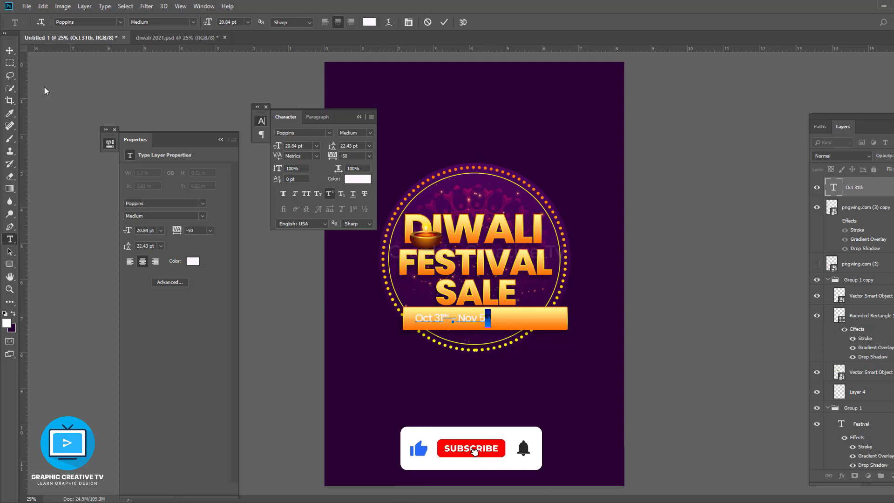
{"action": "type", "text": "th"}
{"action": "key", "text": "ctrl+Return"}
{"action": "key", "text": "ctrl+t"}
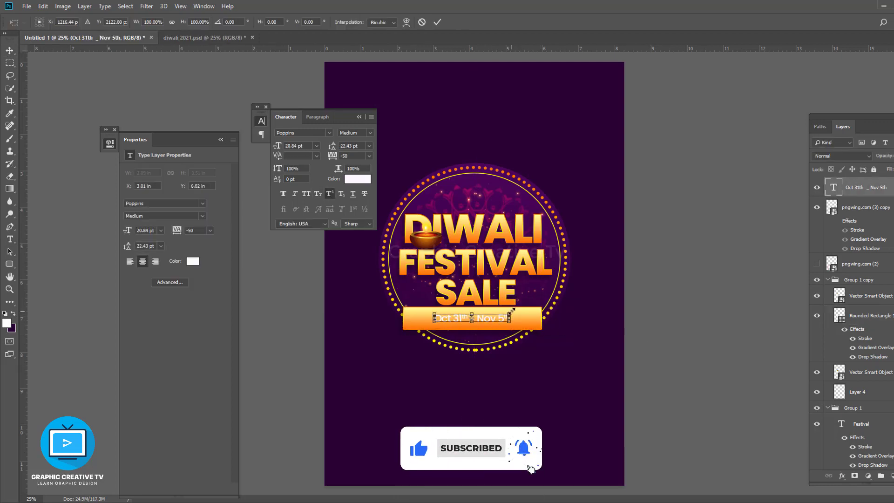
{"action": "left_click_drag", "start_coordinate": [511, 311], "coordinate": [559, 284]}
{"action": "key", "text": "Return"}
Move the banner layer directly below the date layer
{"action": "key", "text": "v"}
{"action": "left_click", "coordinate": [472, 331]}
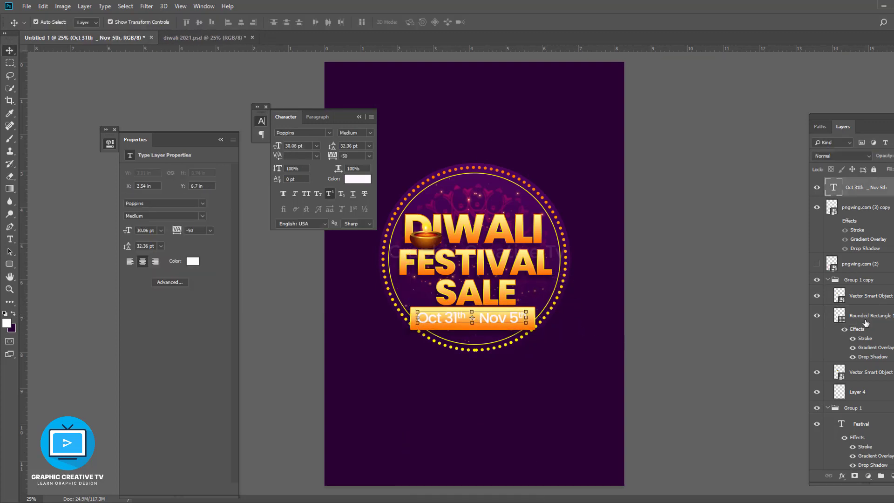
{"action": "left_click_drag", "start_coordinate": [866, 322], "coordinate": [867, 192]}
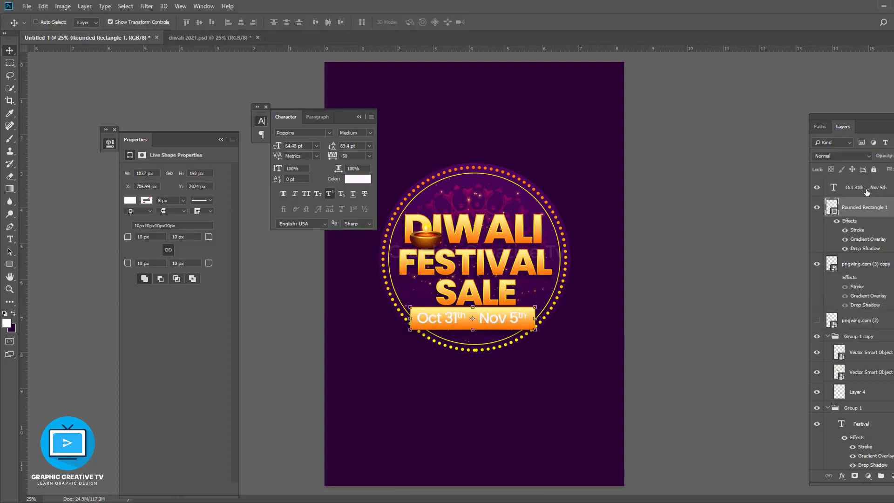
Turn off the banner's stroke and drop shadow, and make the date text black
{"action": "left_click", "coordinate": [845, 248]}
{"action": "left_click", "coordinate": [845, 231]}
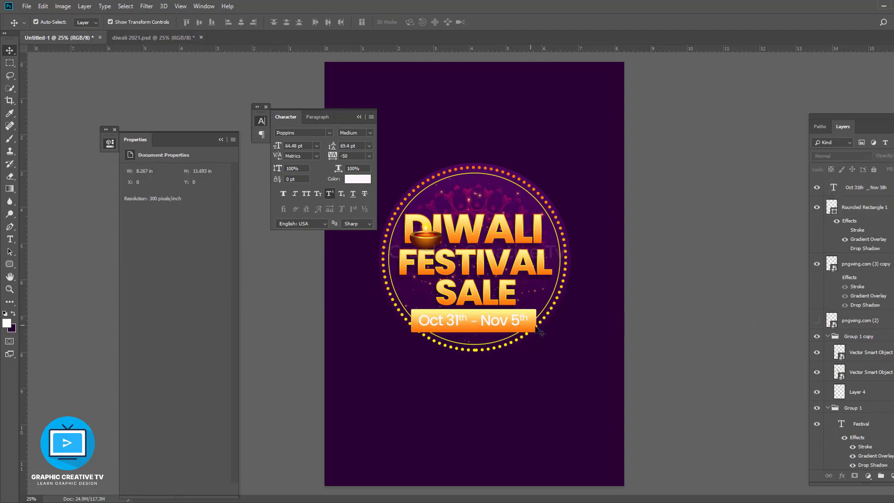
{"action": "left_click", "coordinate": [855, 190]}
{"action": "left_click", "coordinate": [358, 179]}
{"action": "left_click", "coordinate": [780, 312]}
{"action": "left_click", "coordinate": [358, 179]}
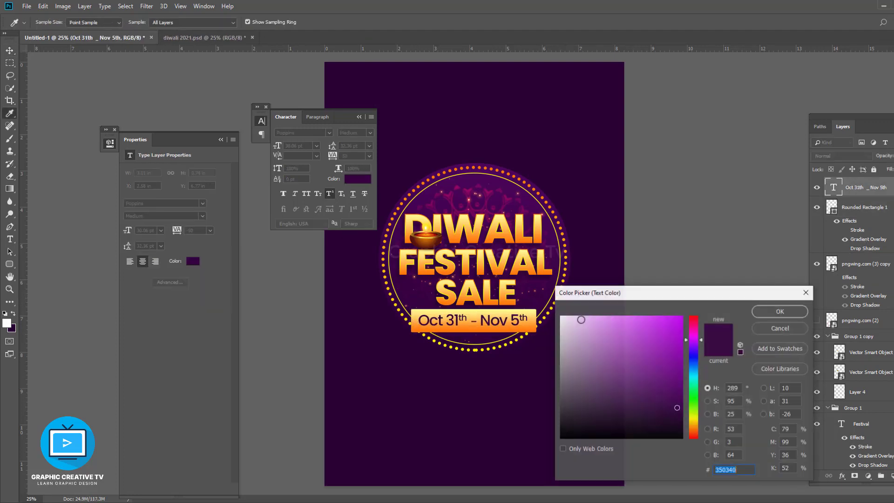
{"action": "left_click", "coordinate": [780, 312]}
Set the date box's gradient overlay angle to -175 degrees
{"action": "left_click", "coordinate": [540, 323]}
{"action": "double_click", "coordinate": [864, 241]}
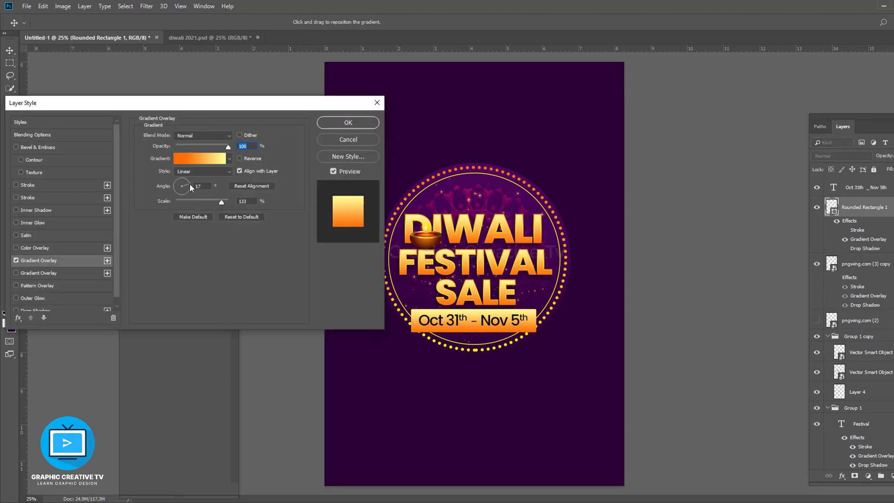
{"action": "left_click_drag", "start_coordinate": [190, 188], "coordinate": [180, 191]}
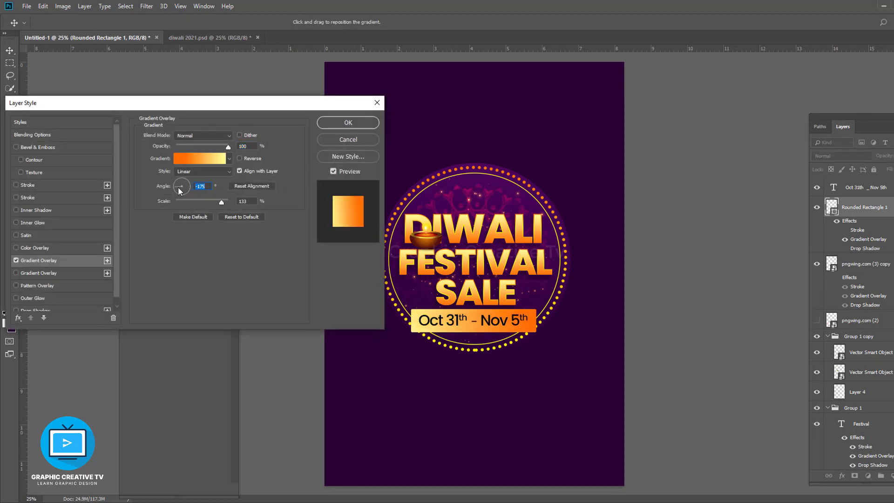
{"action": "left_click", "coordinate": [362, 126]}
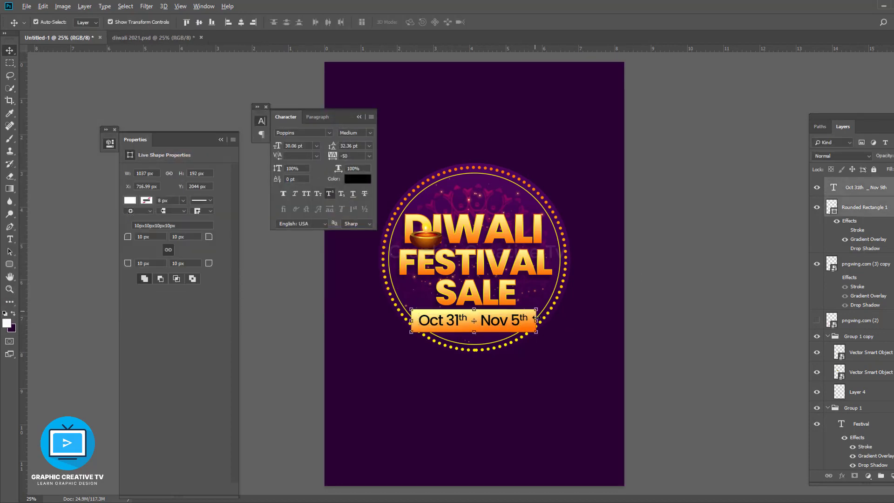
Shrink the date label and its box to about 75%
{"action": "key", "text": "ctrl+t"}
{"action": "mouse_move", "coordinate": [537, 332]}
{"action": "left_mouse_down"}
{"action": "mouse_move", "coordinate": [517, 321]}
{"action": "mouse_move", "coordinate": [522, 327]}
{"action": "left_mouse_up"}
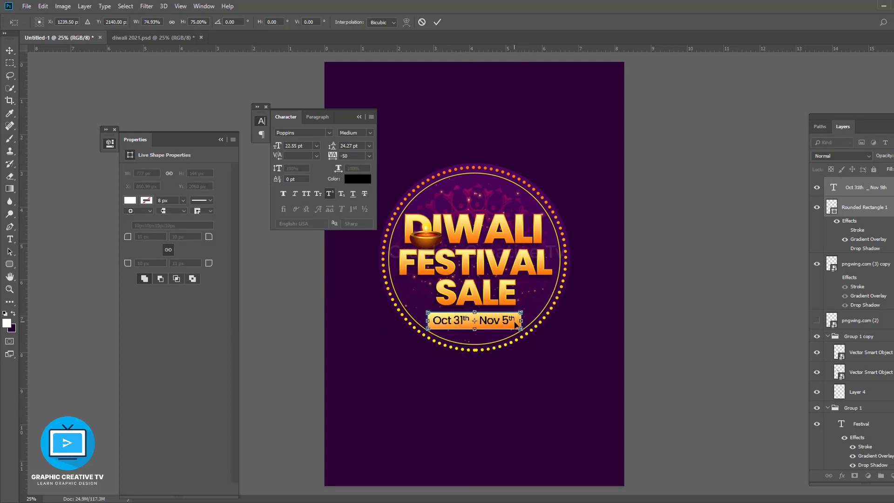
{"action": "key", "text": "Return"}
{"action": "left_click", "coordinate": [864, 207]}
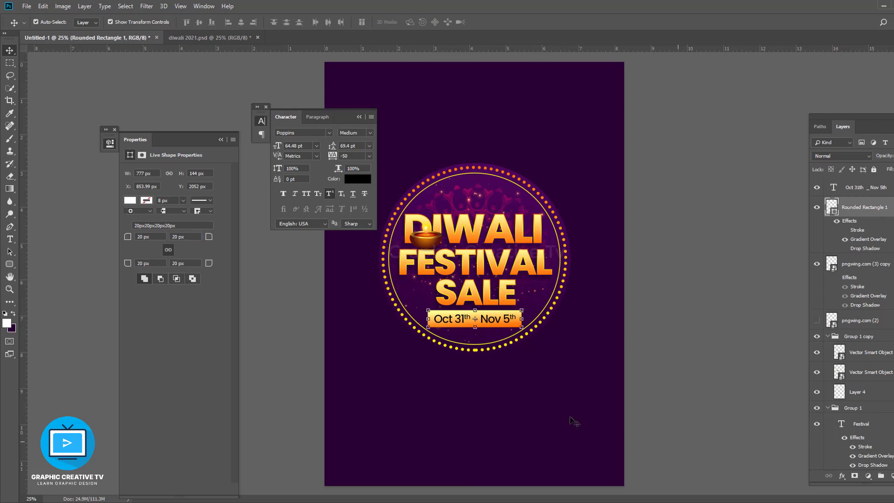
Set the date box's corner radius to 40 px
{"action": "left_click", "coordinate": [185, 237]}
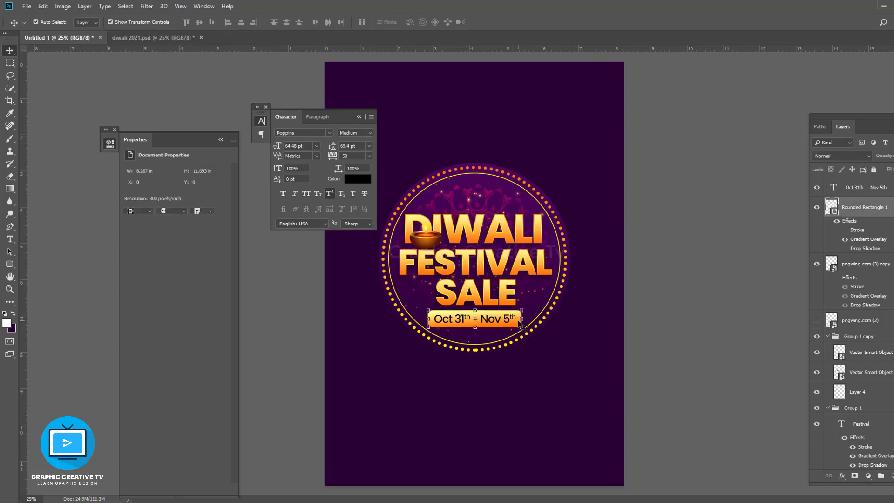
{"action": "type", "text": "40"}
{"action": "key", "text": "Return"}
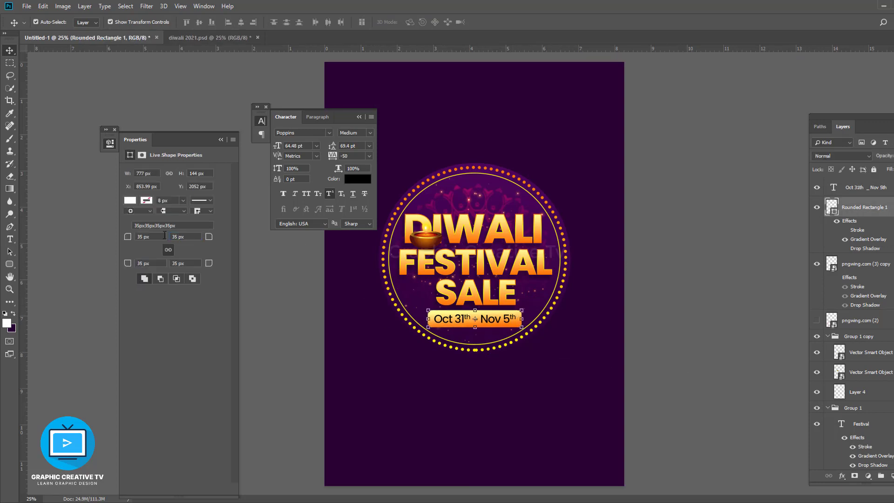
Place a diya lamp right of SALE and a copy to its left
{"action": "mouse_move", "coordinate": [425, 235]}
{"action": "left_mouse_down"}
{"action": "mouse_move", "coordinate": [546, 299]}
{"action": "mouse_move", "coordinate": [535, 298]}
{"action": "left_mouse_up"}
{"action": "left_click", "coordinate": [525, 263]}
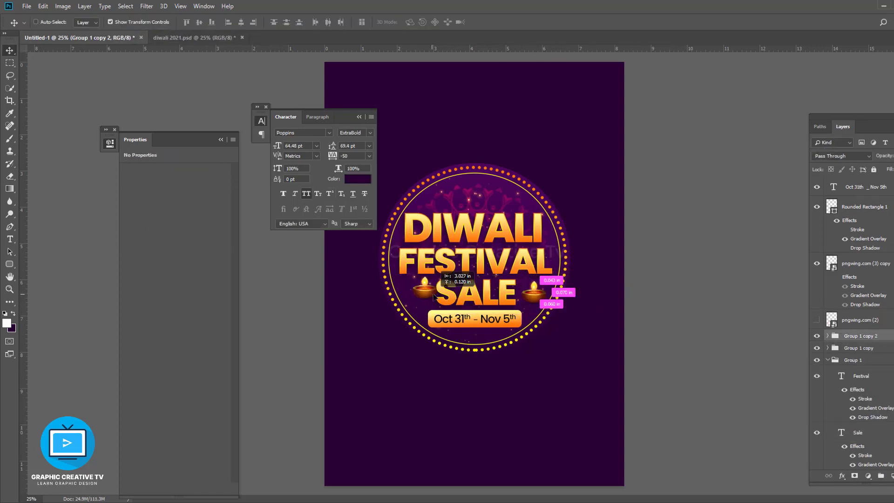
{"action": "left_click_drag", "start_coordinate": [434, 296], "coordinate": [427, 300]}
{"action": "left_click", "coordinate": [507, 318]}
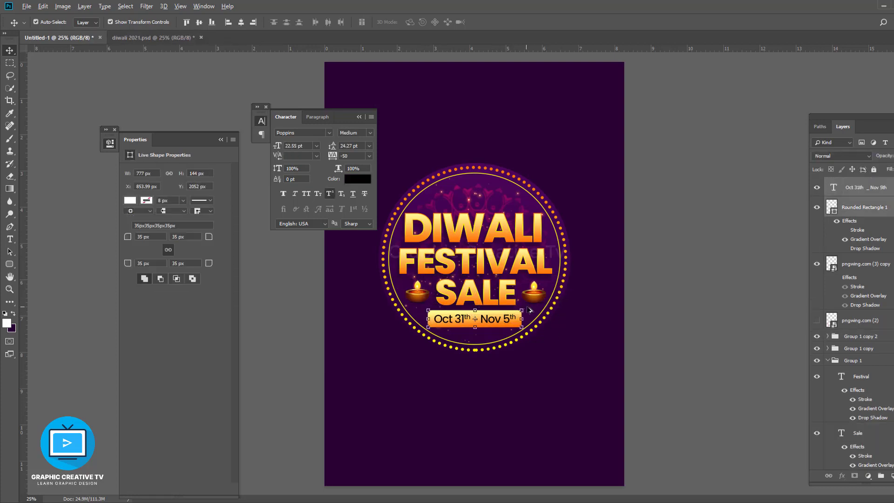
Make the badge circle's gradient overlay reversed and radial
{"action": "left_click", "coordinate": [456, 240]}
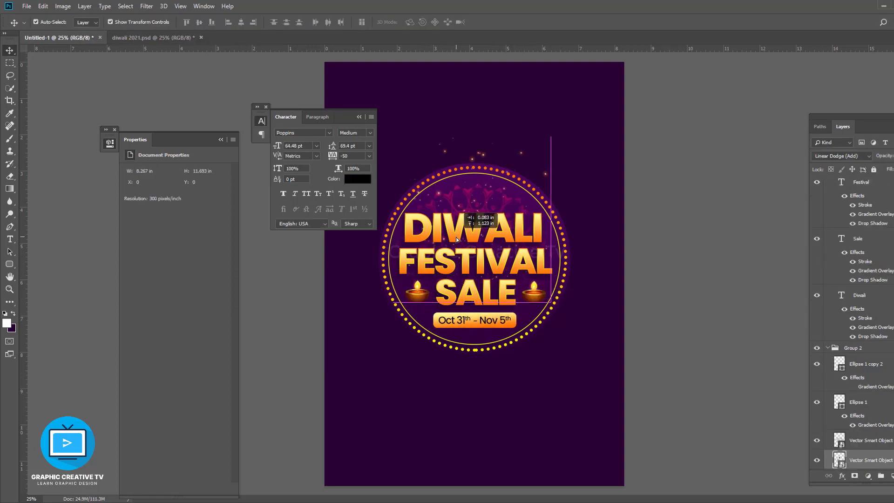
{"action": "left_click", "coordinate": [860, 461]}
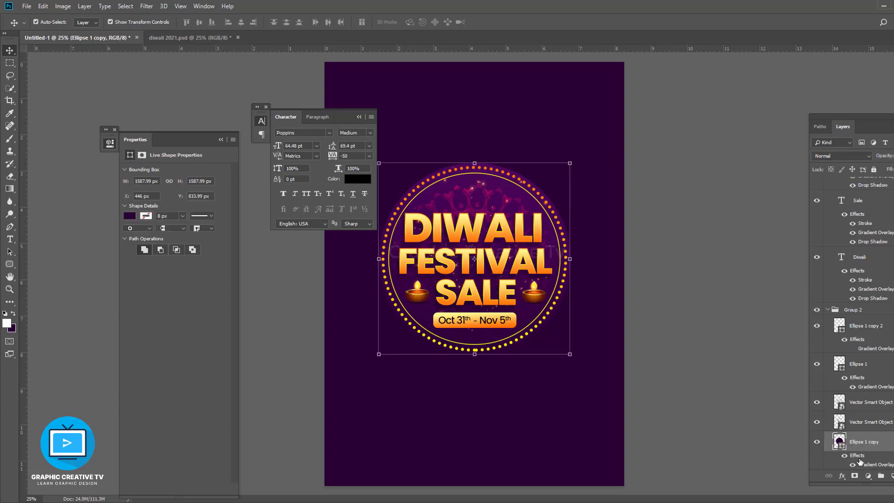
{"action": "left_click", "coordinate": [527, 341]}
{"action": "double_click", "coordinate": [871, 465]}
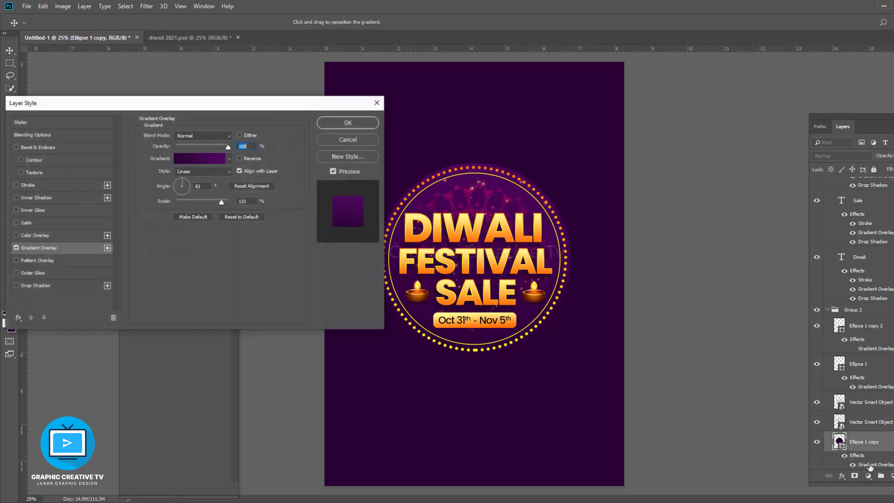
{"action": "left_click", "coordinate": [239, 158]}
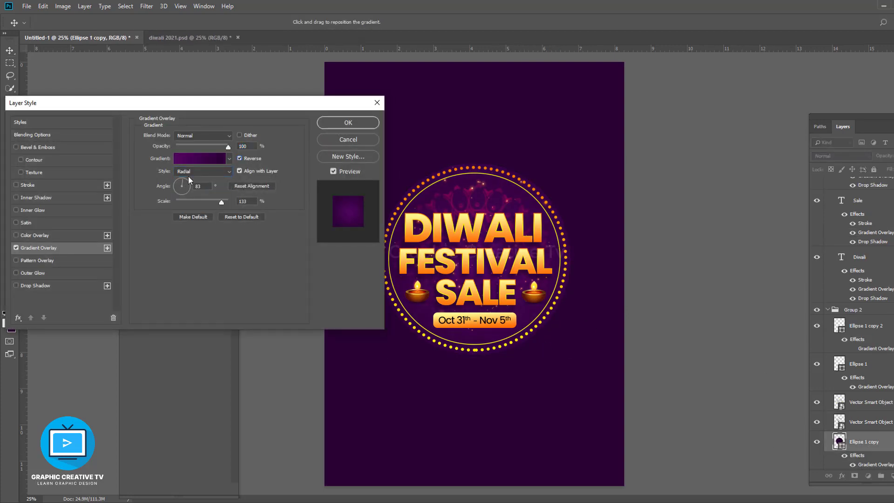
{"action": "left_click", "coordinate": [347, 140]}
{"action": "left_click", "coordinate": [843, 476]}
Add an Orange, Yellow, Orange gradient stroke to the badge circle
{"action": "left_click", "coordinate": [857, 400]}
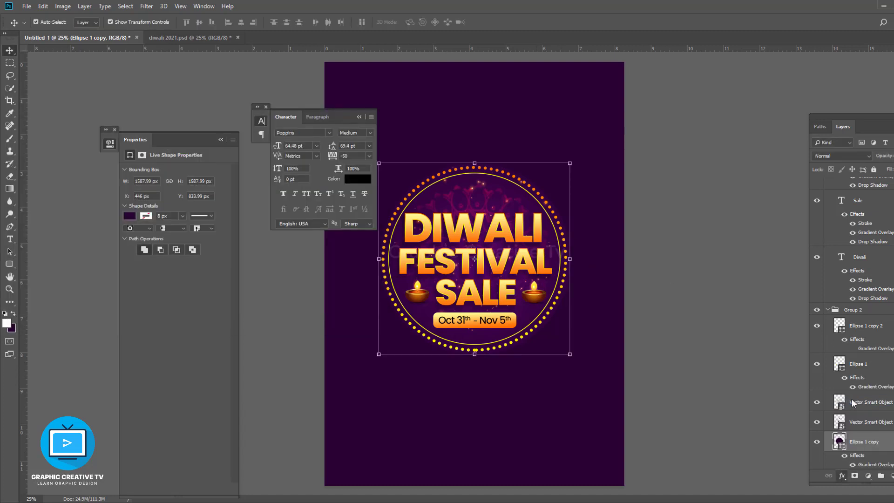
{"action": "left_click", "coordinate": [184, 192]}
{"action": "left_click", "coordinate": [183, 206]}
{"action": "left_click", "coordinate": [789, 200]}
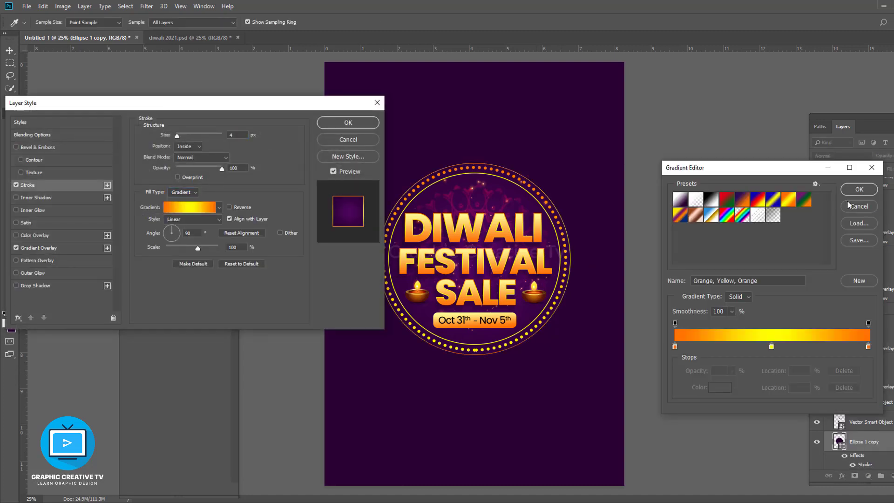
{"action": "key", "text": "Return"}
{"action": "key", "text": "Return"}
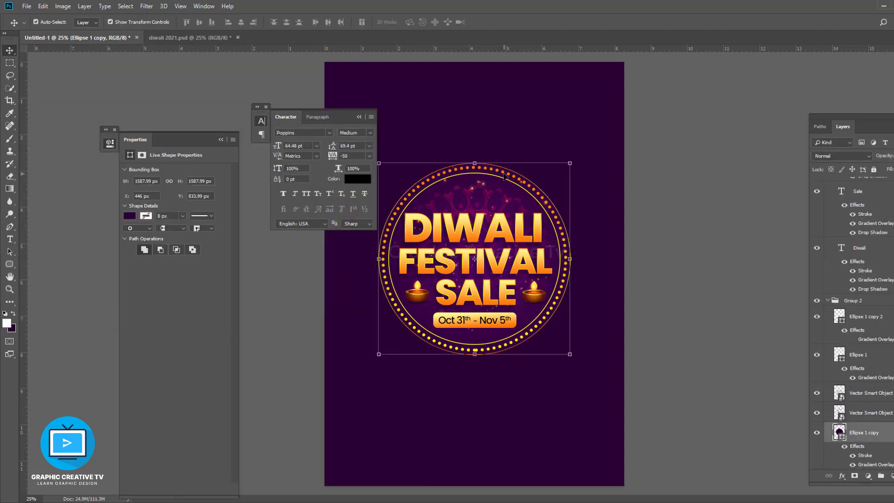
Set the SALE text stroke to Outside at 18 px
{"action": "scroll", "coordinate": [857, 326], "scroll_direction": "up", "scroll_amount": 2}
{"action": "left_click", "coordinate": [858, 244]}
{"action": "double_click", "coordinate": [865, 267]}
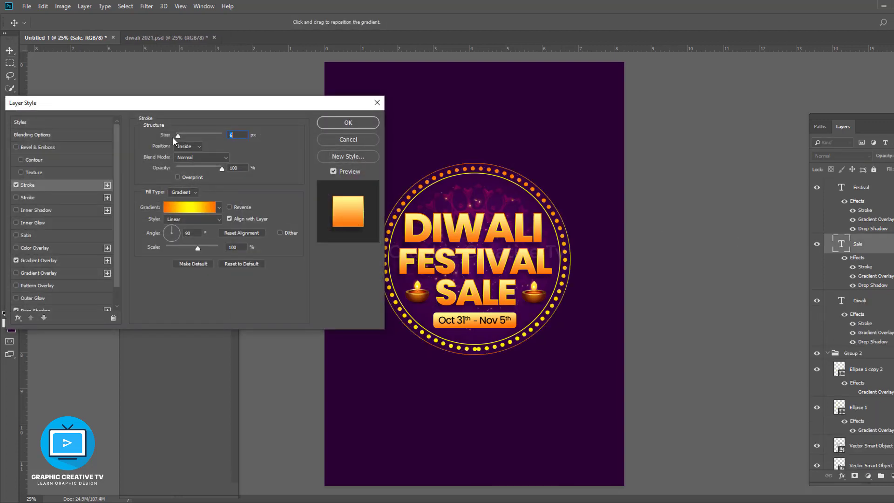
{"action": "left_click_drag", "start_coordinate": [178, 136], "coordinate": [180, 136]}
{"action": "left_click", "coordinate": [189, 146]}
{"action": "left_click", "coordinate": [189, 157]}
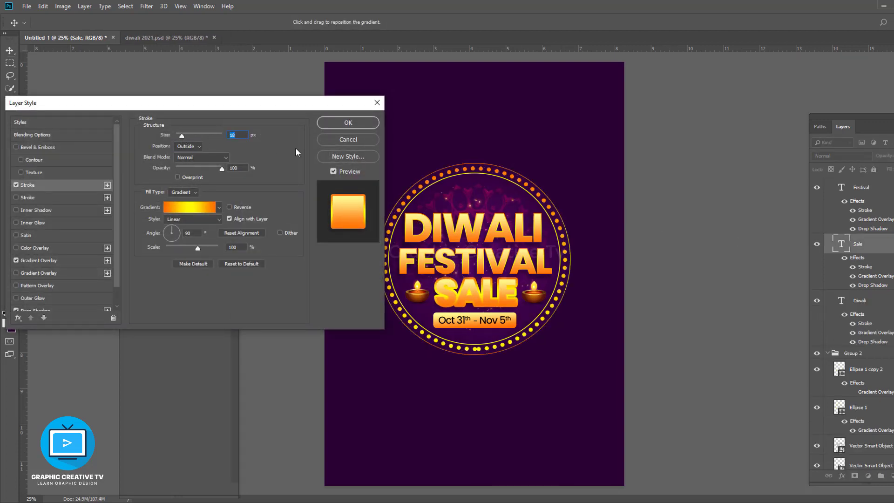
{"action": "key", "text": "Return"}
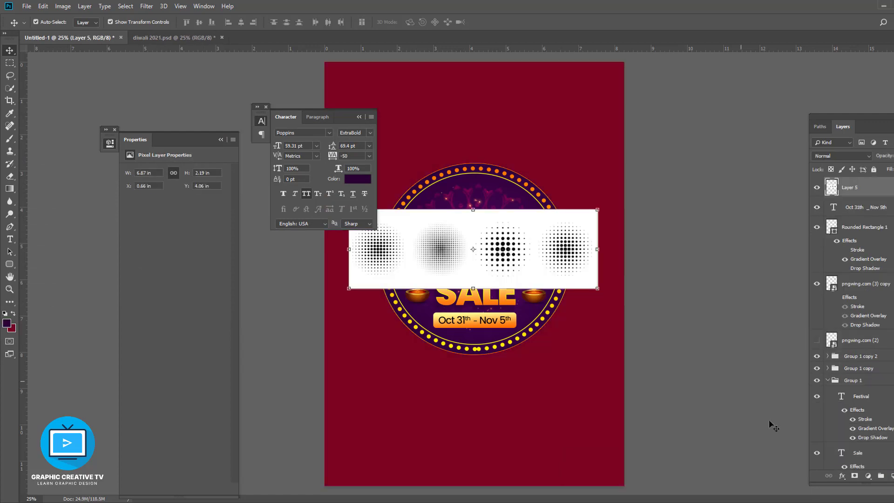
Set the halftone layer to Color Burn and stretch it wider behind the badge
{"action": "key", "text": "ctrl+plus"}
{"action": "left_click", "coordinate": [221, 139]}
{"action": "left_click", "coordinate": [359, 116]}
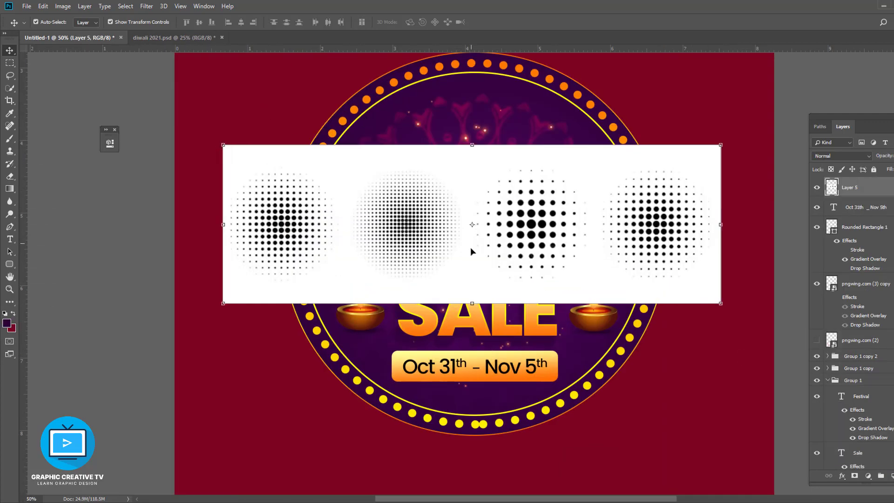
{"action": "left_click_drag", "start_coordinate": [470, 248], "coordinate": [476, 233]}
{"action": "left_click", "coordinate": [842, 156]}
{"action": "left_click", "coordinate": [837, 195]}
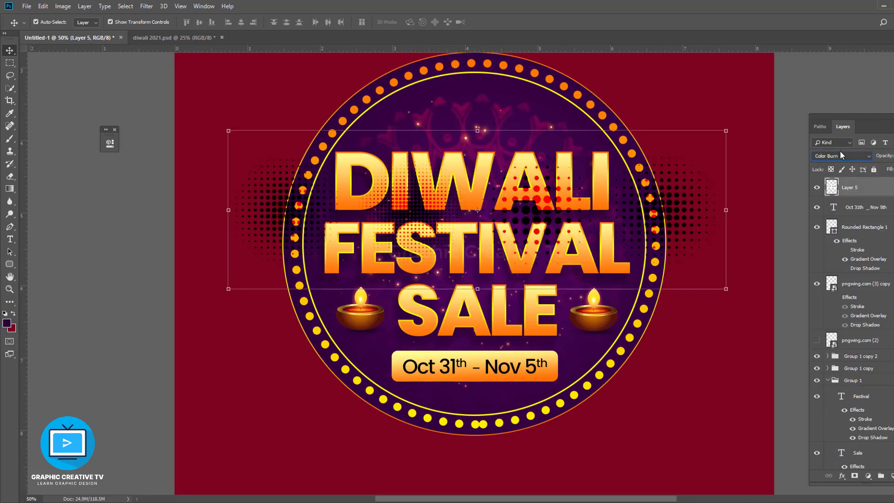
{"action": "left_click_drag", "start_coordinate": [722, 288], "coordinate": [774, 289]}
{"action": "key", "text": "Return"}
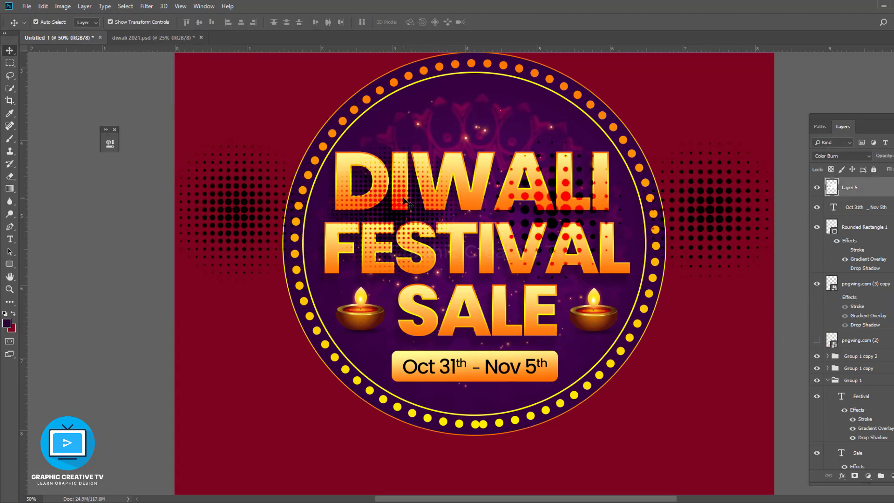
{"action": "left_click_drag", "start_coordinate": [404, 201], "coordinate": [408, 204]}
Mask and erase the halftone dots off DIWALI and FESTIVAL, then duplicate it rightward
{"action": "left_click", "coordinate": [9, 138]}
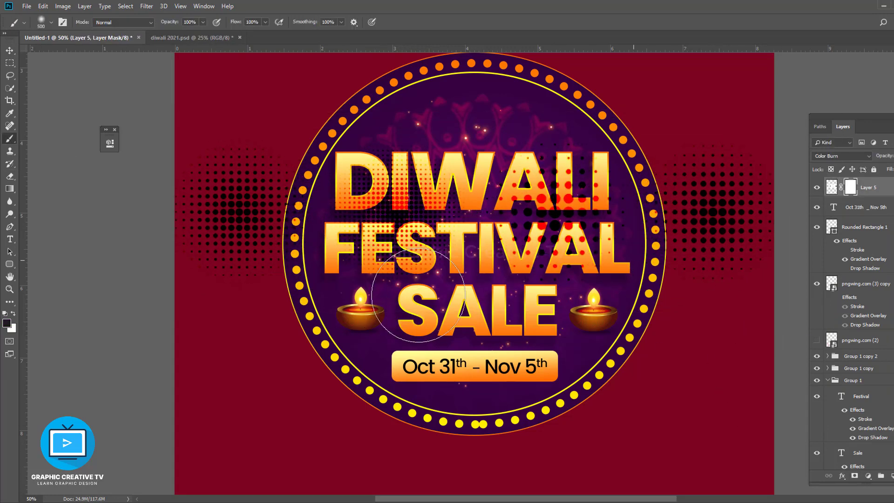
{"action": "left_click_drag", "start_coordinate": [718, 196], "coordinate": [676, 185]}
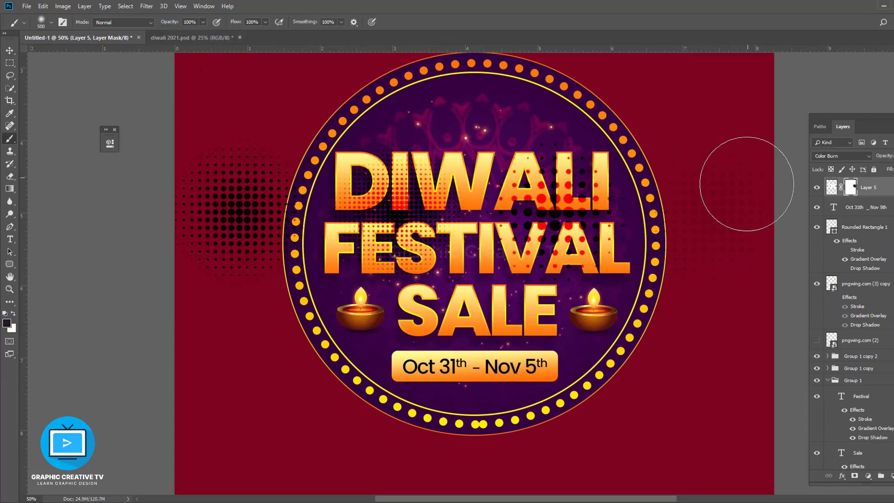
{"action": "key", "text": "e"}
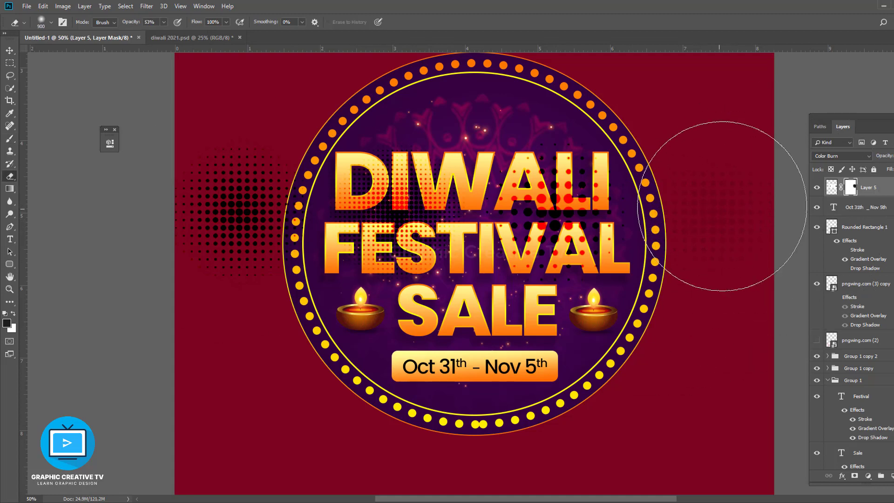
{"action": "mouse_move", "coordinate": [719, 179]}
{"action": "left_mouse_down"}
{"action": "mouse_move", "coordinate": [722, 188]}
{"action": "mouse_move", "coordinate": [669, 110]}
{"action": "left_mouse_up"}
{"action": "left_click_drag", "start_coordinate": [243, 200], "coordinate": [185, 269]}
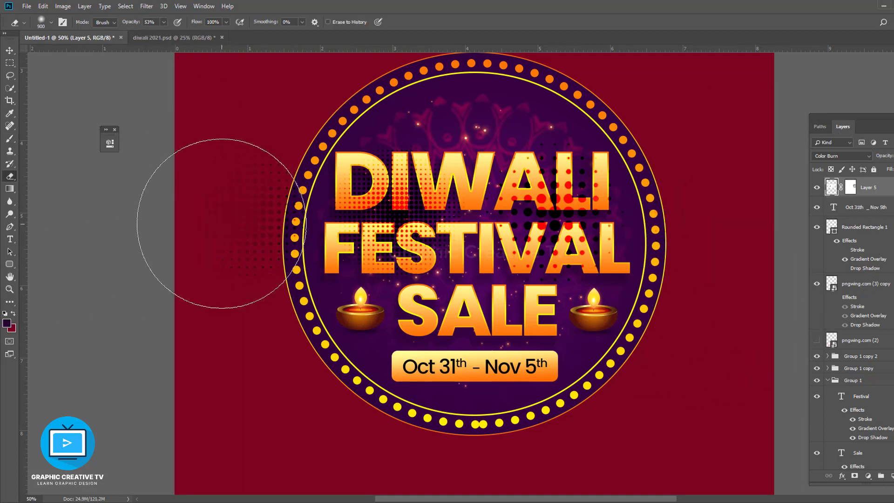
{"action": "left_click_drag", "start_coordinate": [496, 208], "coordinate": [587, 111]}
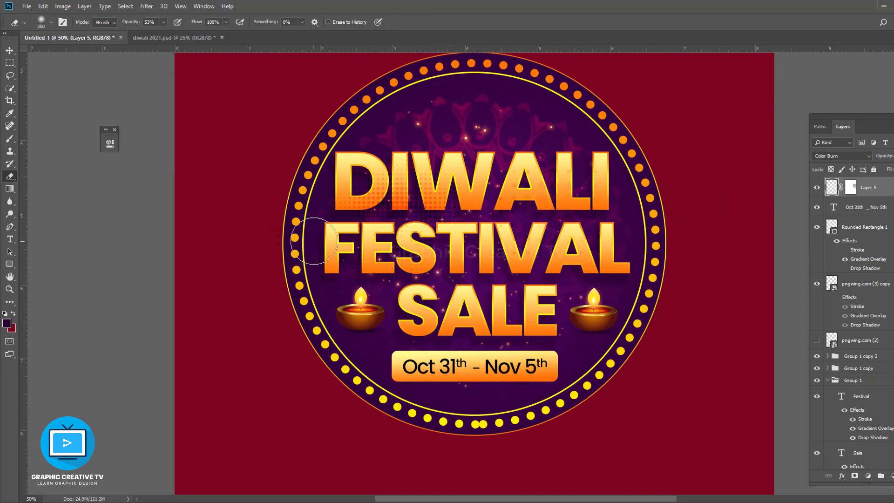
{"action": "left_click", "coordinate": [9, 51]}
{"action": "left_click_drag", "start_coordinate": [480, 252], "coordinate": [633, 276]}
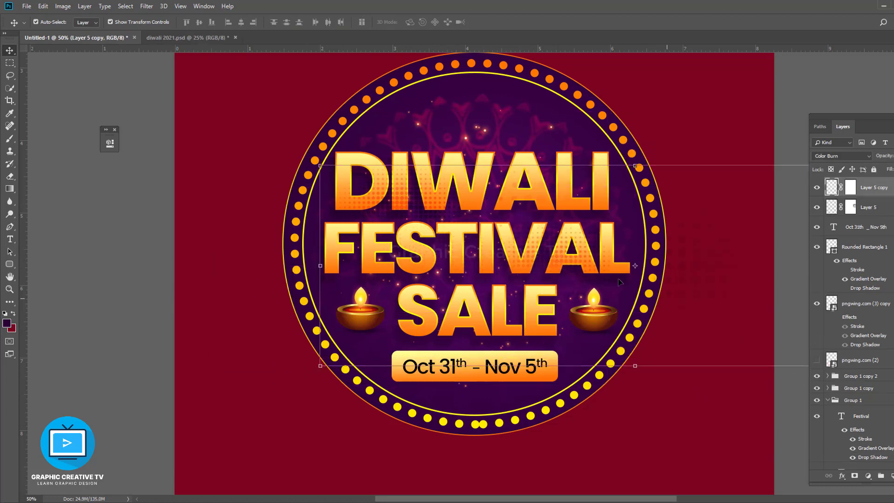
Undo the duplicate and enlarge the halftone pattern, moving it up and left
{"action": "key", "text": "ctrl+z"}
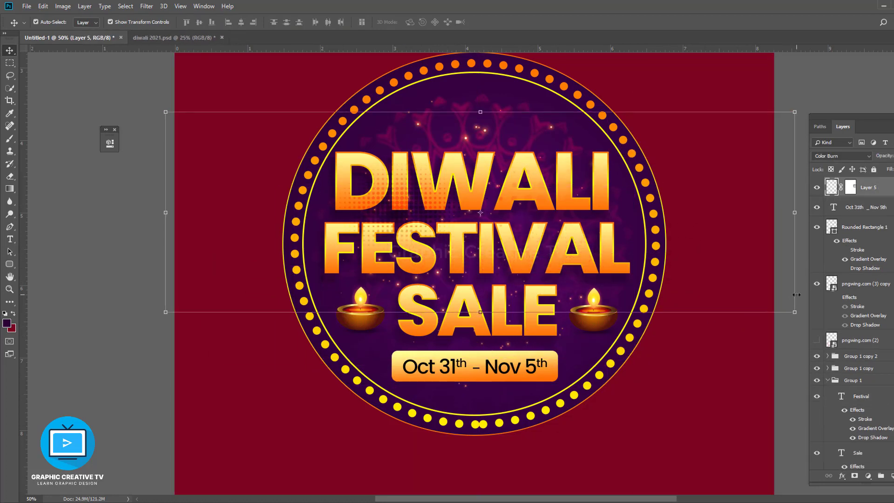
{"action": "key", "text": "ctrl+alt+z"}
{"action": "left_click_drag", "start_coordinate": [498, 224], "coordinate": [637, 313]}
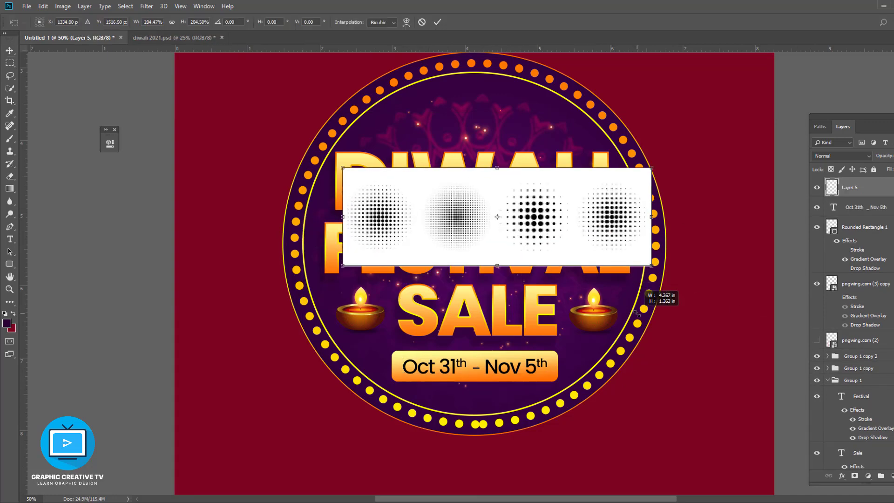
{"action": "left_click_drag", "start_coordinate": [586, 248], "coordinate": [568, 239]}
{"action": "key", "text": "Return"}
Browse blending modes for a lighter blend on the halftone layer
{"action": "left_click", "coordinate": [833, 156]}
{"action": "scroll", "coordinate": [834, 157], "scroll_direction": "down", "scroll_amount": 8}
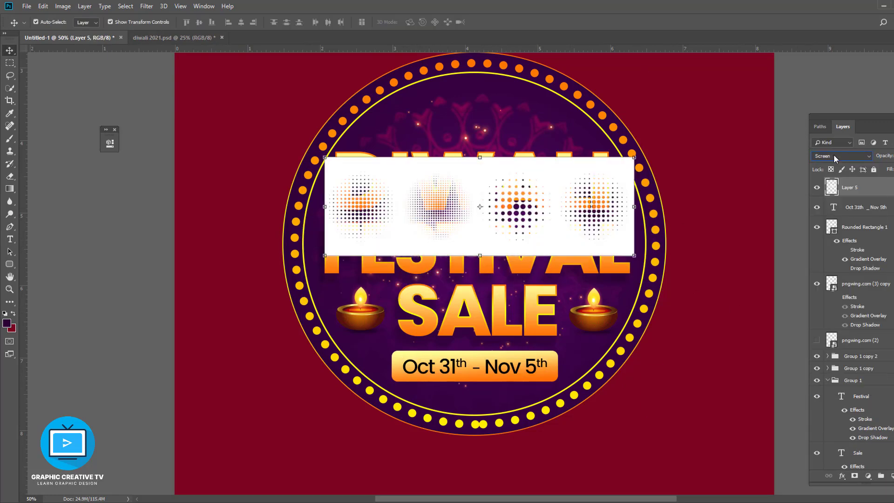
{"action": "scroll", "coordinate": [834, 156], "scroll_direction": "down", "scroll_amount": 2}
{"action": "scroll", "coordinate": [834, 156], "scroll_direction": "down", "scroll_amount": 1}
{"action": "scroll", "coordinate": [834, 156], "scroll_direction": "down", "scroll_amount": 2}
{"action": "scroll", "coordinate": [834, 156], "scroll_direction": "down", "scroll_amount": 2}
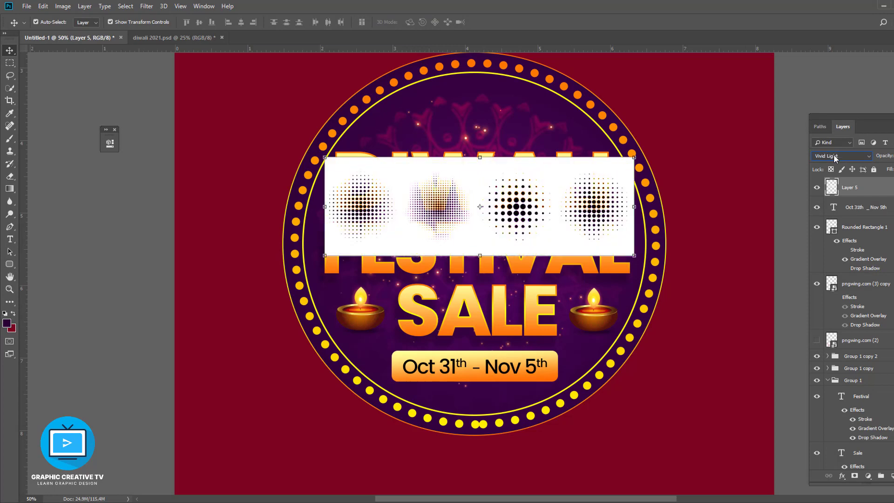
{"action": "scroll", "coordinate": [834, 156], "scroll_direction": "up", "scroll_amount": 6}
{"action": "scroll", "coordinate": [833, 156], "scroll_direction": "up", "scroll_amount": 4}
{"action": "scroll", "coordinate": [834, 156], "scroll_direction": "up", "scroll_amount": 1}
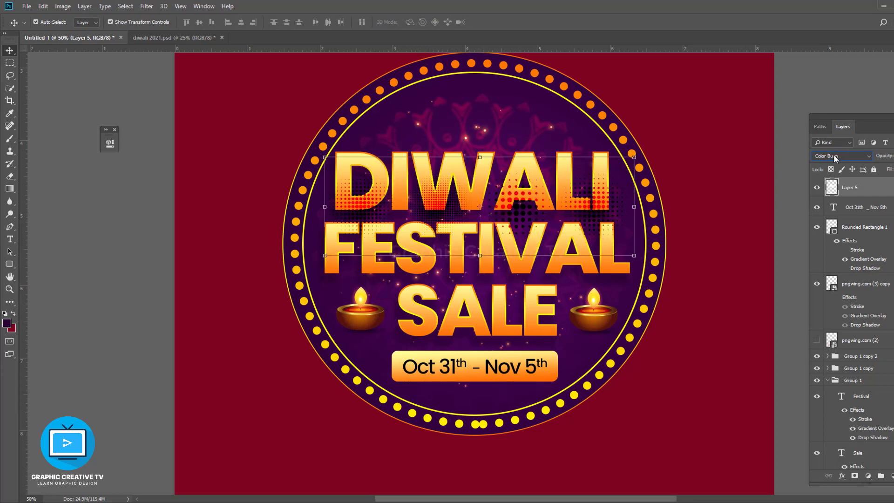
Duplicate the halftone layer, hide the original, and reposition the copy
{"action": "key", "text": "e"}
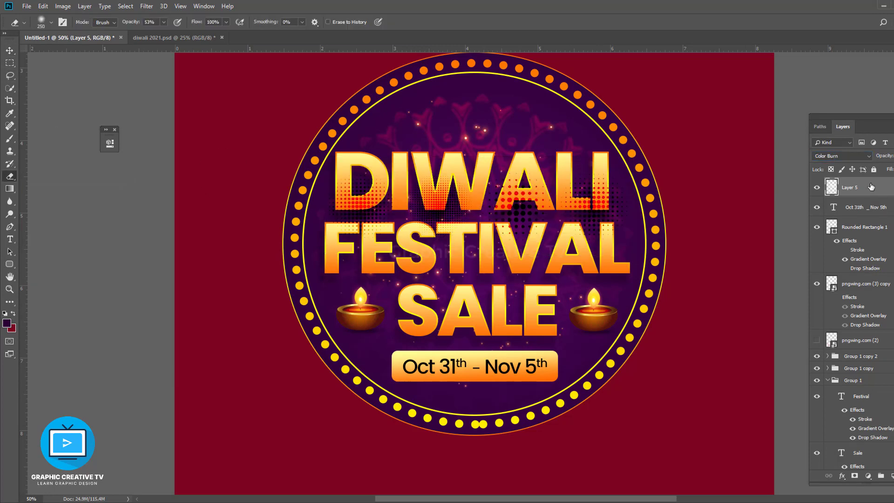
{"action": "key", "text": "ctrl+j"}
{"action": "left_click", "coordinate": [817, 208]}
{"action": "left_click", "coordinate": [852, 187]}
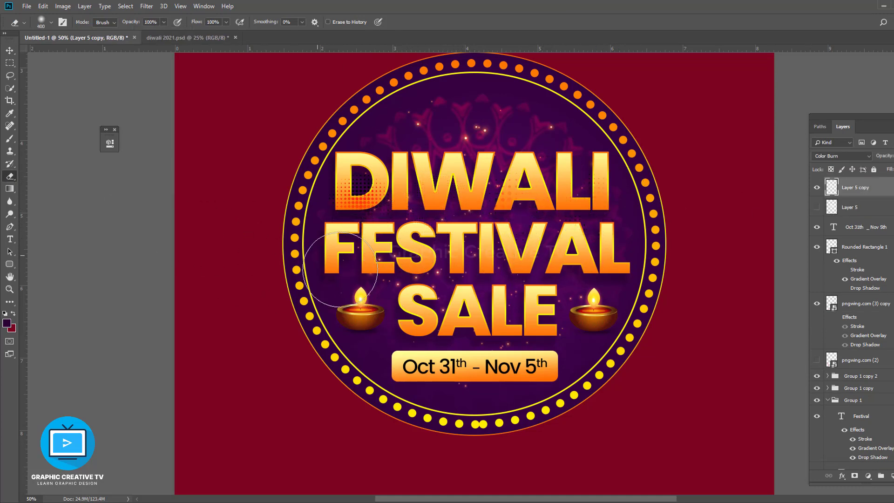
{"action": "key", "text": "v"}
{"action": "mouse_move", "coordinate": [345, 212]}
{"action": "left_mouse_down"}
{"action": "mouse_move", "coordinate": [344, 204]}
{"action": "mouse_move", "coordinate": [488, 312]}
{"action": "left_mouse_up"}
Make another halftone copy and place it over FESTIVAL
{"action": "key", "text": "ctrl+j"}
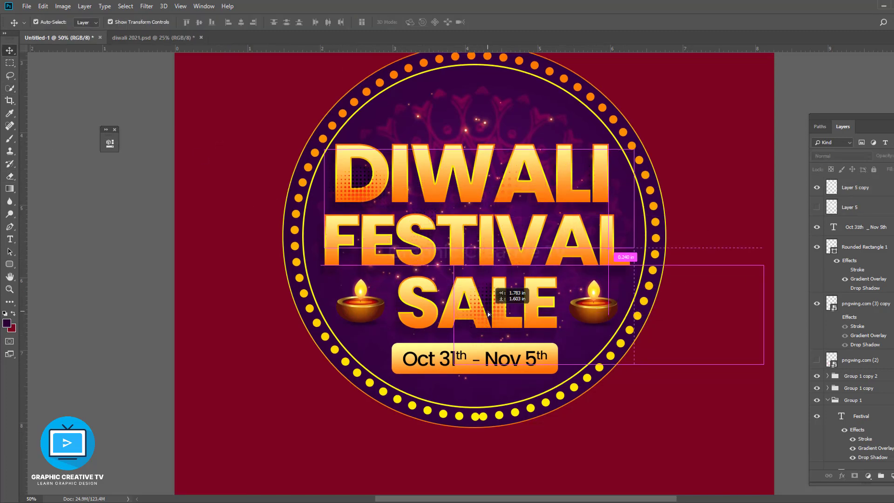
{"action": "key", "text": "e"}
{"action": "scroll", "coordinate": [513, 293], "scroll_direction": "down", "scroll_amount": 1}
{"action": "scroll", "coordinate": [533, 278], "scroll_direction": "down", "scroll_amount": 1}
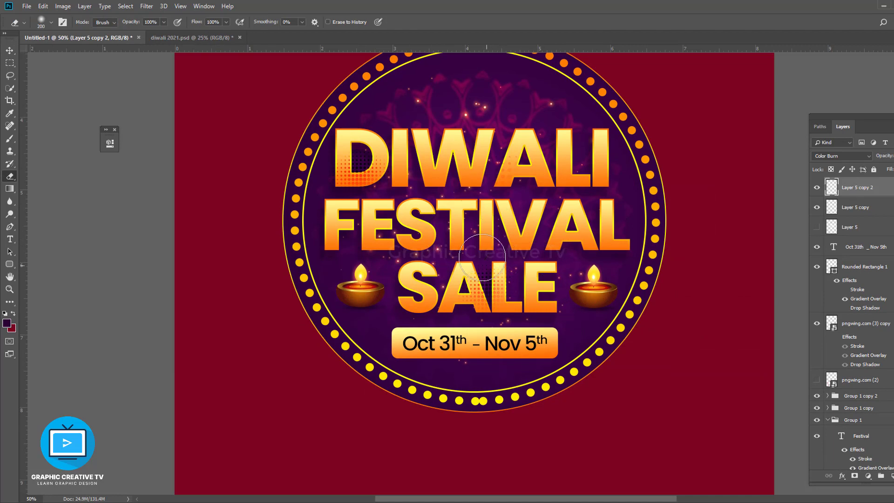
{"action": "left_click", "coordinate": [9, 50]}
{"action": "mouse_move", "coordinate": [481, 297]}
{"action": "left_mouse_down"}
{"action": "mouse_move", "coordinate": [546, 171]}
{"action": "mouse_move", "coordinate": [624, 201]}
{"action": "left_mouse_up"}
{"action": "mouse_move", "coordinate": [605, 170]}
{"action": "left_mouse_down"}
{"action": "mouse_move", "coordinate": [592, 227]}
{"action": "mouse_move", "coordinate": [540, 227]}
{"action": "left_mouse_up"}
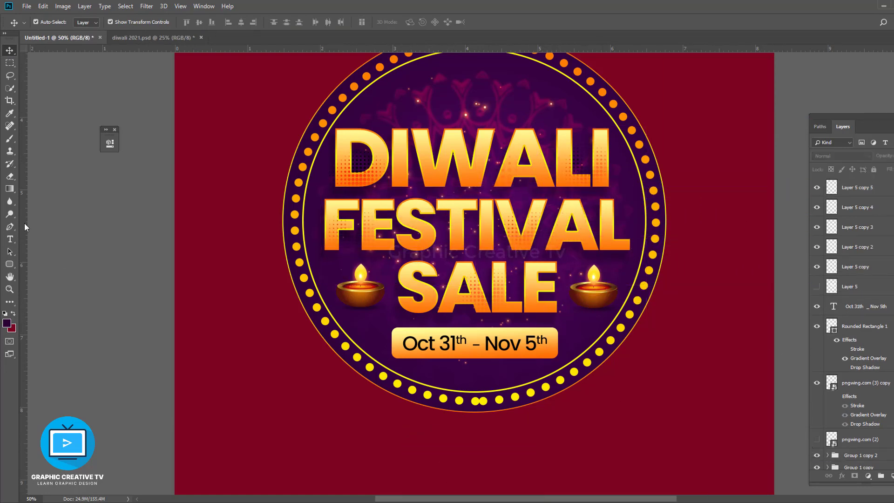
Add a new layer above the top halftone copy and paint a soft yellow blob left of SALE
{"action": "key", "text": "b"}
{"action": "left_click", "coordinate": [867, 195]}
{"action": "key", "text": "ctrl+shift+alt+n"}
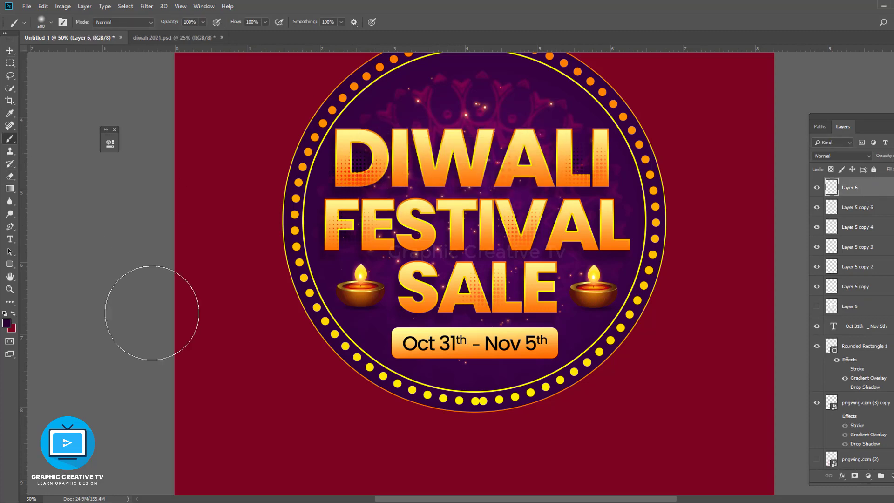
{"action": "left_click", "coordinate": [6, 323]}
{"action": "left_click", "coordinate": [694, 410]}
{"action": "left_click", "coordinate": [778, 311]}
{"action": "key", "text": "bracketleft"}
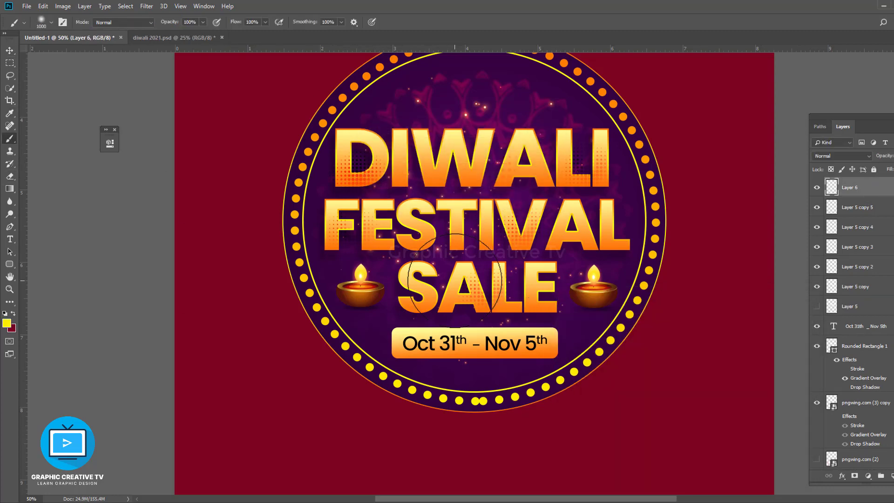
{"action": "key", "text": "bracketright"}
{"action": "key", "text": "bracketright"}
{"action": "key", "text": "bracketright"}
{"action": "left_click", "coordinate": [299, 300]}
Transform the yellow blob into a thin glowing line between FESTIVAL and SALE
{"action": "key", "text": "ctrl+t"}
{"action": "left_click_drag", "start_coordinate": [381, 78], "coordinate": [399, 497]}
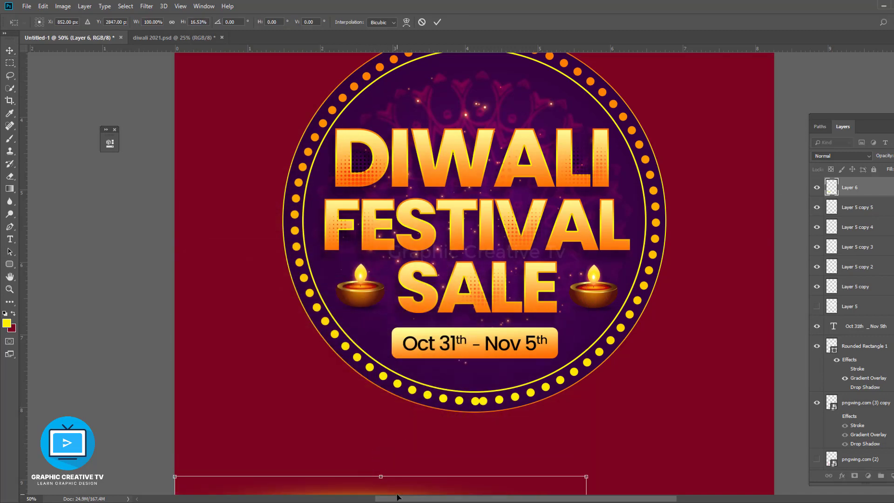
{"action": "mouse_move", "coordinate": [360, 298]}
{"action": "left_mouse_down"}
{"action": "mouse_move", "coordinate": [360, 315]}
{"action": "mouse_move", "coordinate": [434, 249]}
{"action": "left_mouse_up"}
{"action": "key", "text": "Return"}
{"action": "key", "text": "v"}
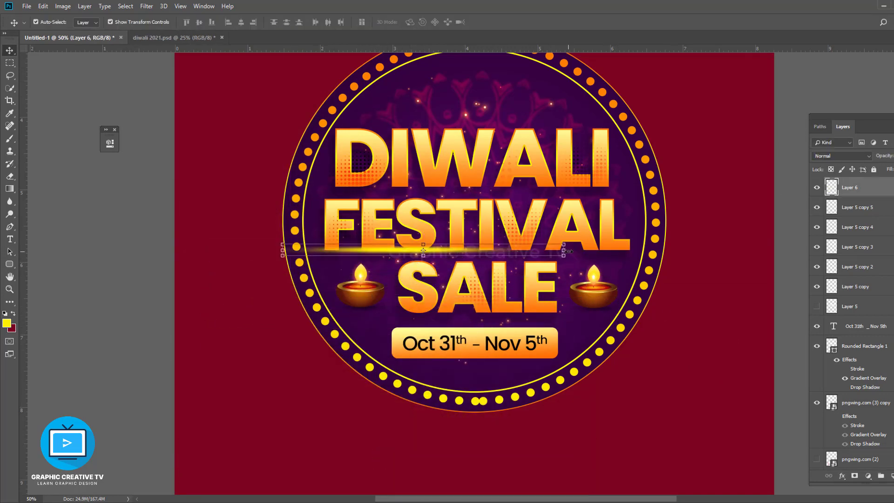
{"action": "left_click_drag", "start_coordinate": [564, 252], "coordinate": [439, 250]}
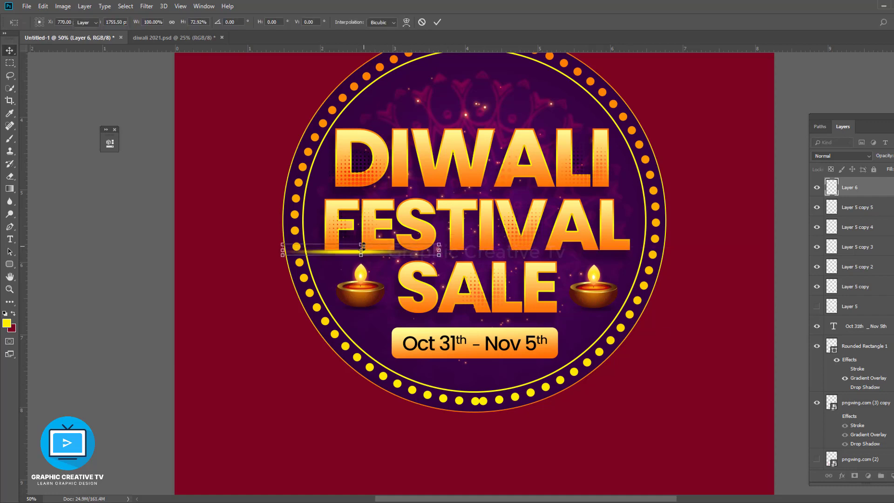
{"action": "key", "text": "Return"}
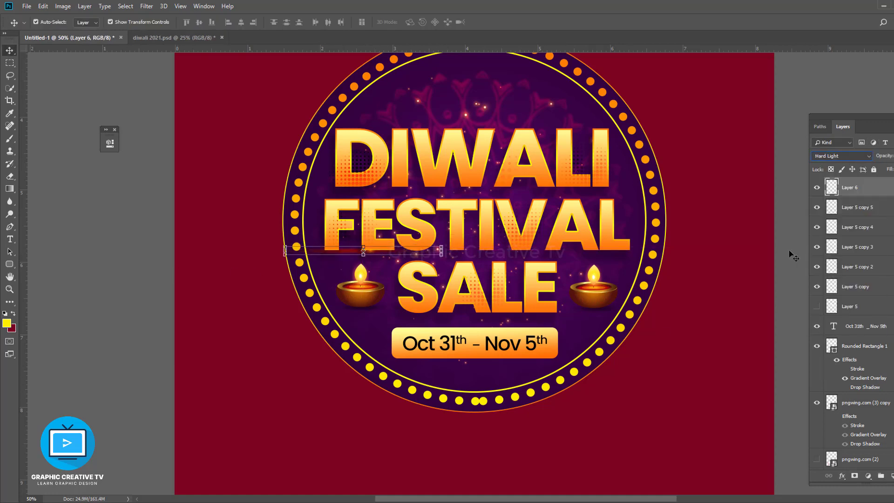
{"action": "left_click_drag", "start_coordinate": [285, 250], "coordinate": [306, 252]}
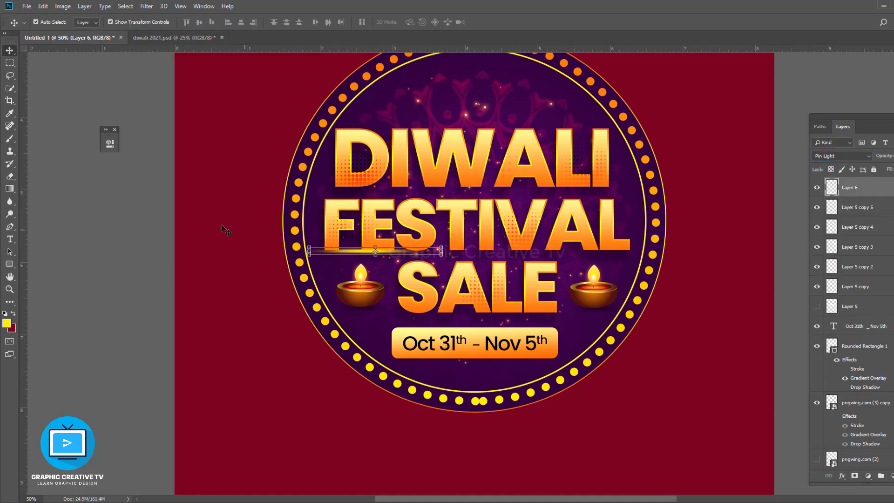
{"action": "left_click_drag", "start_coordinate": [441, 251], "coordinate": [651, 251]}
{"action": "key", "text": "Return"}
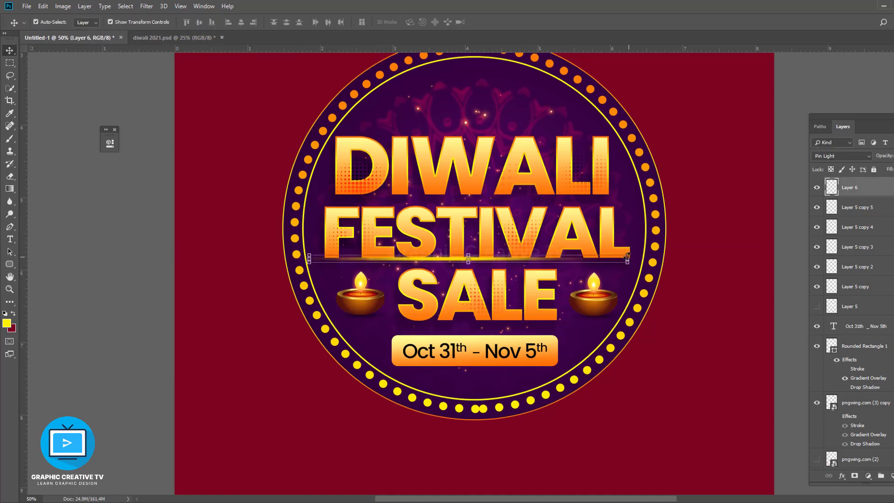
Copy the glow line up between DIWALI and FESTIVAL, narrow it, and undo extra copies
{"action": "left_click_drag", "start_coordinate": [482, 262], "coordinate": [483, 195]}
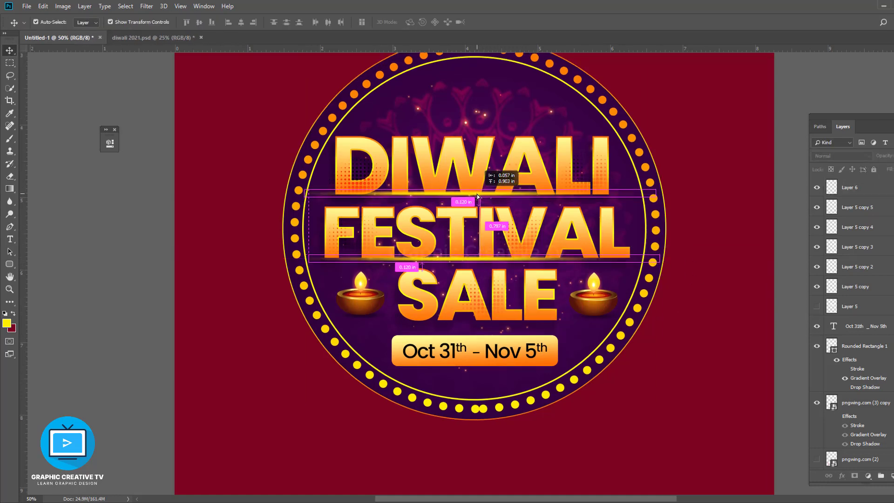
{"action": "left_click", "coordinate": [842, 156]}
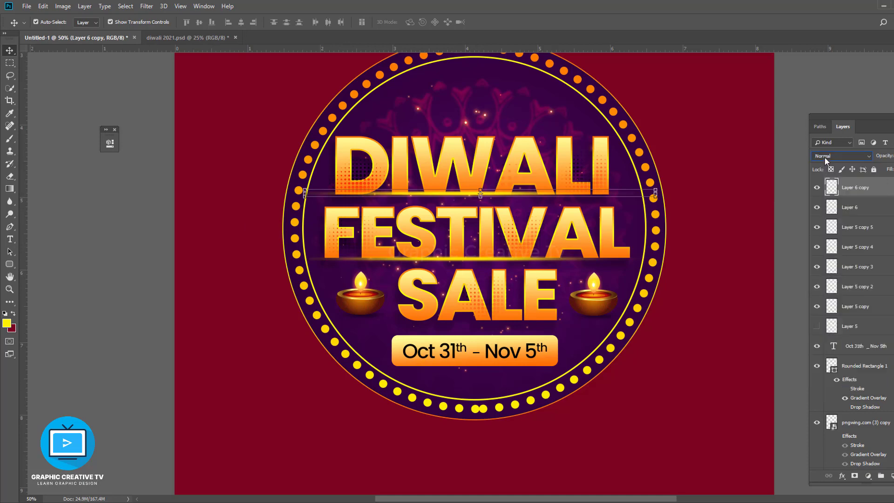
{"action": "key", "text": "ctrl+minus"}
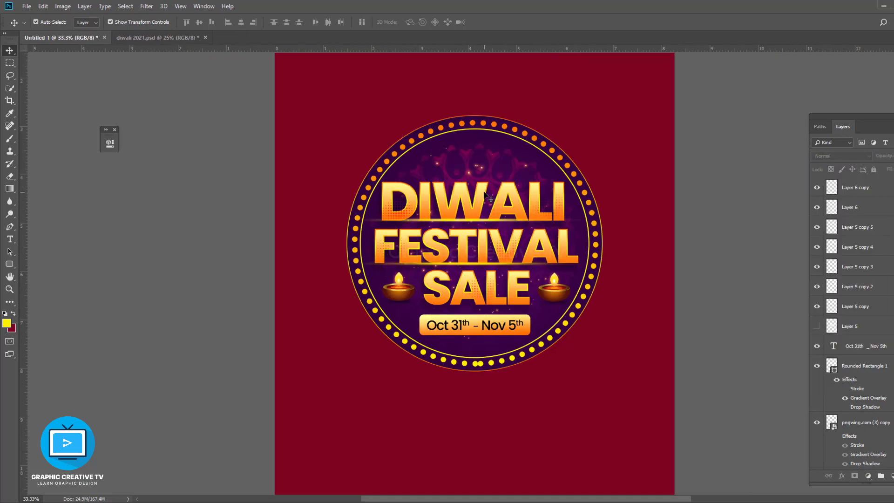
{"action": "left_click", "coordinate": [476, 222]}
{"action": "left_click_drag", "start_coordinate": [614, 221], "coordinate": [604, 220]}
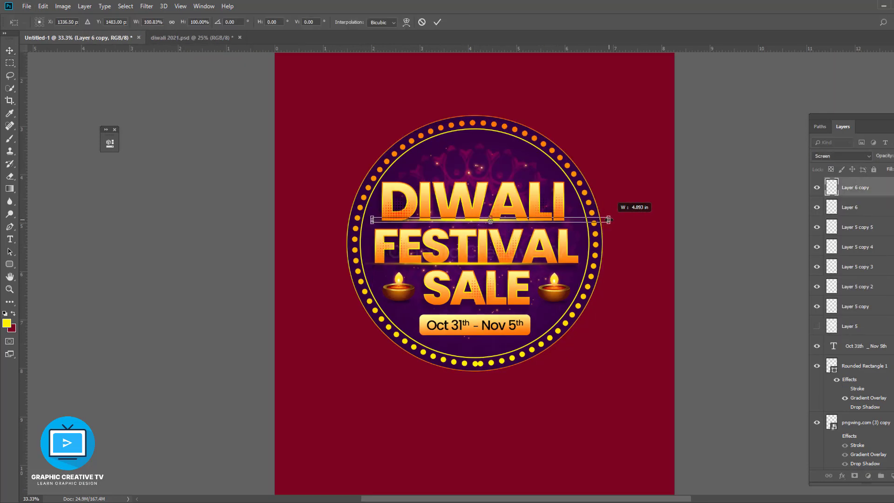
{"action": "key", "text": "Return"}
{"action": "left_click_drag", "start_coordinate": [489, 222], "coordinate": [489, 309]}
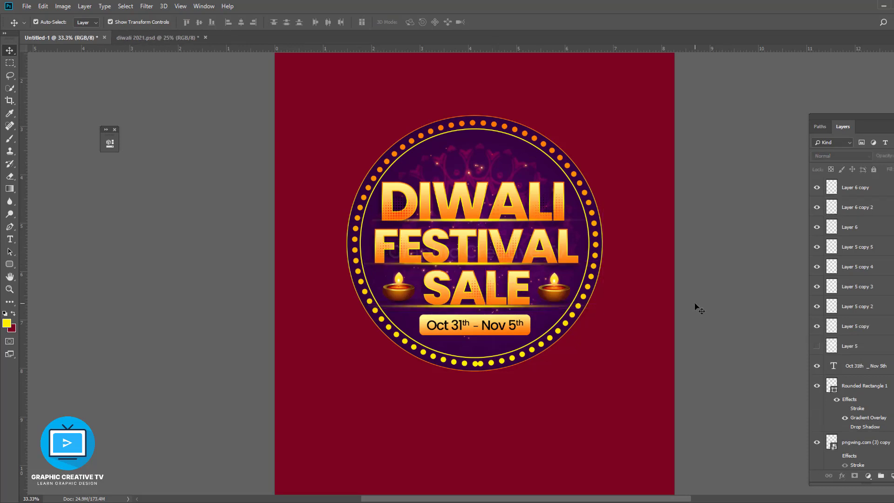
{"action": "key", "text": "ctrl+alt+z"}
{"action": "key", "text": "ctrl+alt+z"}
{"action": "key", "text": "ctrl+alt+z"}
{"action": "key", "text": "ctrl+alt+z"}
{"action": "key", "text": "ctrl+alt+z"}
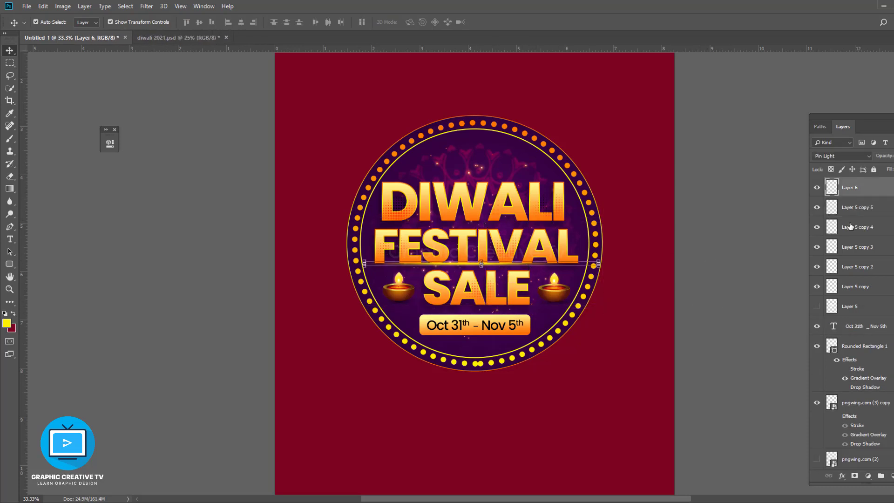
Give the glow line layer a 13 px outer glow
{"action": "left_click", "coordinate": [842, 475]}
{"action": "left_click", "coordinate": [865, 461]}
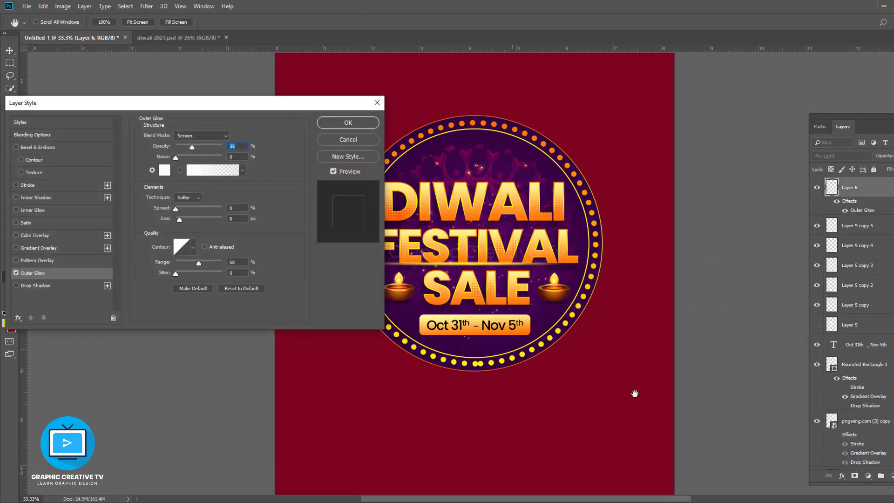
{"action": "left_click_drag", "start_coordinate": [180, 217], "coordinate": [182, 219]}
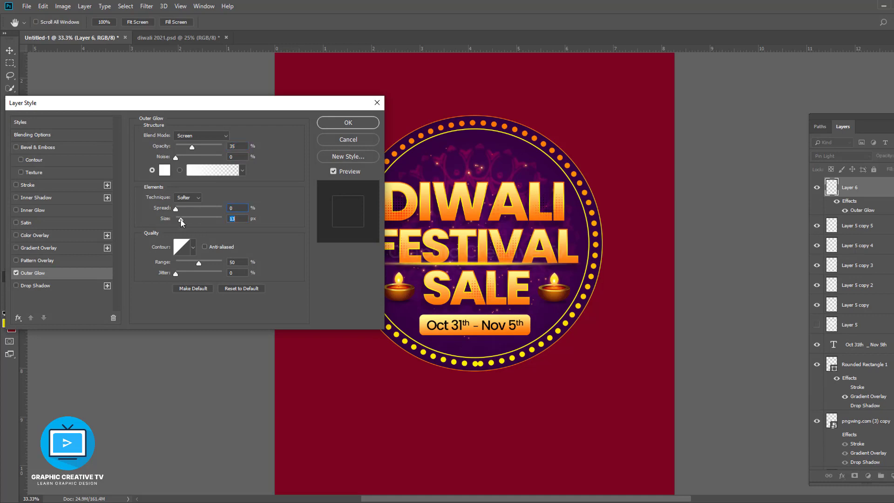
{"action": "key", "text": "Return"}
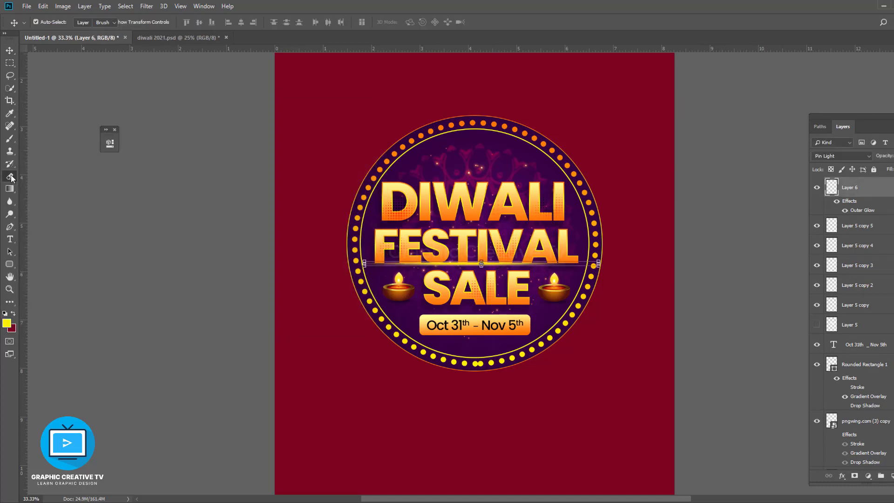
Try duplicating the diya lamp image, undo it, and select then deselect the DIWALI halftone copy
{"action": "left_click", "coordinate": [10, 177]}
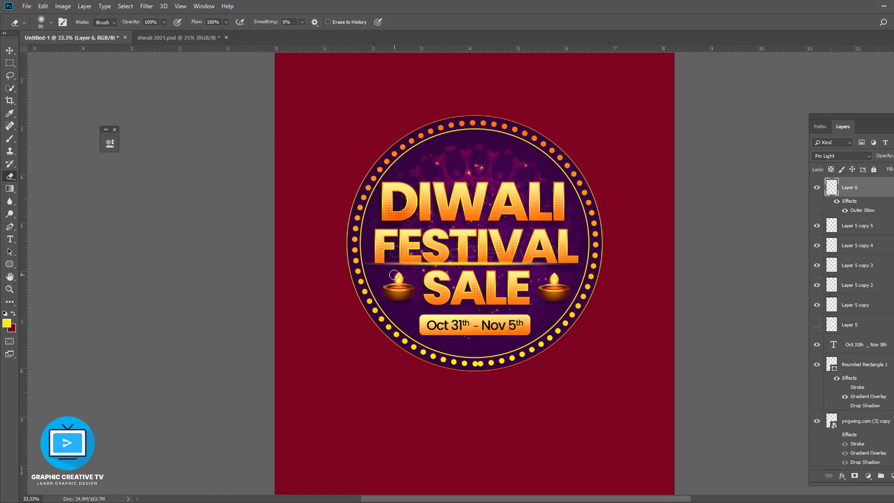
{"action": "key", "text": "v"}
{"action": "mouse_move", "coordinate": [491, 132]}
{"action": "left_mouse_down"}
{"action": "mouse_move", "coordinate": [492, 147]}
{"action": "mouse_move", "coordinate": [410, 314]}
{"action": "left_mouse_up"}
{"action": "key", "text": "ctrl+z"}
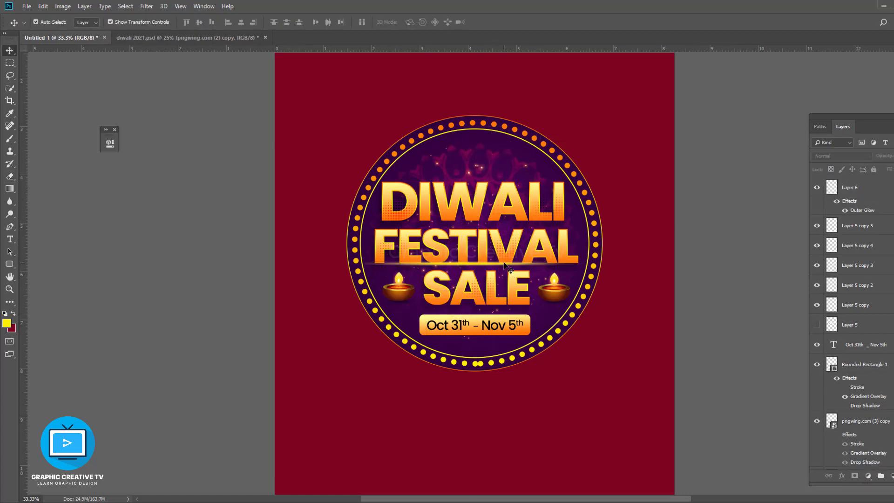
{"action": "left_click", "coordinate": [546, 215]}
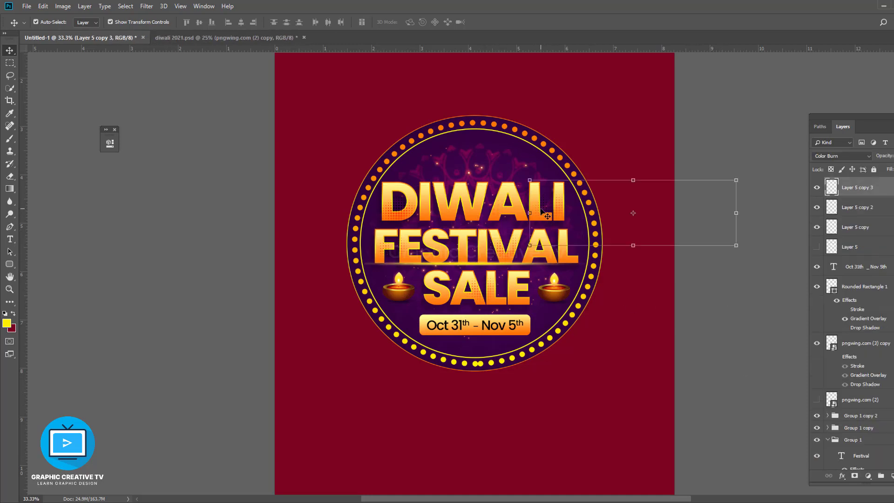
{"action": "key", "text": "e"}
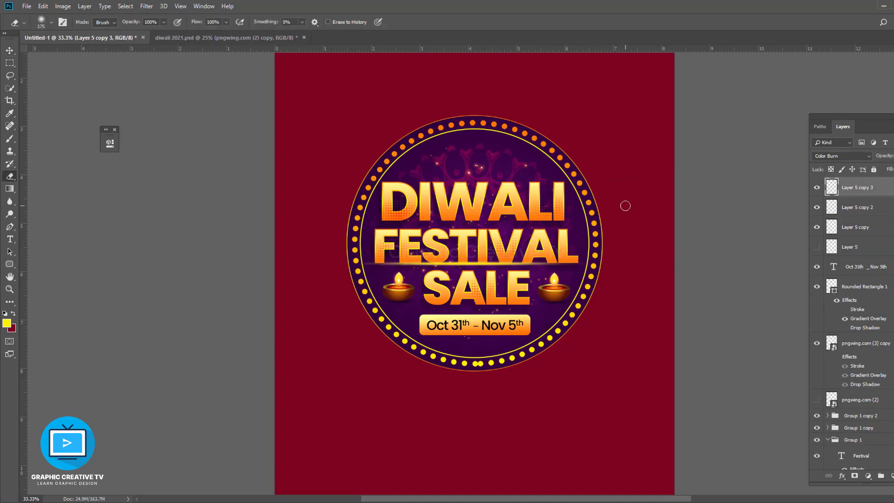
{"action": "key", "text": "v"}
{"action": "left_click", "coordinate": [219, 120]}
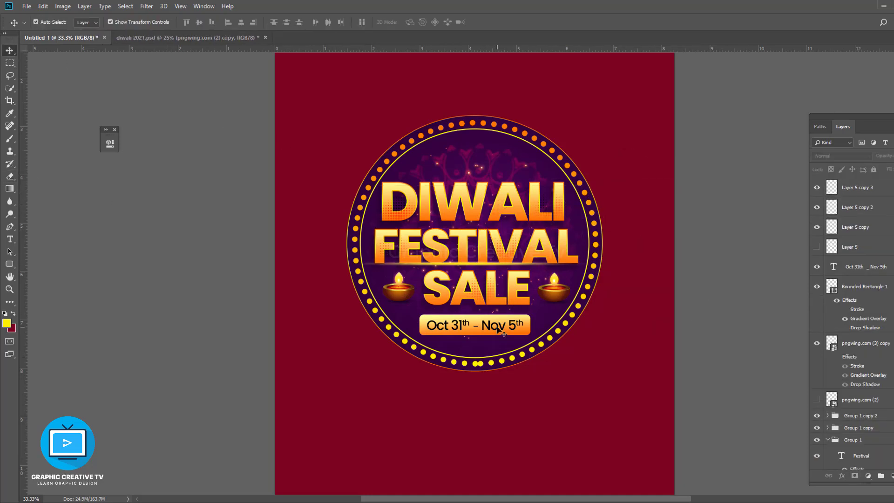
Set Rounded Rectangle 1's drop shadow to 56% opacity and 9 px size, adjusting distance
{"action": "left_click", "coordinate": [862, 286]}
{"action": "double_click", "coordinate": [865, 328]}
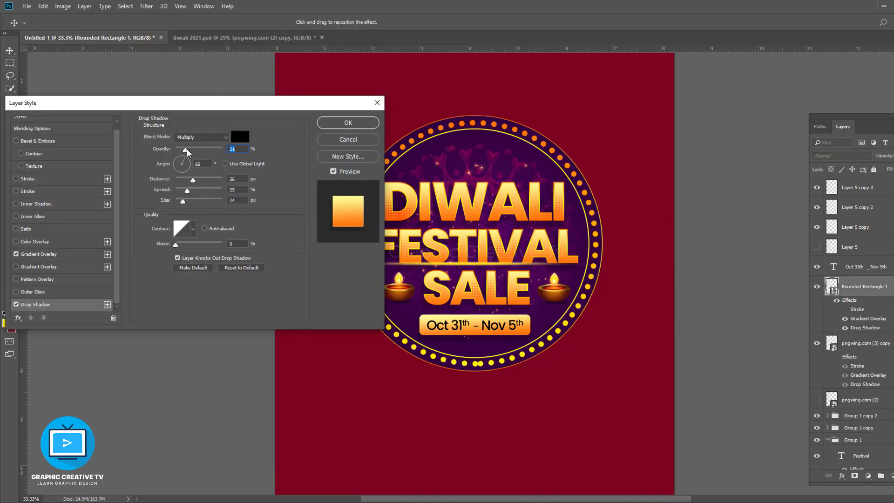
{"action": "left_click_drag", "start_coordinate": [183, 201], "coordinate": [180, 201]}
{"action": "left_click_drag", "start_coordinate": [185, 150], "coordinate": [203, 150]}
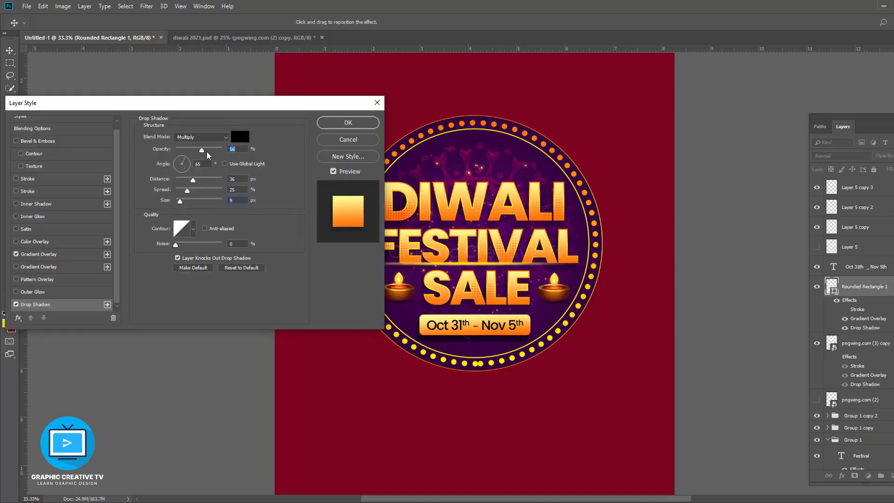
{"action": "left_click_drag", "start_coordinate": [193, 180], "coordinate": [186, 179]}
{"action": "left_click", "coordinate": [348, 122]}
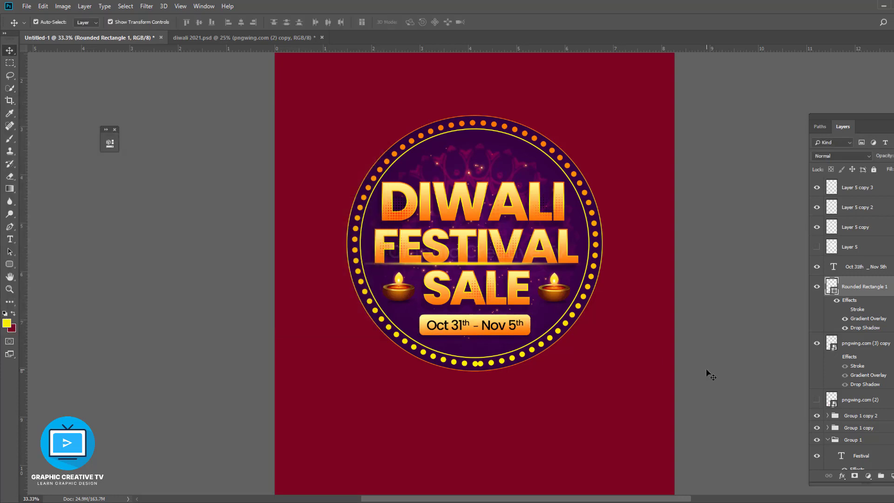
{"action": "left_click", "coordinate": [712, 331]}
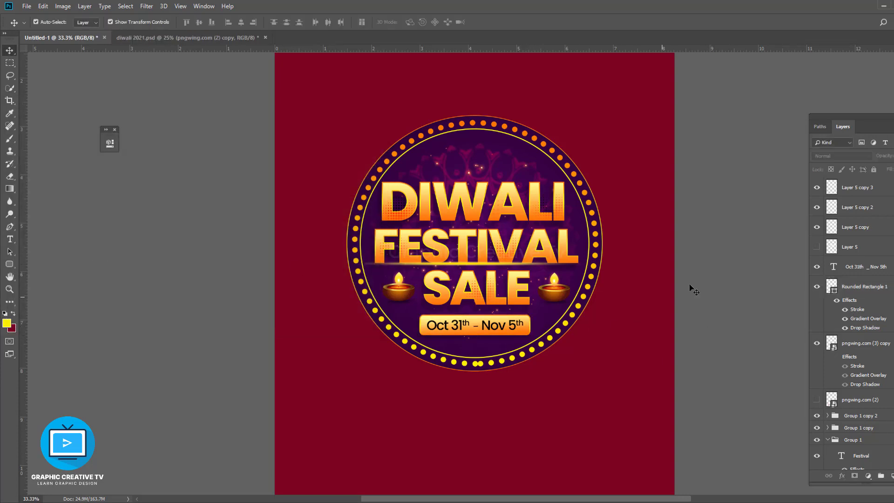
Centre the dotted Ellipse 1 stroke on its path in the stroke options
{"action": "left_click", "coordinate": [547, 202]}
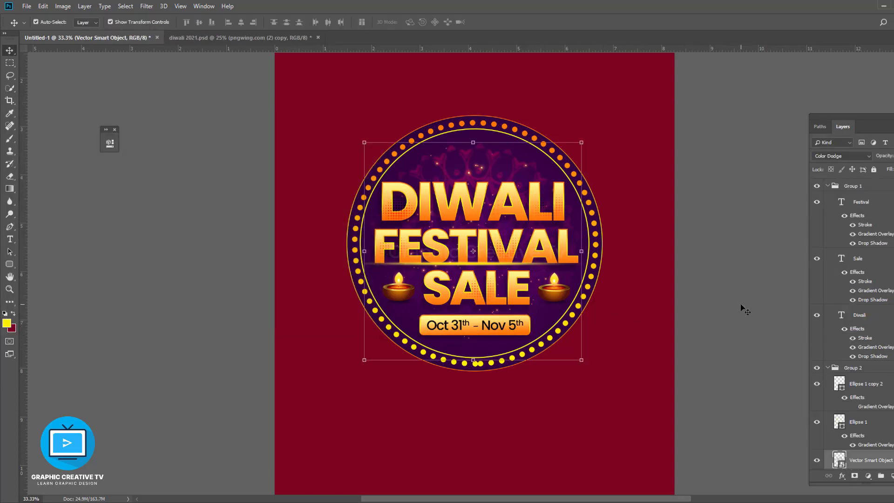
{"action": "left_click", "coordinate": [742, 307]}
{"action": "key", "text": "ctrl+minus"}
{"action": "key", "text": "ctrl+plus"}
{"action": "key", "text": "ctrl+plus"}
{"action": "left_click", "coordinate": [487, 426], "text": "ctrl"}
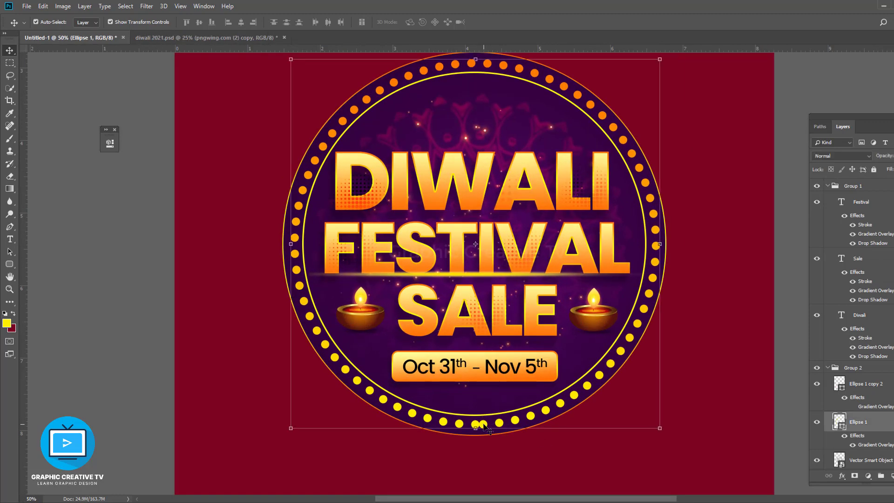
{"action": "left_click", "coordinate": [10, 264]}
{"action": "left_click", "coordinate": [178, 22]}
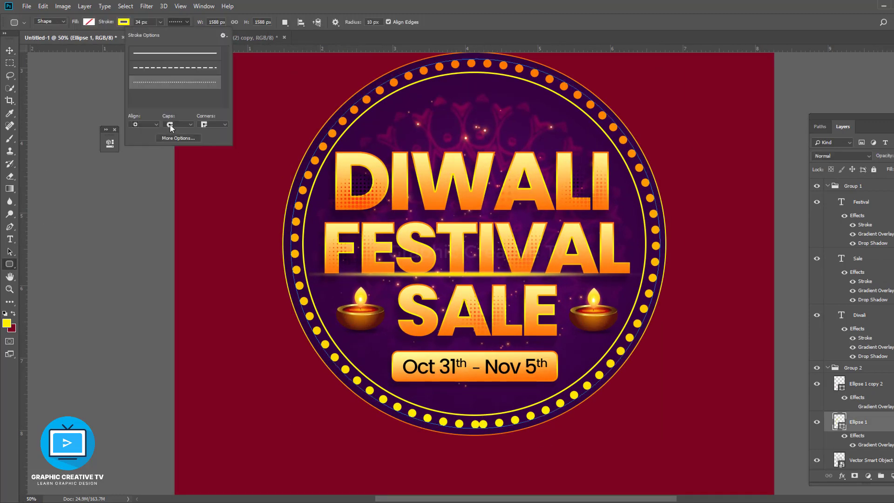
{"action": "left_click", "coordinate": [144, 124]}
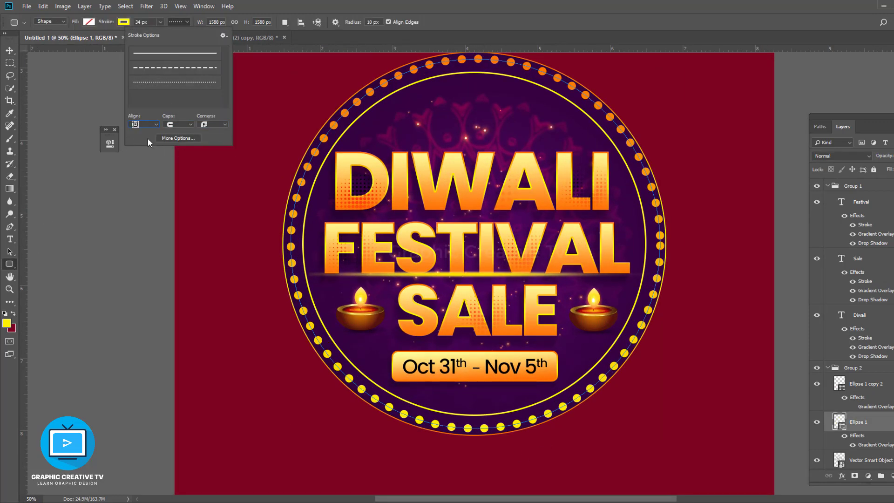
{"action": "left_click", "coordinate": [163, 139]}
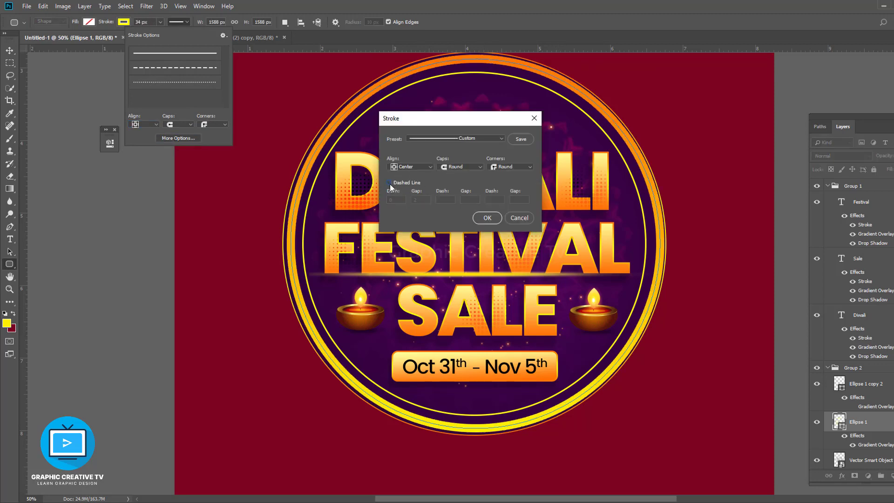
{"action": "left_click", "coordinate": [479, 138]}
{"action": "left_click", "coordinate": [487, 217]}
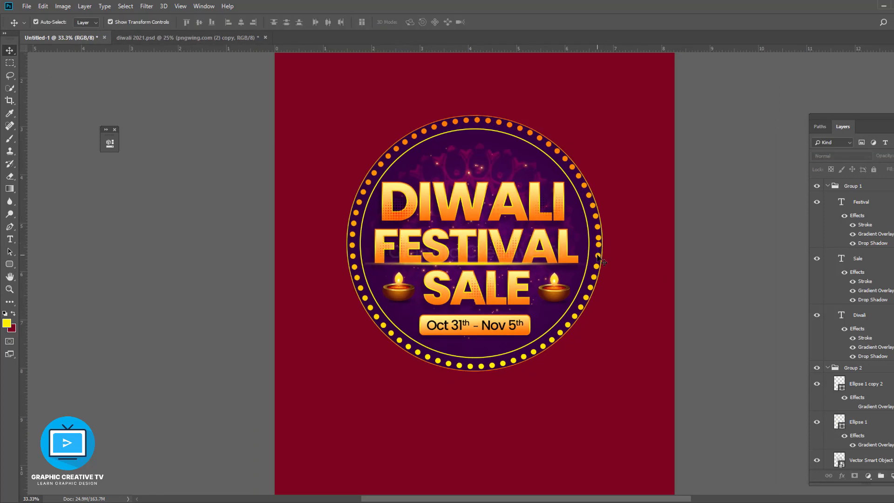
Rotate the dotted ring slightly and align it with Ellipse 1 copy
{"action": "left_click_drag", "start_coordinate": [598, 258], "coordinate": [538, 352]}
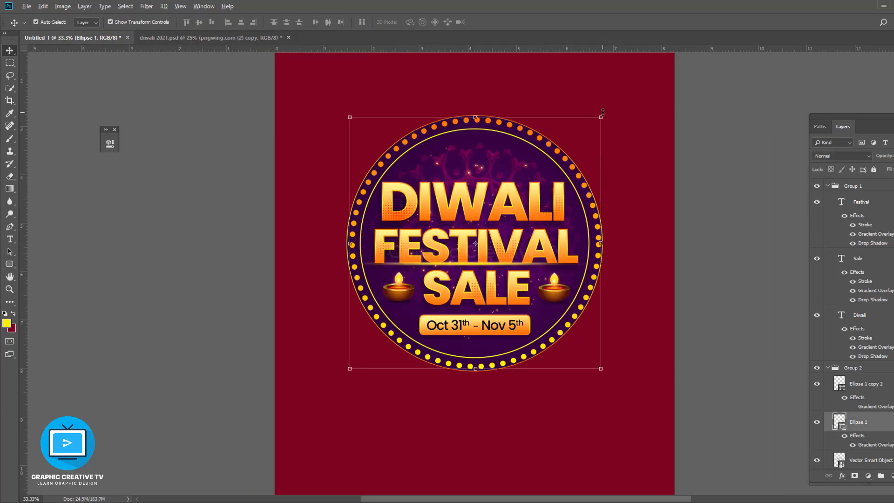
{"action": "left_click", "coordinate": [536, 350]}
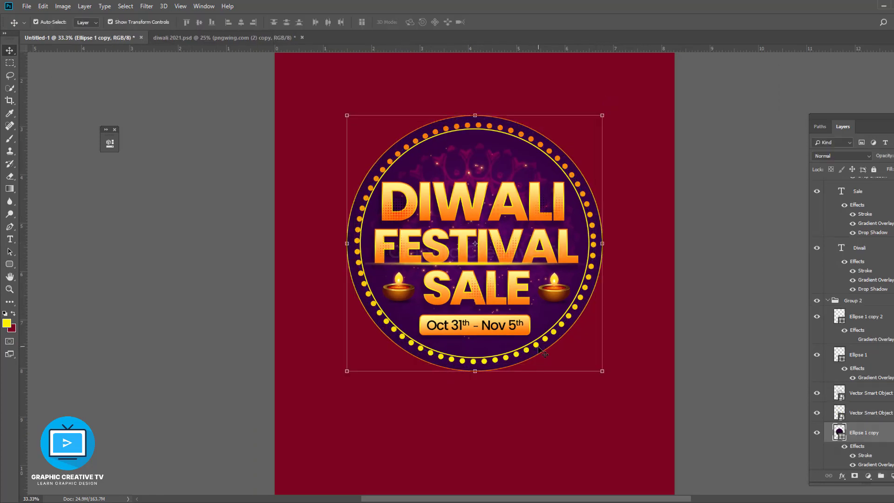
{"action": "left_click_drag", "start_coordinate": [615, 353], "coordinate": [728, 286]}
{"action": "key", "text": "Return"}
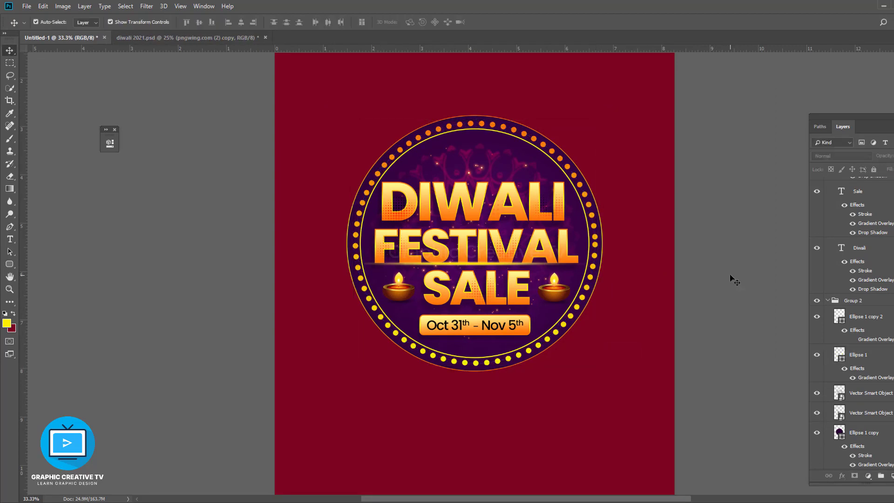
{"action": "left_click", "coordinate": [556, 148], "text": "shift"}
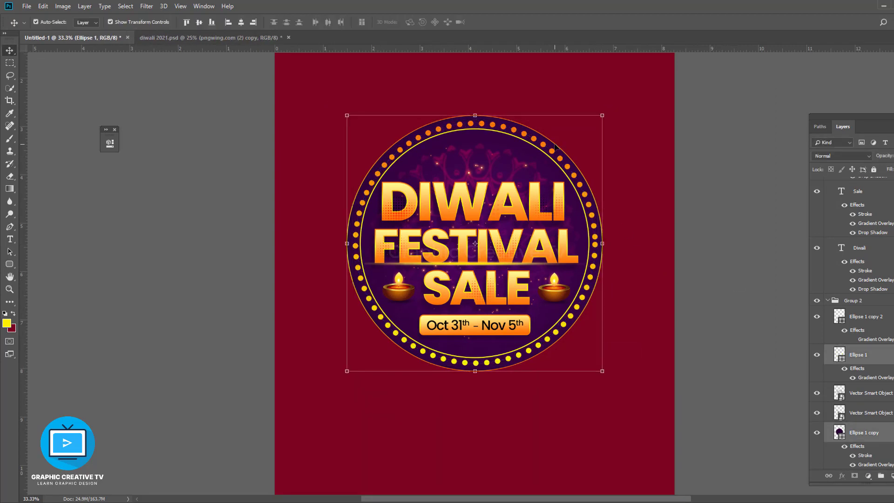
{"action": "left_click", "coordinate": [241, 22]}
{"action": "key", "text": "u"}
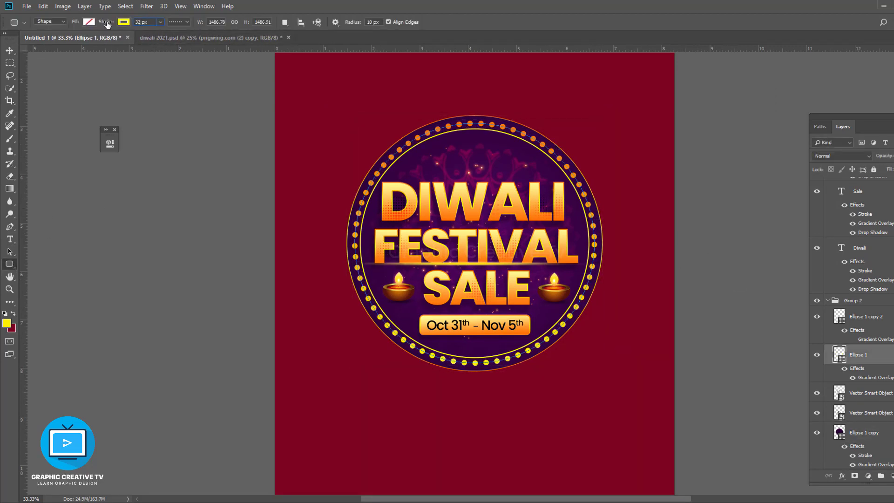
{"action": "left_click", "coordinate": [622, 246]}
{"action": "key", "text": "Escape"}
{"action": "key", "text": "v"}
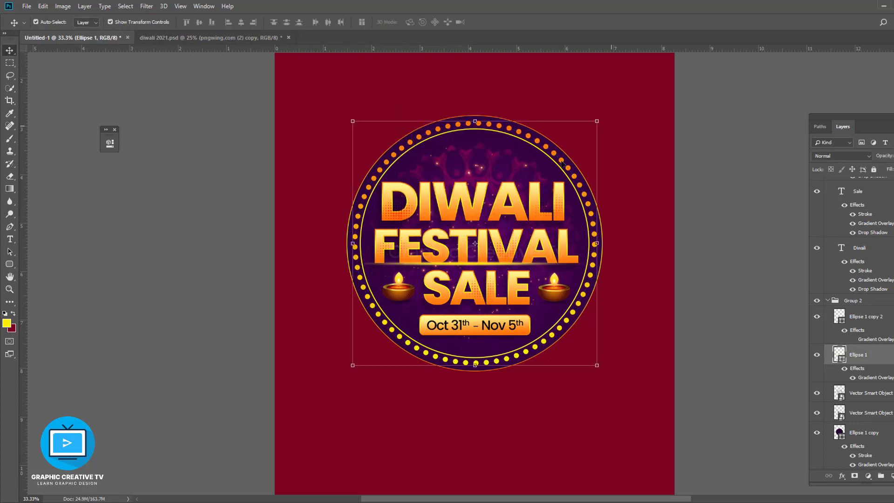
Give Ellipse 1 copy a 16 px Outside stroke
{"action": "left_click", "coordinate": [859, 432], "text": "ctrl"}
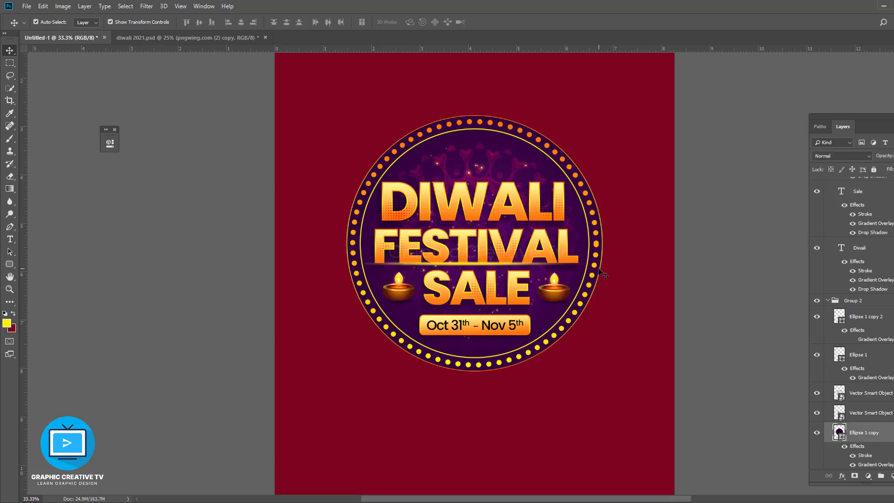
{"action": "double_click", "coordinate": [866, 455]}
{"action": "type", "text": "1"}
{"action": "key", "text": "Tab"}
{"action": "key", "text": "Up"}
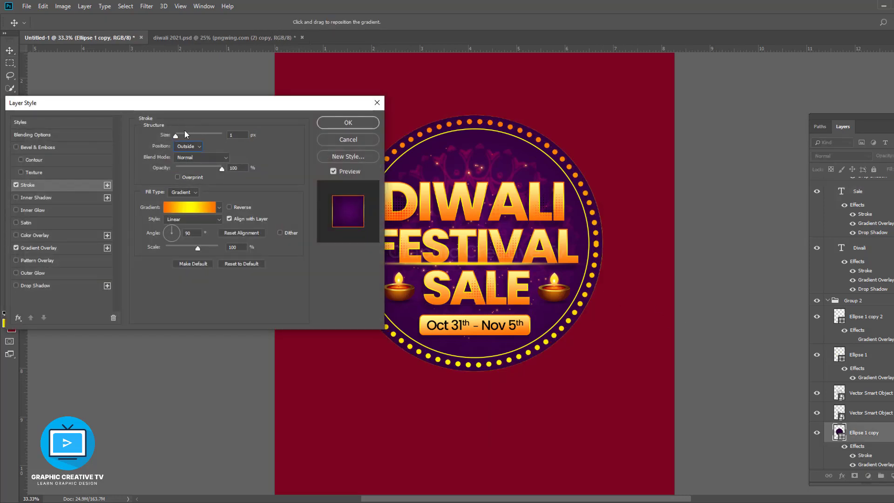
{"action": "left_click_drag", "start_coordinate": [181, 137], "coordinate": [184, 138]}
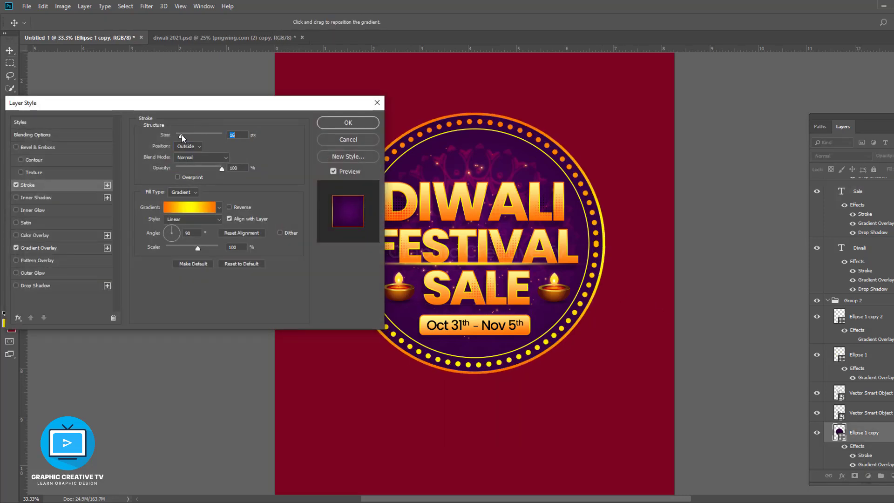
{"action": "left_click", "coordinate": [363, 123]}
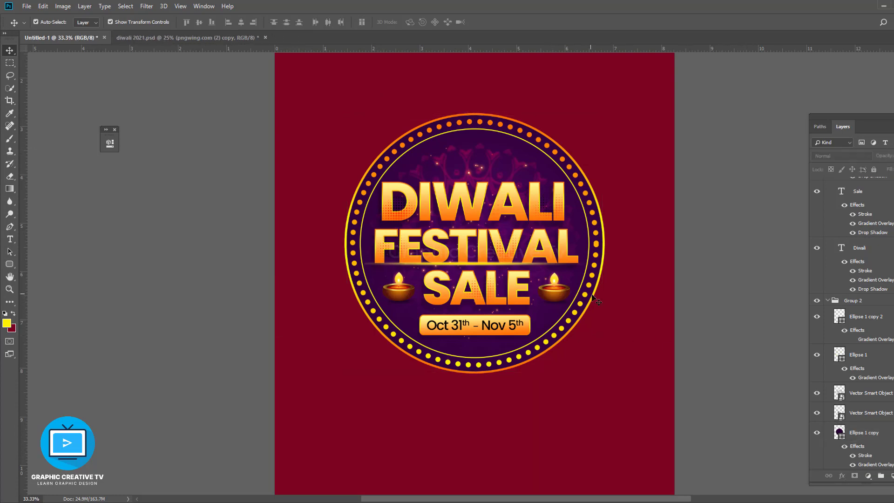
Add a new bottom layer beneath the badge and set a 1600 px soft brush
{"action": "left_click", "coordinate": [881, 433]}
{"action": "left_click", "coordinate": [892, 476]}
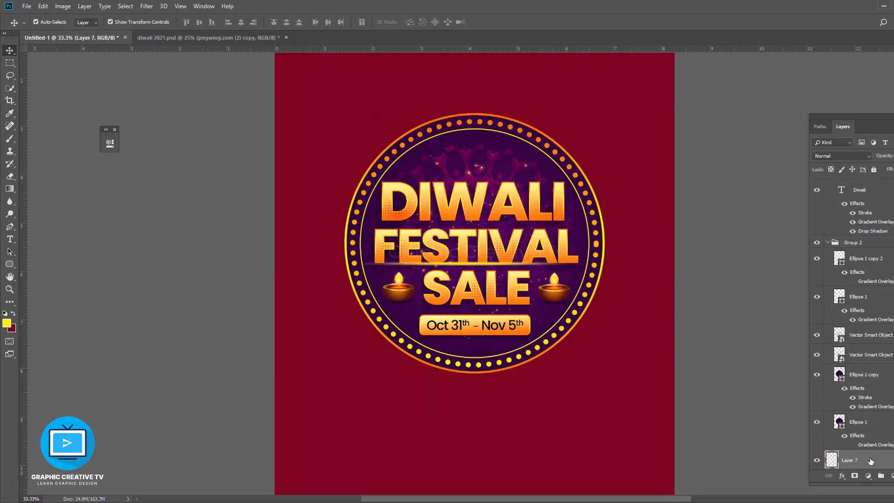
{"action": "key", "text": "b"}
{"action": "key", "text": "ctrl+minus"}
{"action": "key", "text": "bracketright"}
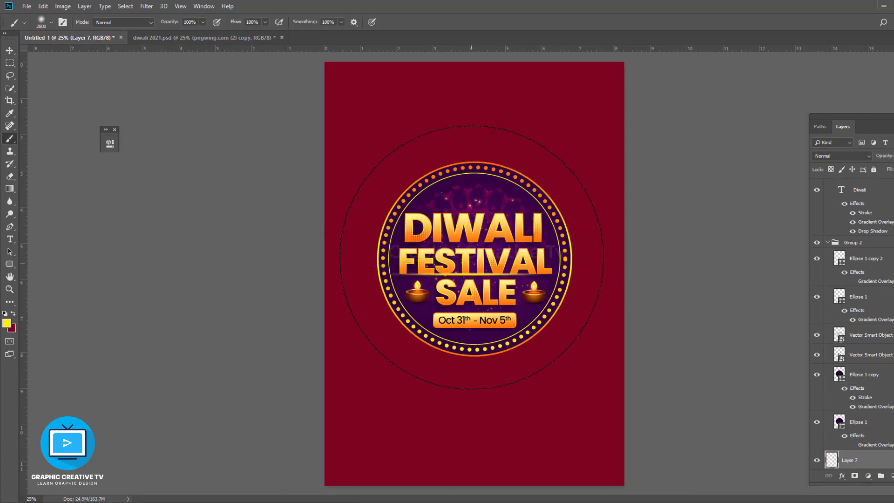
{"action": "left_click", "coordinate": [472, 257]}
{"action": "key", "text": "ctrl+z"}
Pick a deep red foreground colour and paint a large soft glow behind the badge
{"action": "left_click", "coordinate": [7, 323]}
{"action": "left_click_drag", "start_coordinate": [694, 417], "coordinate": [694, 435]}
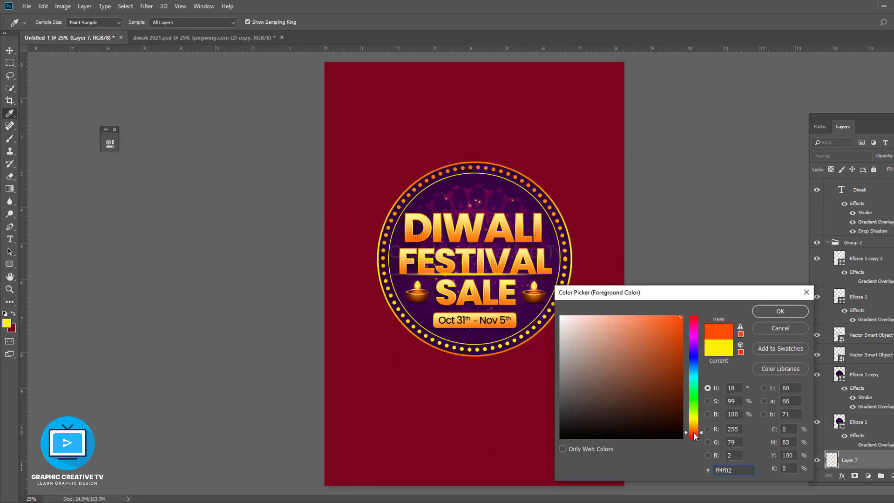
{"action": "left_click", "coordinate": [540, 401]}
{"action": "key", "text": "Return"}
{"action": "left_click", "coordinate": [474, 259]}
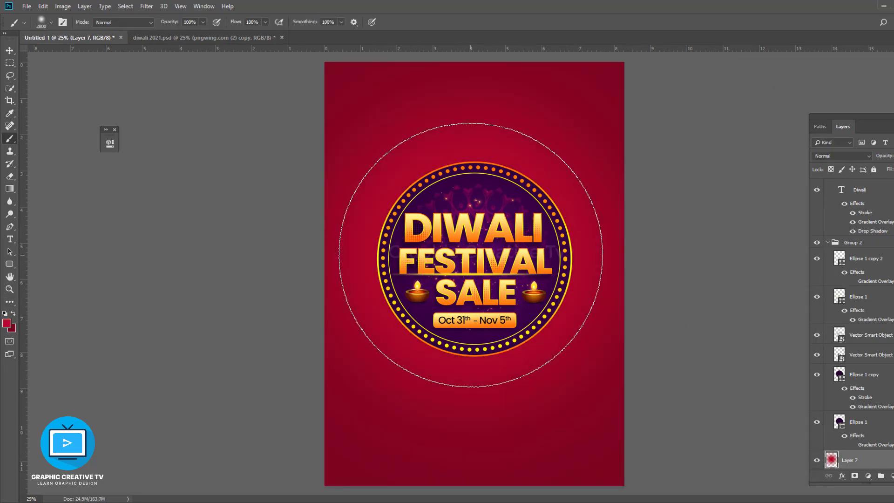
{"action": "key", "text": "v"}
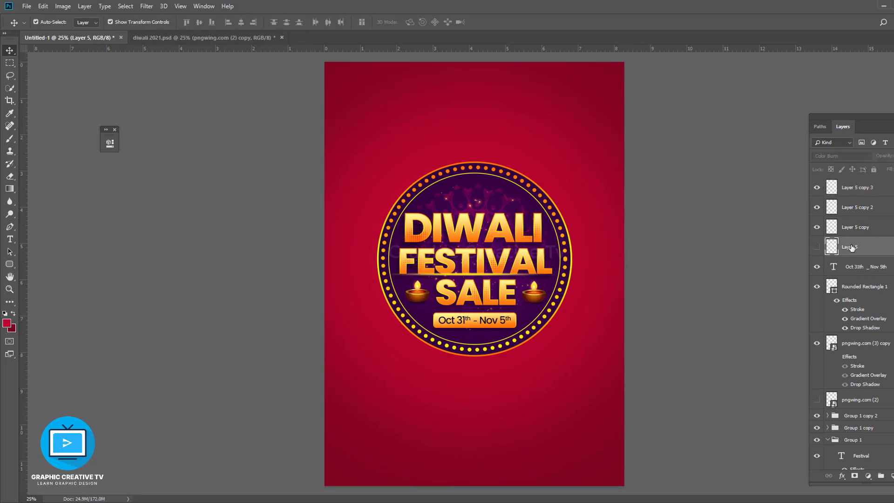
{"action": "left_click", "coordinate": [477, 350]}
{"action": "left_click", "coordinate": [671, 396]}
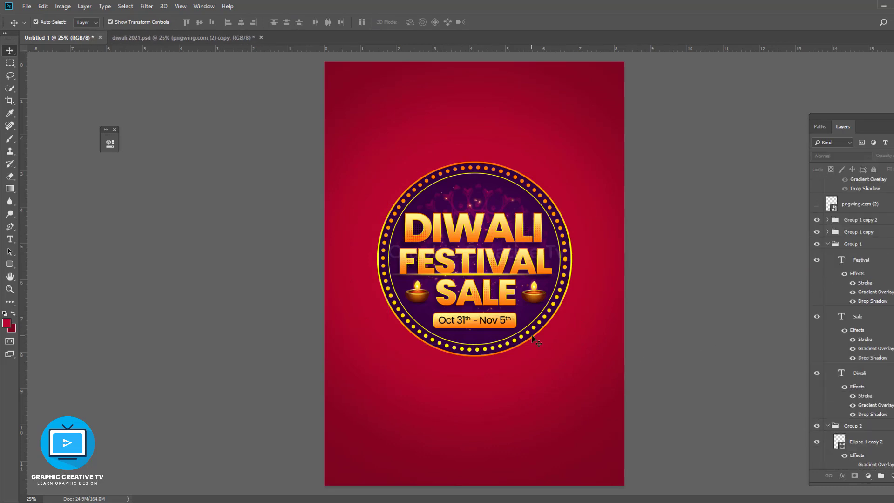
{"action": "mouse_move", "coordinate": [491, 240]}
{"action": "left_mouse_down"}
{"action": "mouse_move", "coordinate": [478, 306]}
{"action": "mouse_move", "coordinate": [488, 313]}
{"action": "left_mouse_up"}
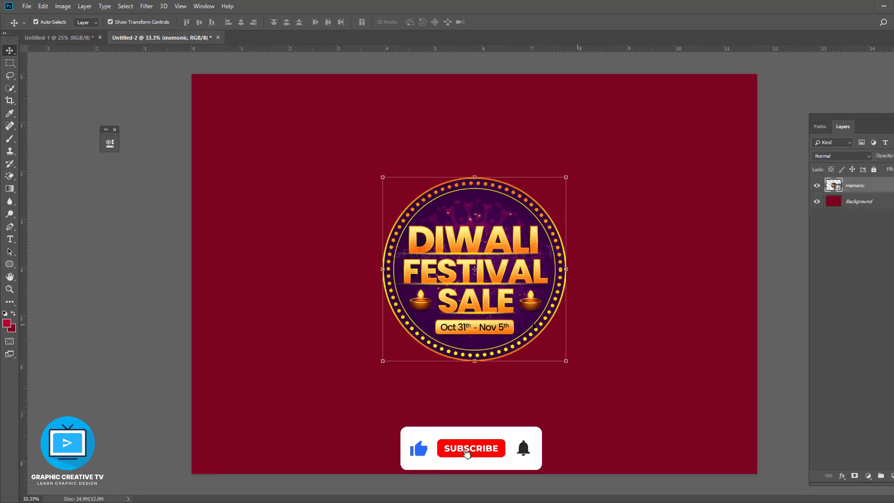
Enlarge the badge slightly in Untitled-2 with Free Transform
{"action": "key", "text": "ctrl+t"}
{"action": "left_click_drag", "start_coordinate": [566, 361], "coordinate": [569, 364]}
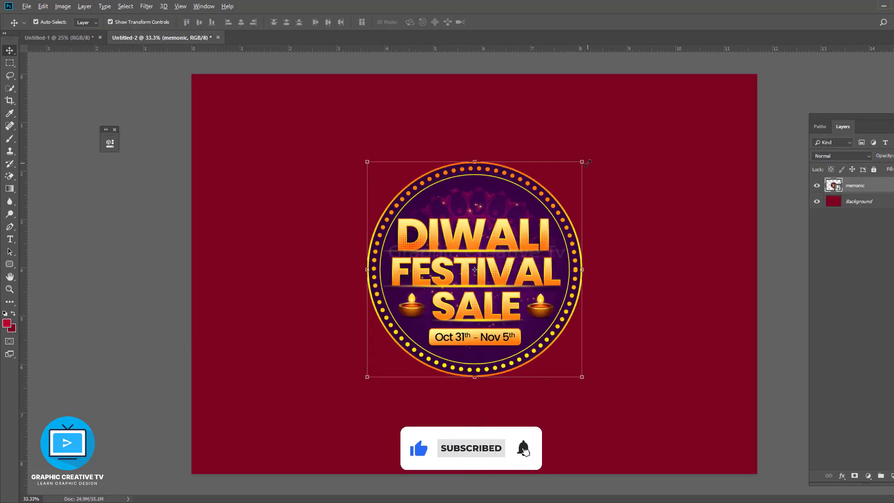
{"action": "key", "text": "Return"}
Add Layer 1 above Background and paint a large soft red glow behind the badge
{"action": "left_click", "coordinate": [857, 202]}
{"action": "key", "text": "ctrl+shift+n"}
{"action": "key", "text": "Return"}
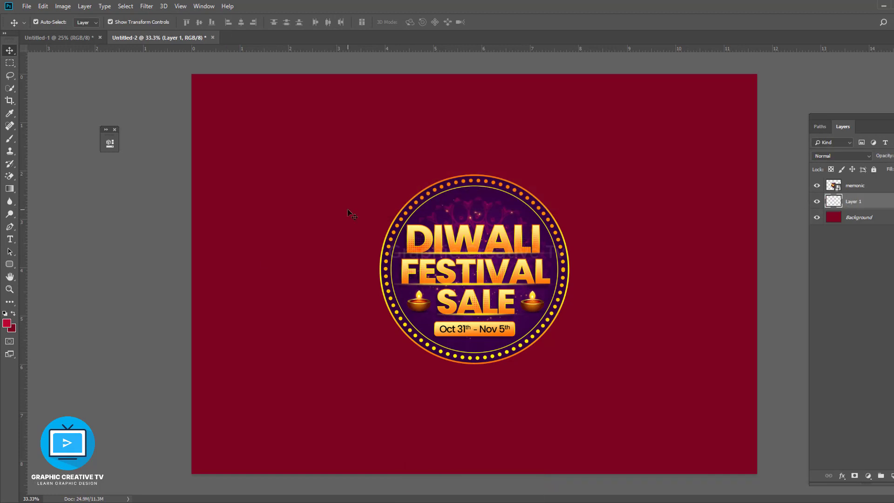
{"action": "key", "text": "b"}
{"action": "left_click", "coordinate": [456, 289]}
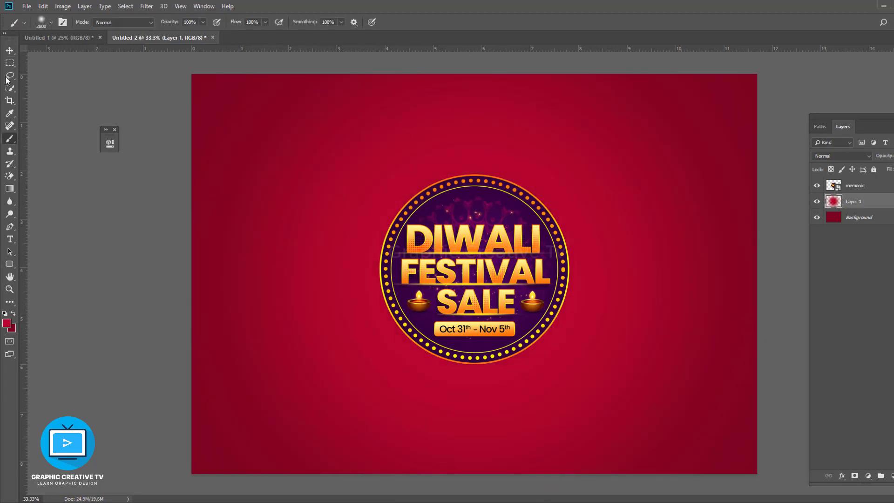
{"action": "left_click", "coordinate": [9, 49]}
{"action": "left_click", "coordinate": [521, 273]}
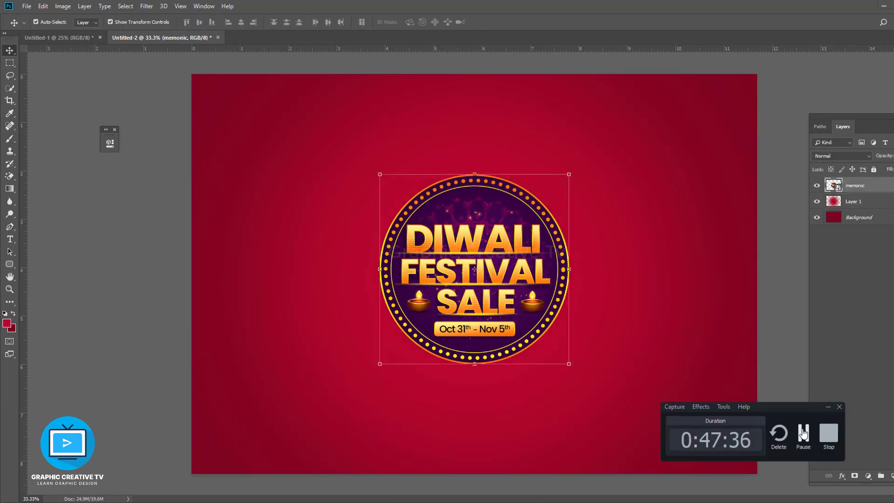
Set sunburst layer 52092 to Lighter Color blend and lower its opacity to faint rays
{"action": "left_click", "coordinate": [804, 434]}
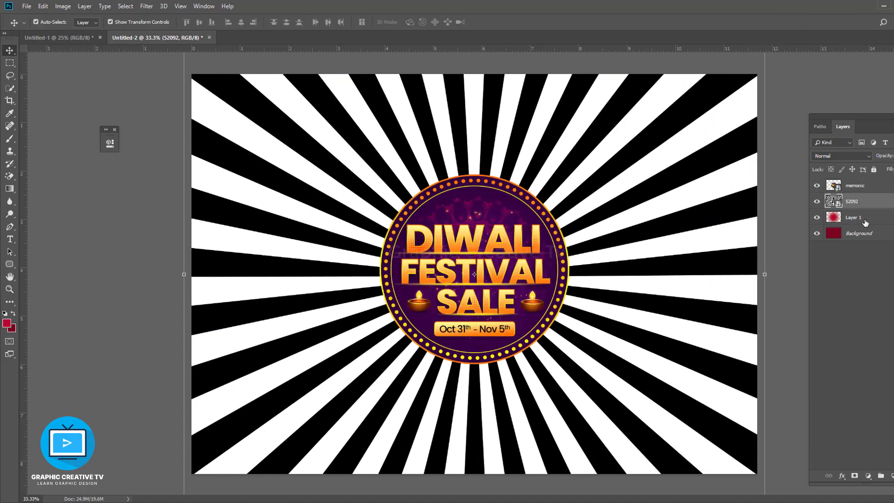
{"action": "scroll", "coordinate": [828, 158], "scroll_direction": "down", "scroll_amount": 3}
{"action": "scroll", "coordinate": [829, 157], "scroll_direction": "down", "scroll_amount": 4}
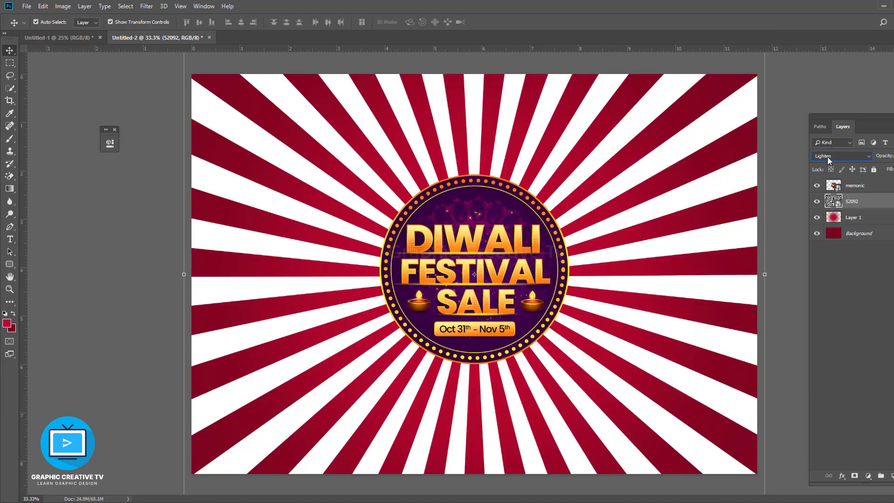
{"action": "scroll", "coordinate": [828, 157], "scroll_direction": "down", "scroll_amount": 4}
{"action": "scroll", "coordinate": [828, 158], "scroll_direction": "down", "scroll_amount": 3}
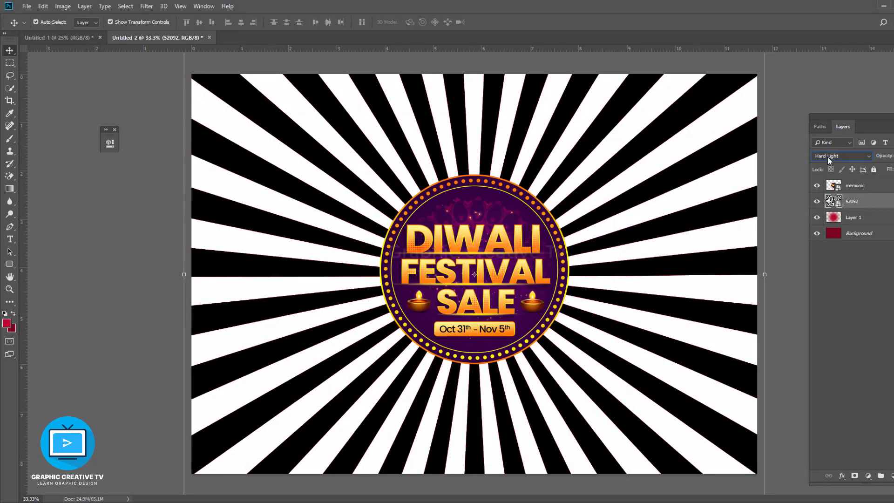
{"action": "scroll", "coordinate": [829, 157], "scroll_direction": "up", "scroll_amount": 3}
{"action": "left_click_drag", "start_coordinate": [891, 168], "coordinate": [878, 171]}
{"action": "left_click", "coordinate": [512, 299]}
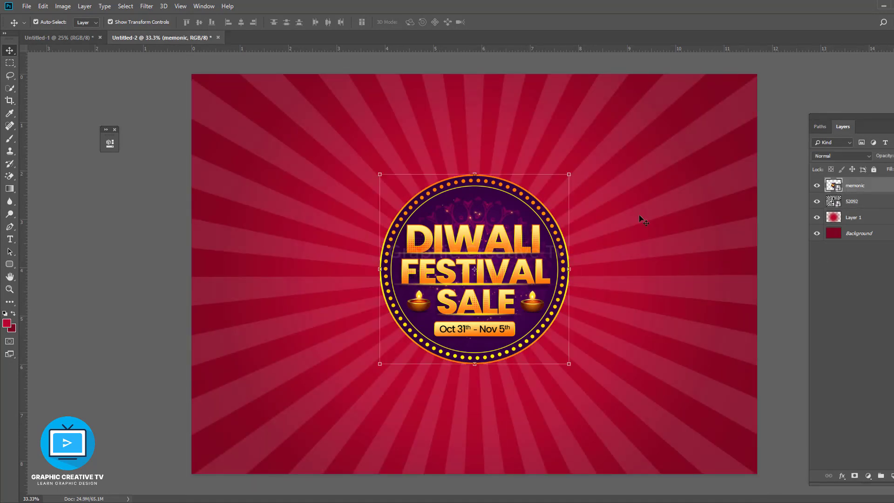
Add a layer mask to sunburst layer 52092 and paint out rays near the top edge
{"action": "left_click", "coordinate": [848, 350]}
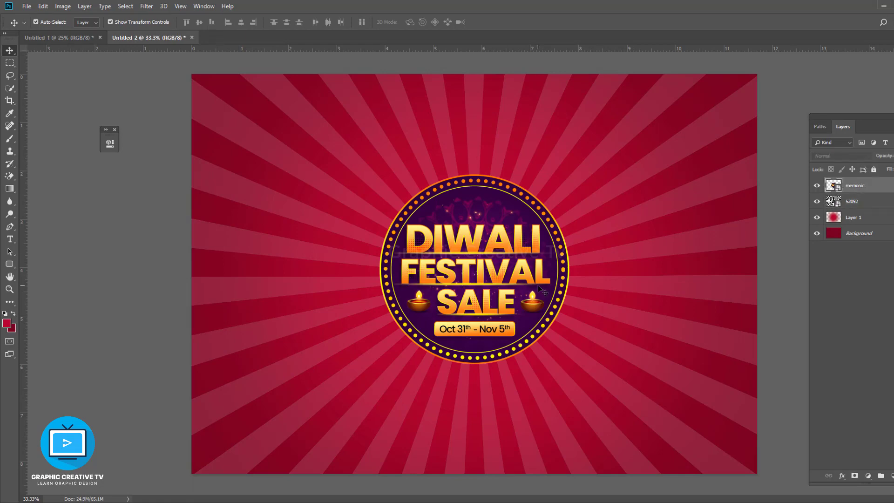
{"action": "left_click", "coordinate": [541, 289]}
{"action": "left_click", "coordinate": [852, 201]}
{"action": "left_click", "coordinate": [855, 475]}
{"action": "left_click", "coordinate": [9, 139]}
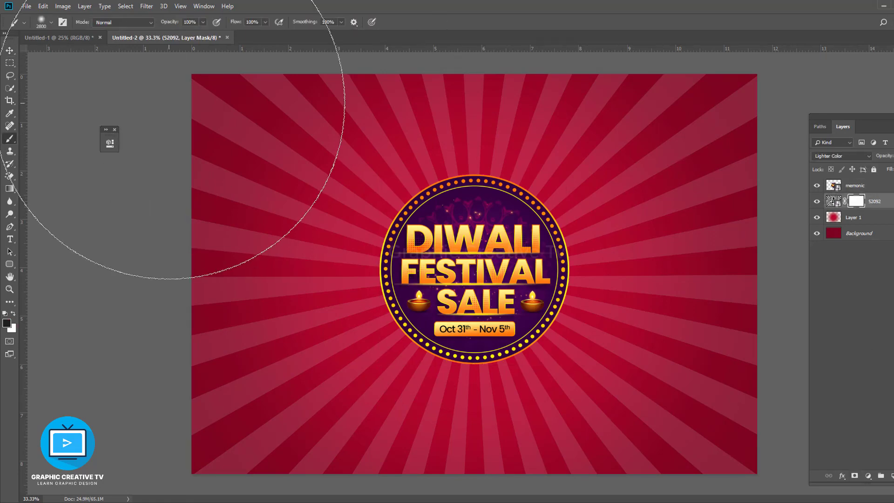
{"action": "left_click_drag", "start_coordinate": [173, 107], "coordinate": [47, 289]}
Fade the rays along the other canvas edges, then open the Background colour picker
{"action": "key", "text": "ctrl+minus"}
{"action": "mouse_move", "coordinate": [772, 140]}
{"action": "left_mouse_down"}
{"action": "mouse_move", "coordinate": [688, 412]}
{"action": "mouse_move", "coordinate": [269, 498]}
{"action": "mouse_move", "coordinate": [489, 50]}
{"action": "mouse_move", "coordinate": [609, 40]}
{"action": "mouse_move", "coordinate": [138, 150]}
{"action": "mouse_move", "coordinate": [170, 230]}
{"action": "mouse_move", "coordinate": [742, 104]}
{"action": "mouse_move", "coordinate": [569, 60]}
{"action": "mouse_move", "coordinate": [409, 79]}
{"action": "left_mouse_up"}
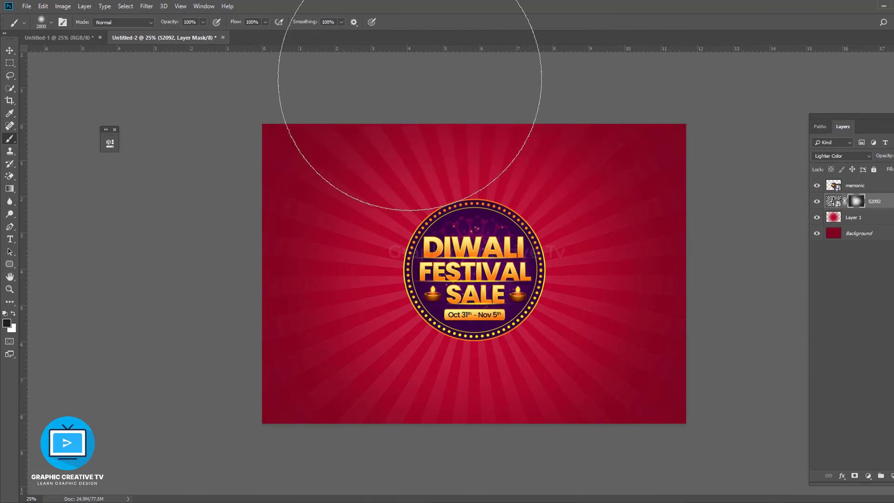
{"action": "key", "text": "bracketleft"}
{"action": "key", "text": "bracketleft"}
{"action": "key", "text": "bracketleft"}
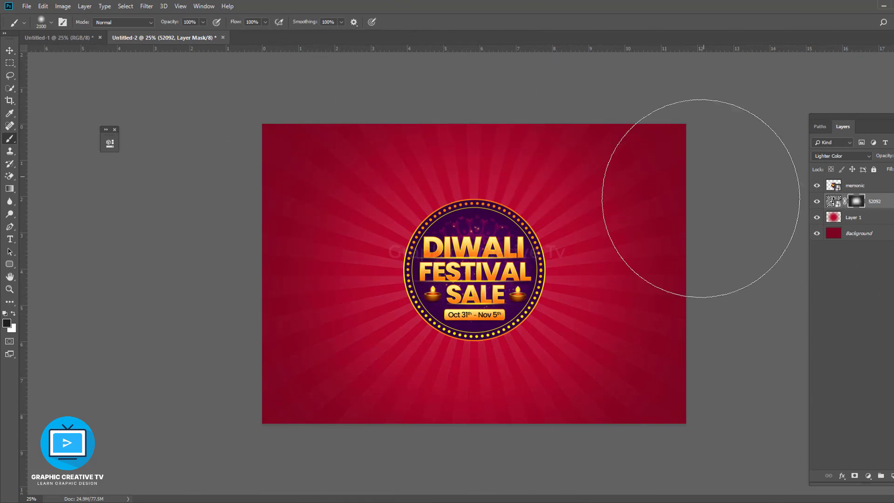
{"action": "key", "text": "v"}
{"action": "left_click", "coordinate": [860, 233]}
{"action": "left_click", "coordinate": [12, 328]}
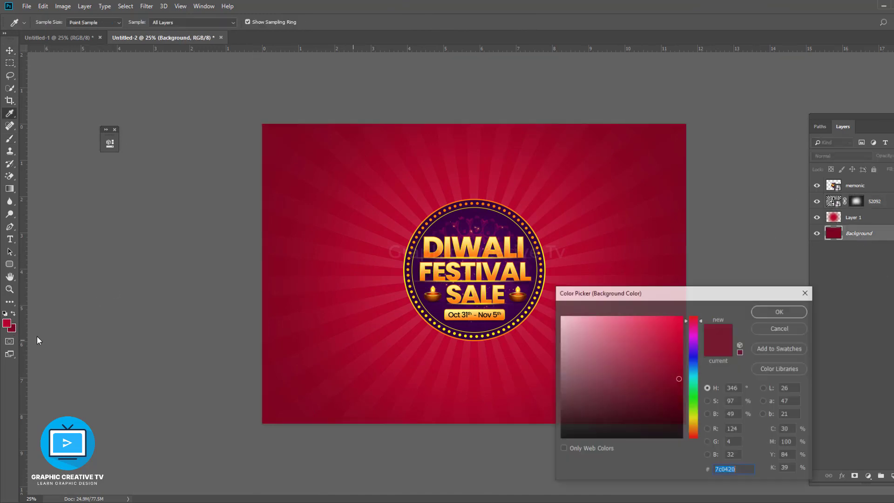
Scale the pink glow on Layer 1 down toward the badge centre
{"action": "left_click", "coordinate": [781, 312]}
{"action": "key", "text": "ctrl+t"}
{"action": "left_click_drag", "start_coordinate": [686, 124], "coordinate": [648, 163]}
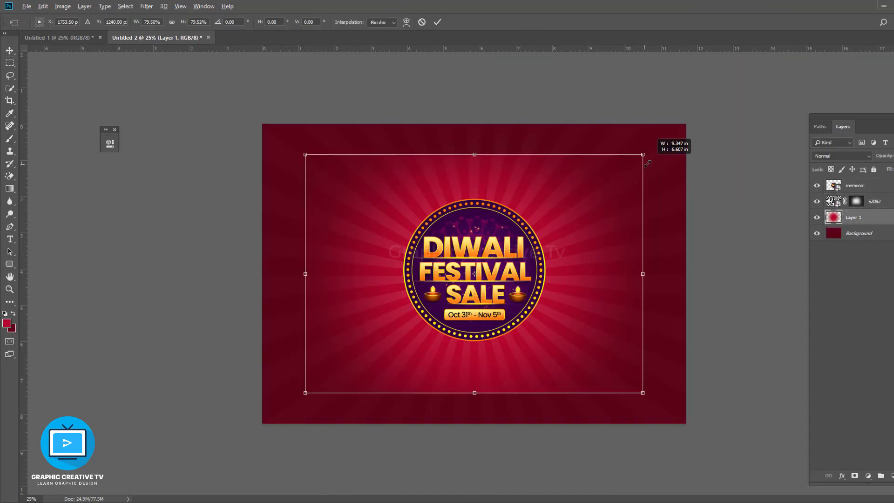
{"action": "key", "text": "Return"}
Clear Layer 1 and repaint a large soft pink glow around the badge
{"action": "key", "text": "e"}
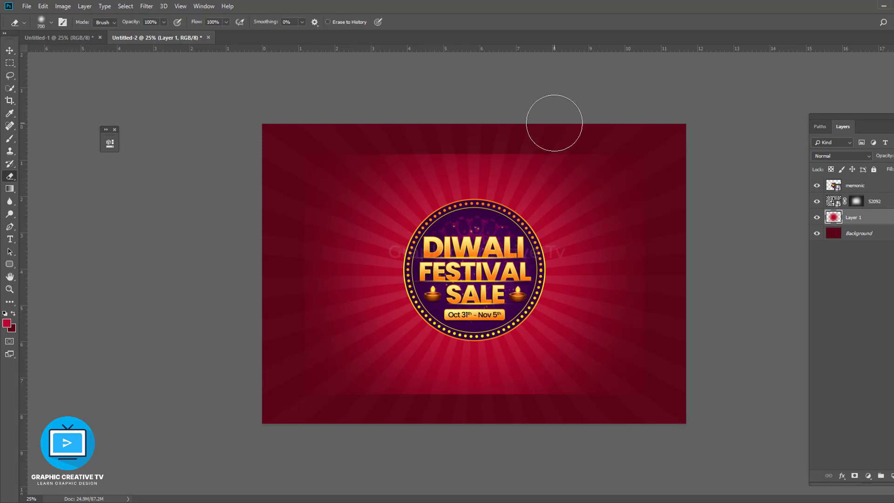
{"action": "key", "text": "bracketright"}
{"action": "key", "text": "bracketright"}
{"action": "key", "text": "bracketright"}
{"action": "mouse_move", "coordinate": [554, 123]}
{"action": "left_mouse_down"}
{"action": "mouse_move", "coordinate": [522, 104]}
{"action": "mouse_move", "coordinate": [291, 206]}
{"action": "mouse_move", "coordinate": [352, 426]}
{"action": "mouse_move", "coordinate": [606, 404]}
{"action": "left_mouse_up"}
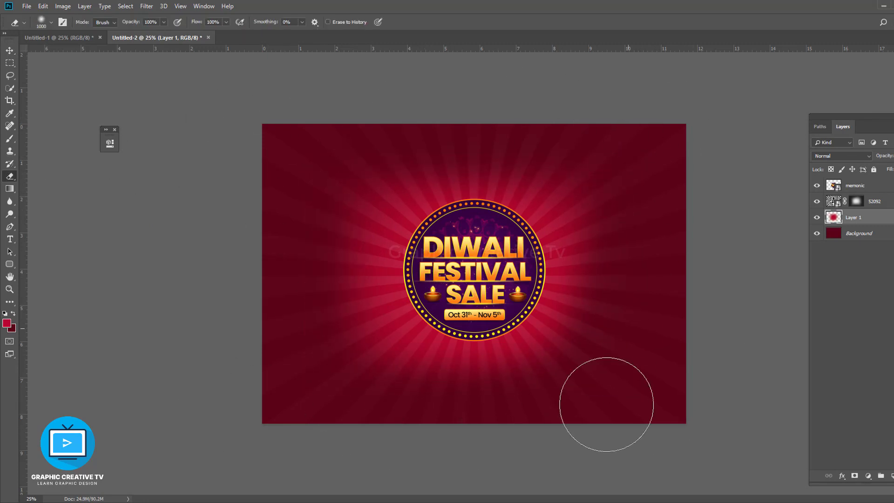
{"action": "key", "text": "ctrl+a"}
{"action": "key", "text": "Delete"}
{"action": "key", "text": "ctrl+d"}
{"action": "key", "text": "b"}
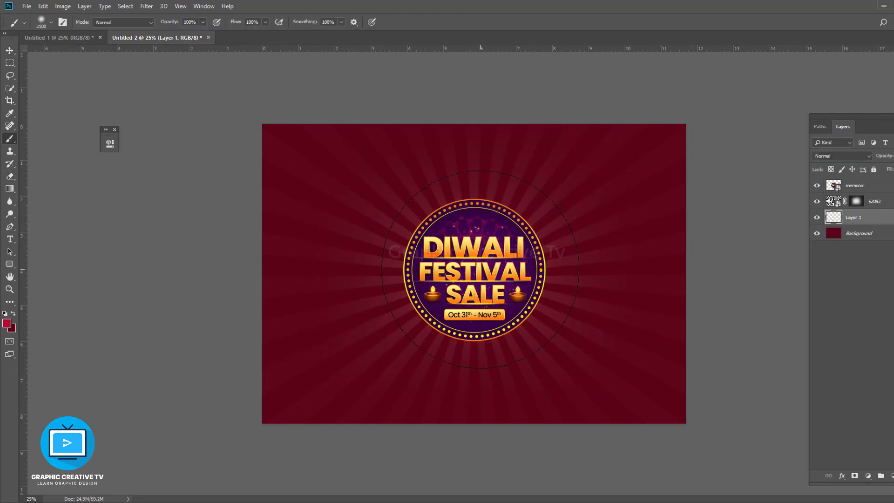
{"action": "left_click_drag", "start_coordinate": [481, 269], "coordinate": [473, 270]}
Adjust the sunburst layer's opacity
{"action": "key", "text": "v"}
{"action": "key", "text": "alt+bracketright"}
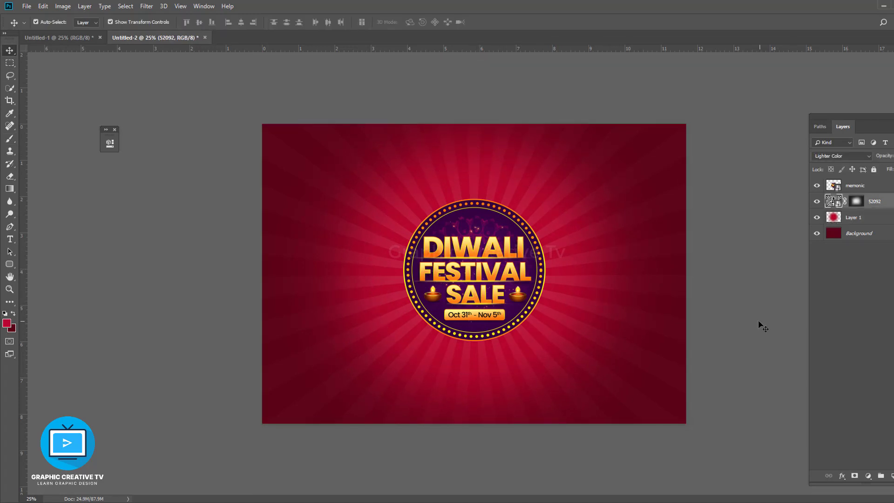
{"action": "key", "text": "alt+bracketright"}
{"action": "key", "text": "alt+bracketleft"}
{"action": "mouse_move", "coordinate": [892, 166]}
{"action": "left_mouse_down"}
{"action": "mouse_move", "coordinate": [874, 169]}
{"action": "mouse_move", "coordinate": [887, 173]}
{"action": "left_mouse_up"}
Scale the memonic badge layer slightly larger around its centre
{"action": "key", "text": "alt+bracketleft"}
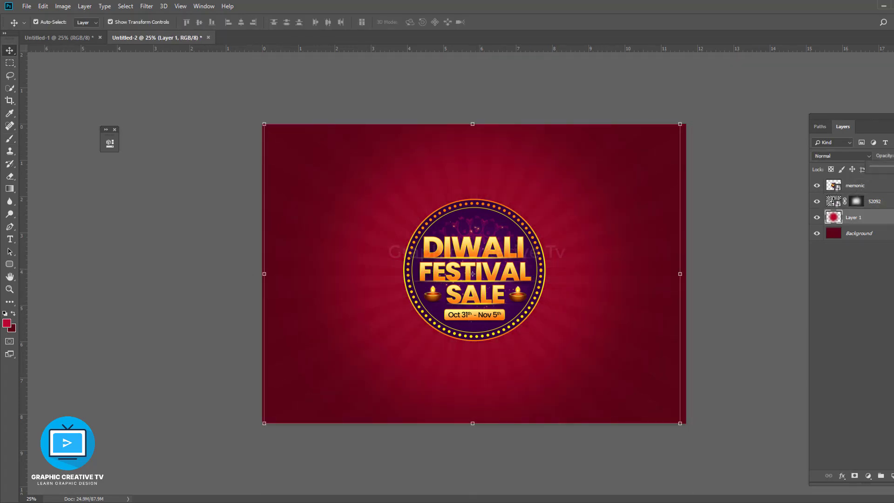
{"action": "key", "text": "alt+bracketright"}
{"action": "key", "text": "alt+bracketright"}
{"action": "left_click_drag", "start_coordinate": [546, 198], "coordinate": [558, 186]}
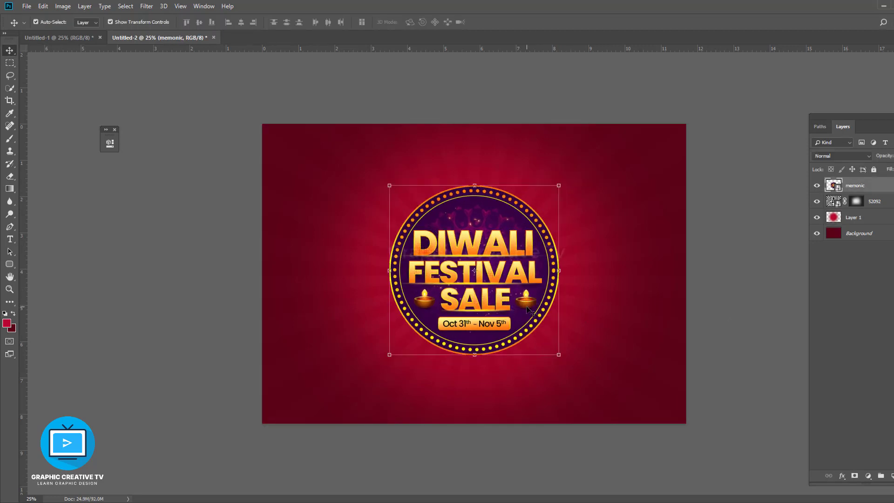
Fill the Background with a brighter crimson red
{"action": "key", "text": "alt+bracketleft"}
{"action": "key", "text": "alt+bracketleft"}
{"action": "key", "text": "alt+bracketleft"}
{"action": "left_click", "coordinate": [11, 327]}
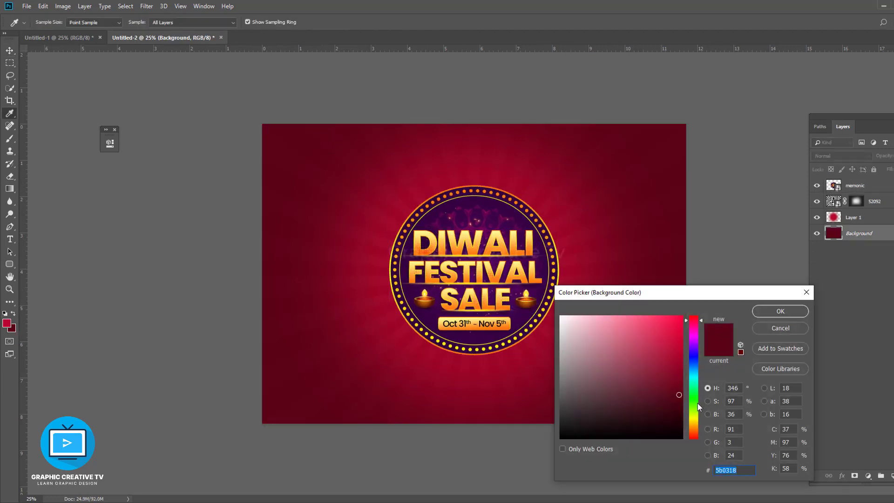
{"action": "key", "text": "Return"}
Add a new empty Layer 2 for the shadow
{"action": "key", "text": "alt+bracketright"}
{"action": "key", "text": "alt+bracketright"}
{"action": "key", "text": "alt+bracketright"}
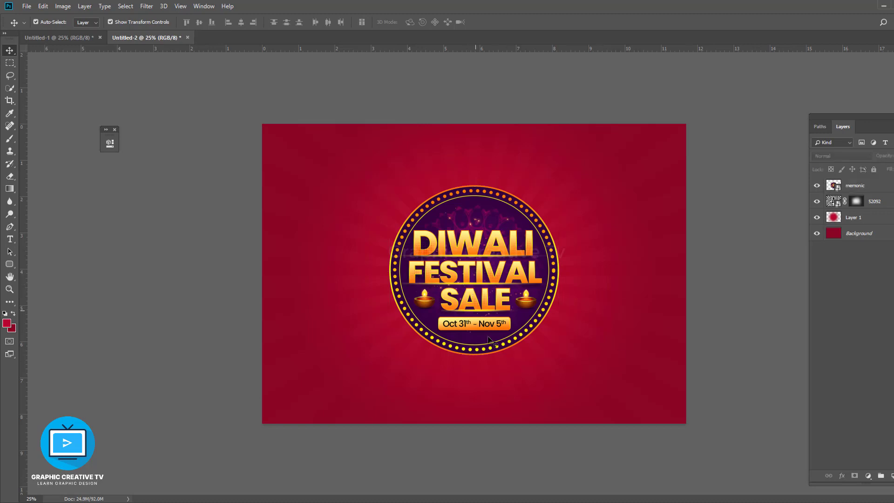
{"action": "left_click", "coordinate": [746, 330]}
{"action": "key", "text": "b"}
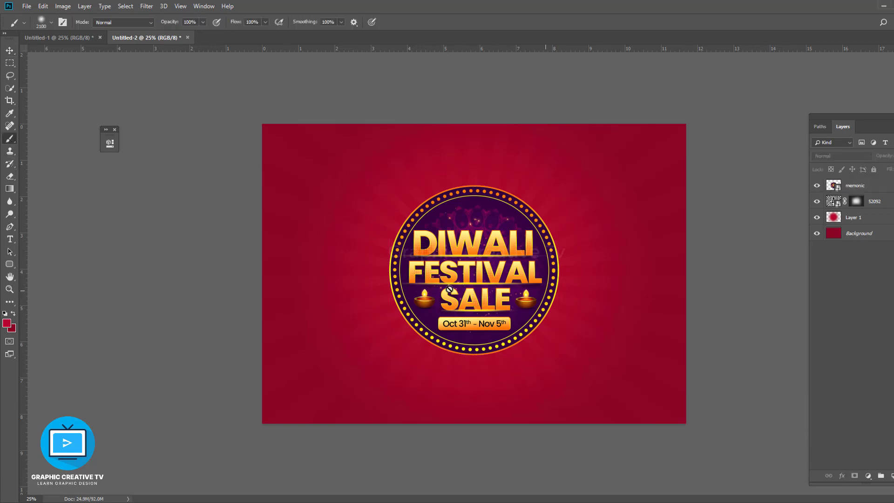
{"action": "key", "text": "ctrl+shift+alt+n"}
Set the paint colour to black and dab a soft black blob on Layer 2
{"action": "left_click", "coordinate": [7, 323]}
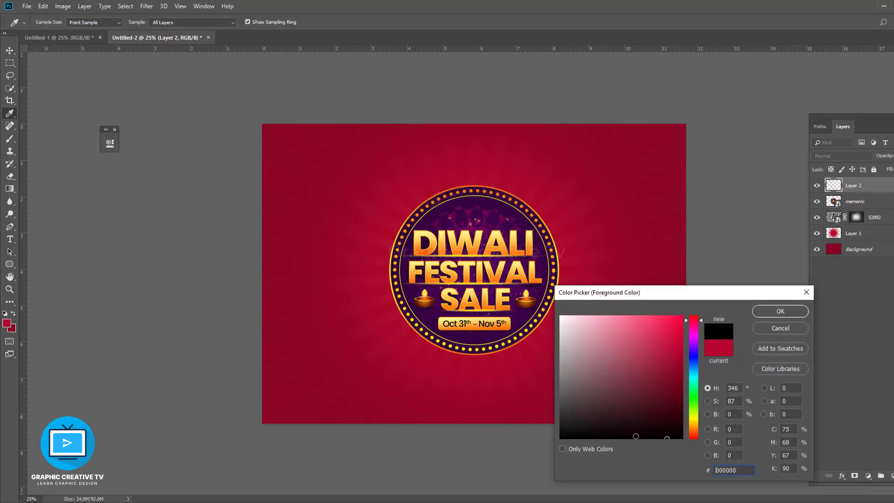
{"action": "left_click", "coordinate": [563, 436]}
{"action": "left_click", "coordinate": [778, 311]}
{"action": "left_click", "coordinate": [475, 270]}
Flatten the black blob into a thin strip centred beneath the badge
{"action": "key", "text": "ctrl+t"}
{"action": "mouse_move", "coordinate": [472, 120]}
{"action": "left_mouse_down"}
{"action": "mouse_move", "coordinate": [497, 401]}
{"action": "mouse_move", "coordinate": [497, 370]}
{"action": "left_mouse_up"}
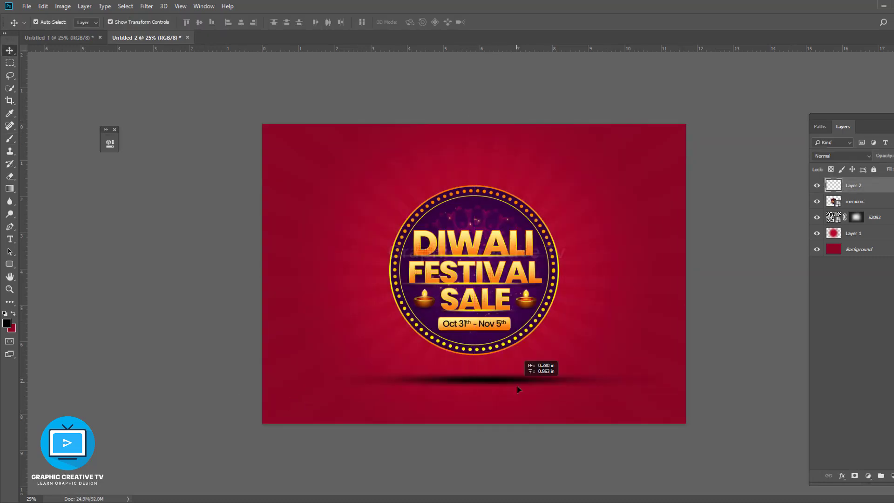
{"action": "left_click_drag", "start_coordinate": [669, 370], "coordinate": [566, 371]}
{"action": "key", "text": "Return"}
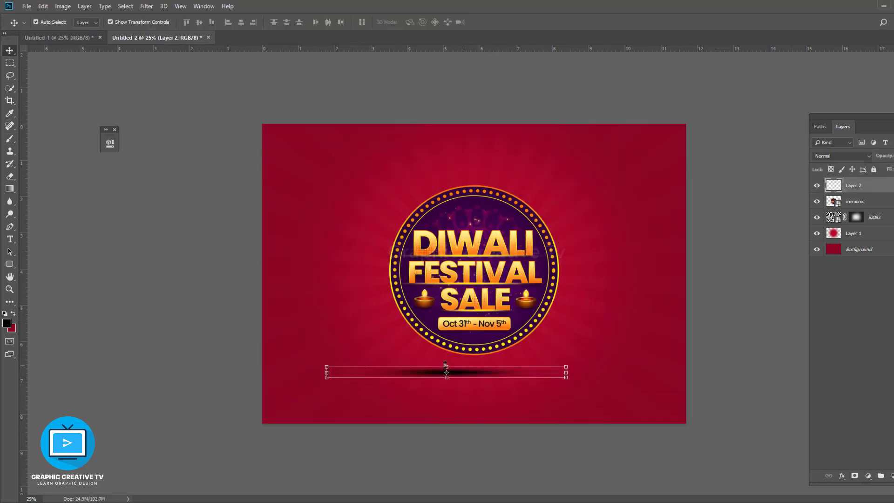
{"action": "left_click_drag", "start_coordinate": [447, 370], "coordinate": [473, 367]}
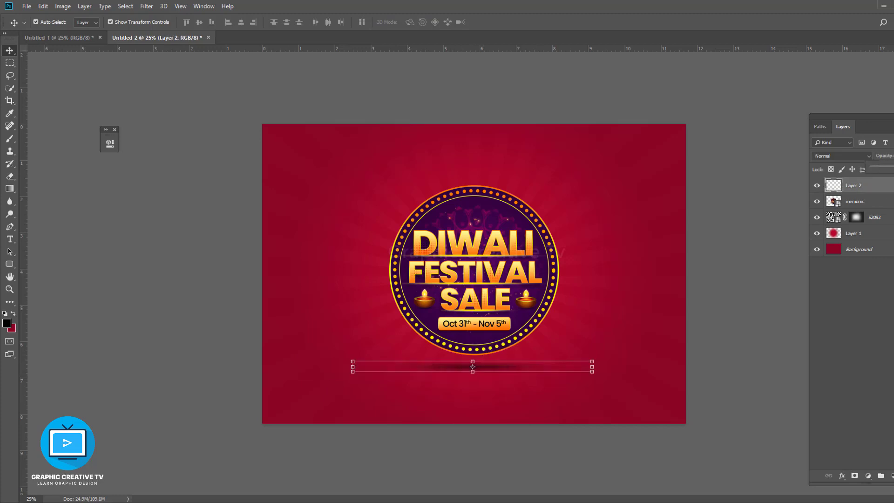
Raise the sunburst layer 52092's opacity to brighten the rays, checking the design zoomed out and in
{"action": "key", "text": "f"}
{"action": "key", "text": "f"}
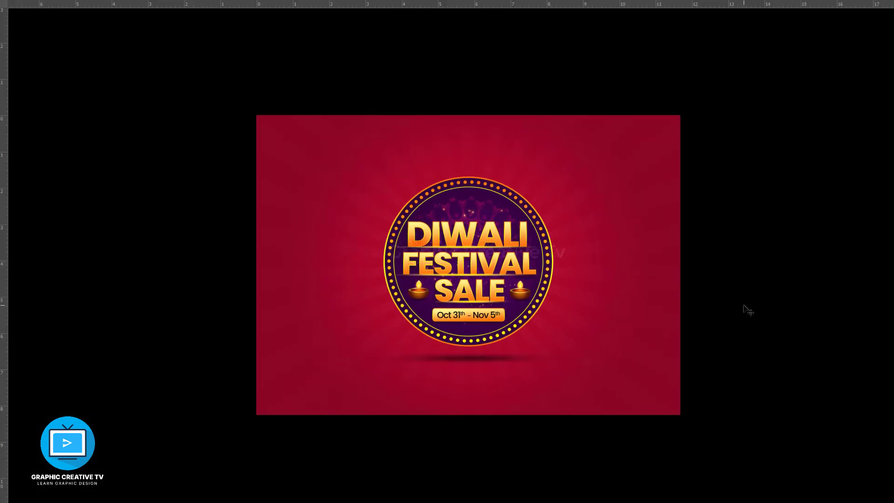
{"action": "key", "text": "ctrl+plus"}
{"action": "key", "text": "f"}
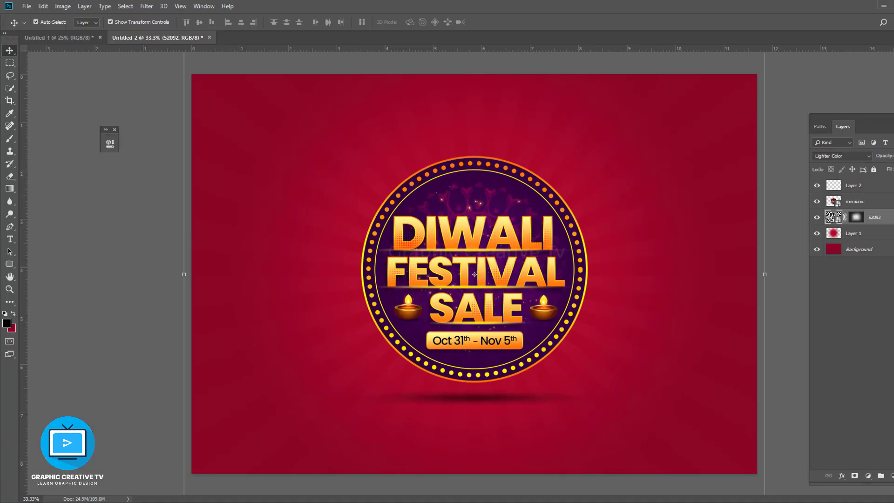
{"action": "left_click_drag", "start_coordinate": [874, 168], "coordinate": [882, 169]}
{"action": "key", "text": "ctrl+minus"}
{"action": "key", "text": "ctrl+minus"}
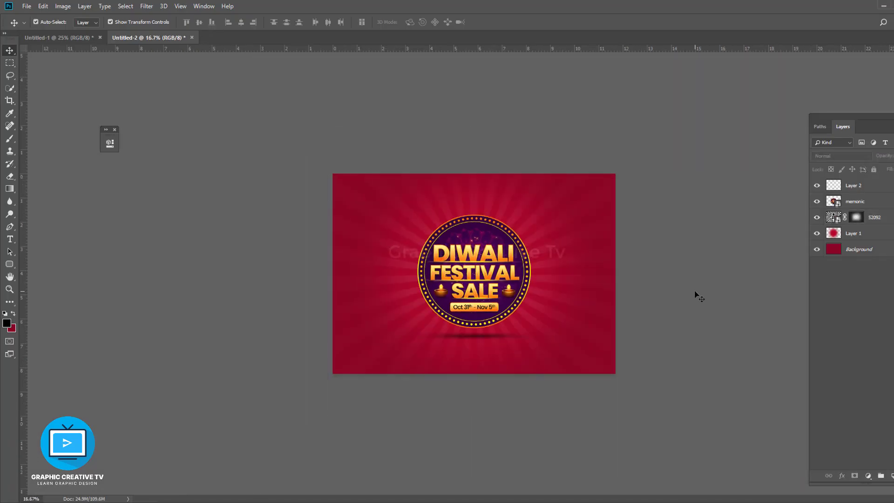
{"action": "left_click", "coordinate": [470, 358]}
{"action": "left_click", "coordinate": [717, 266]}
{"action": "key", "text": "ctrl+plus"}
{"action": "key", "text": "ctrl+plus"}
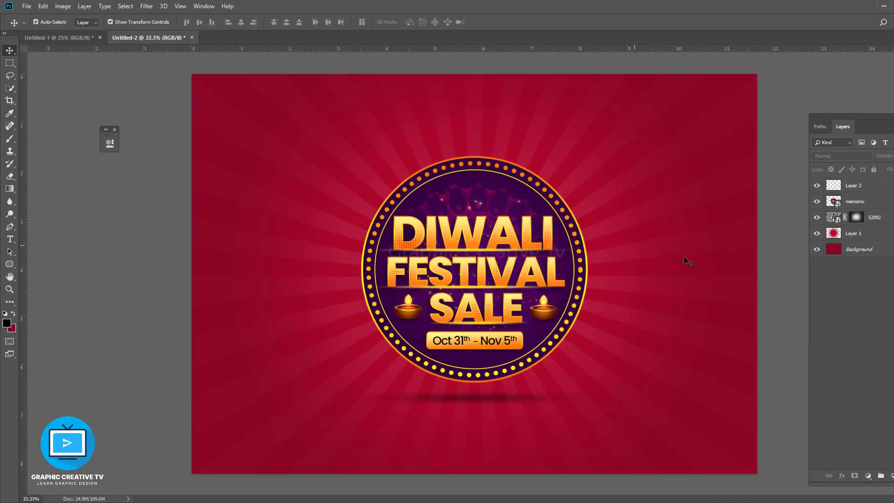
{"action": "left_click", "coordinate": [729, 296]}
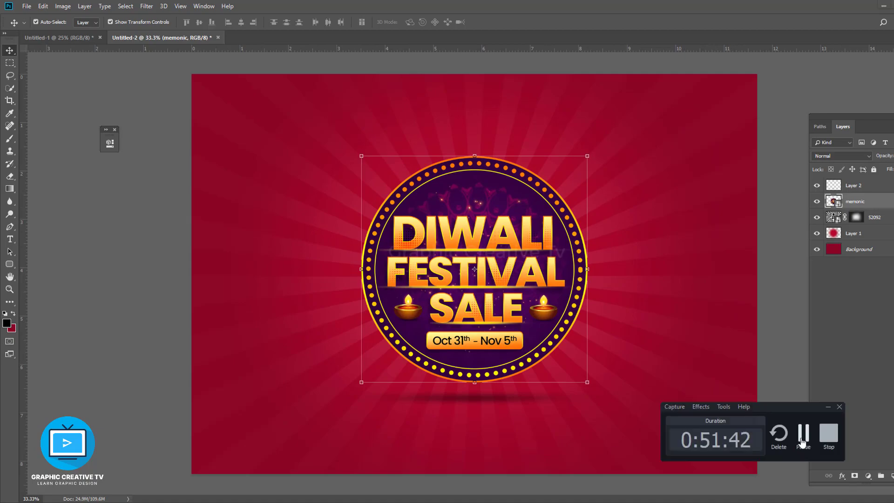